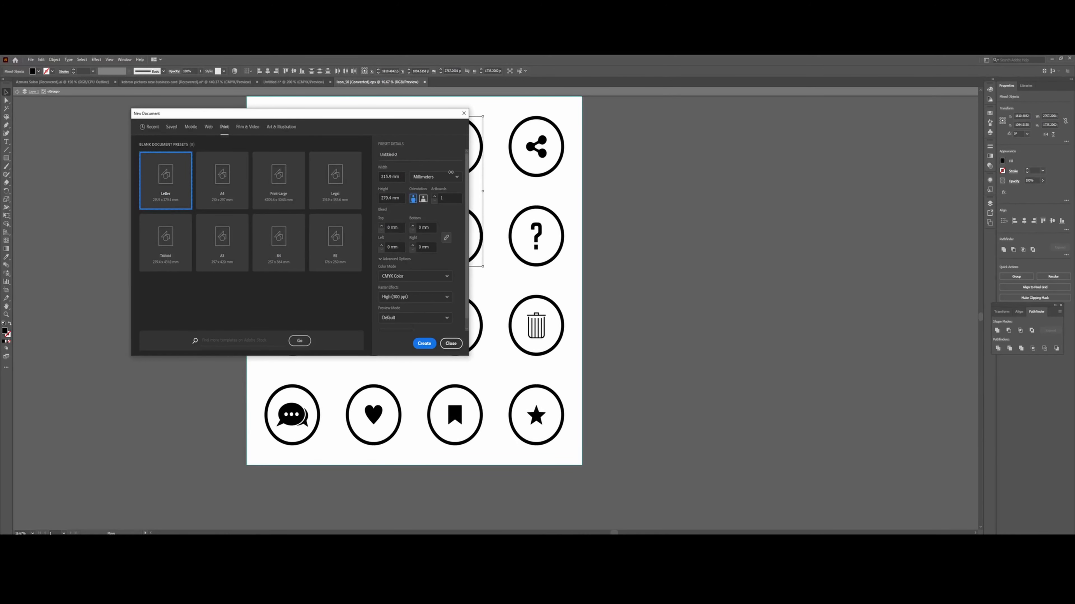
# Set the new document's units to Inches and name it 'Business Card'.
pyautogui.click(456, 177)
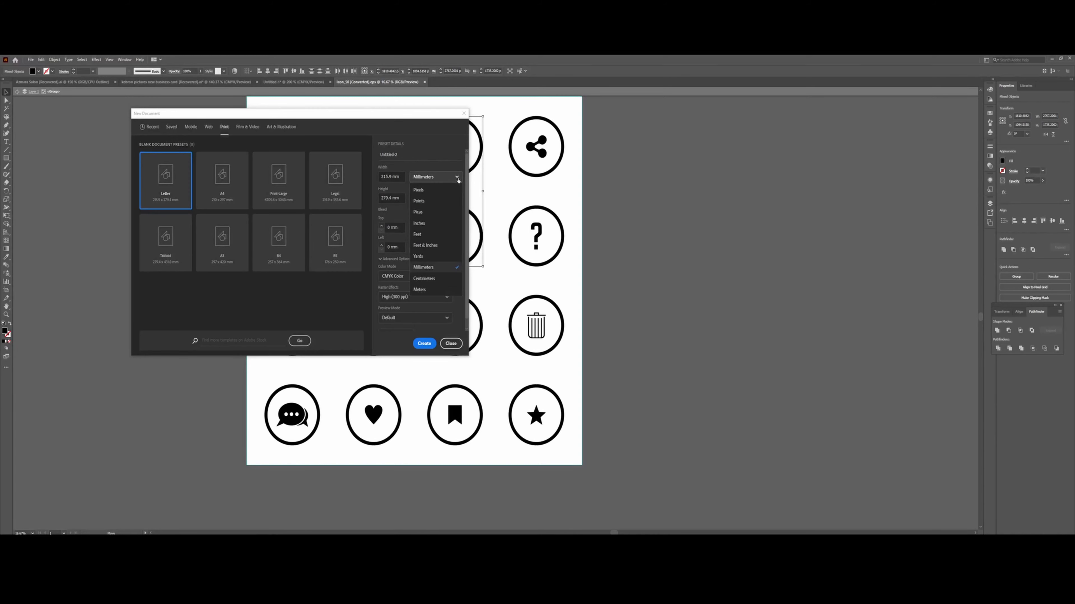
pyautogui.click(424, 222)
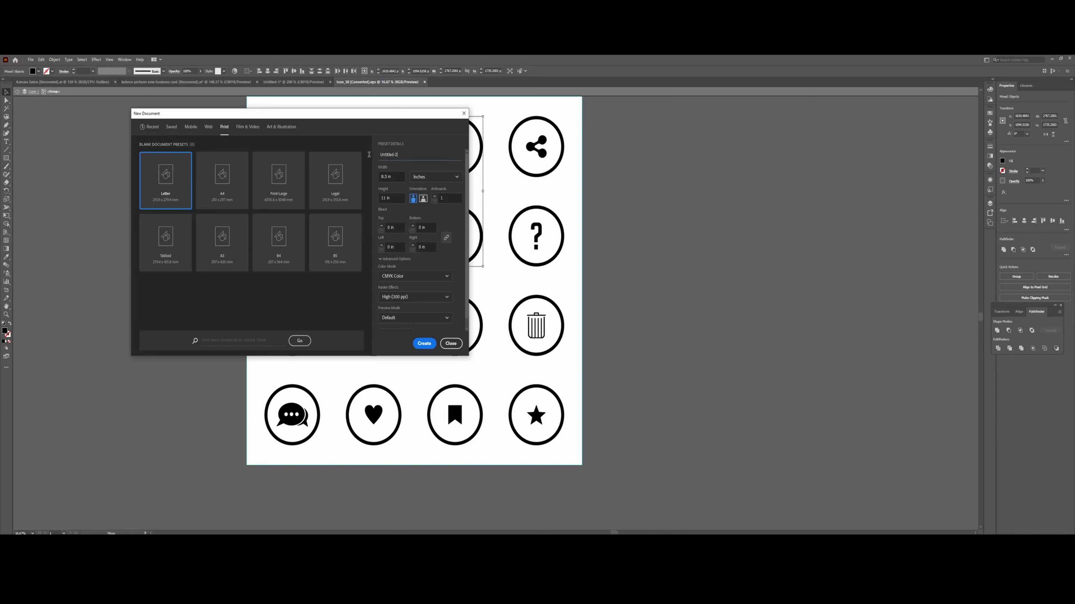
pyautogui.doubleClick(388, 155)
pyautogui.press('capslock')
pyautogui.write('B')
pyautogui.press('capslock')
pyautogui.write('usiness')
pyautogui.press('capslock')
pyautogui.write('C')
pyautogui.press('capslock')
pyautogui.write('ard')
# Make it 3.5 × 2 in landscape with 2 artboards and 0.125 in bleed, and create it.
pyautogui.doubleClick(385, 176)
pyautogui.write('3.5')
pyautogui.click(383, 199)
pyautogui.doubleClick(383, 198)
pyautogui.write('2')
pyautogui.click(423, 198)
pyautogui.click(442, 198)
pyautogui.click(413, 226)
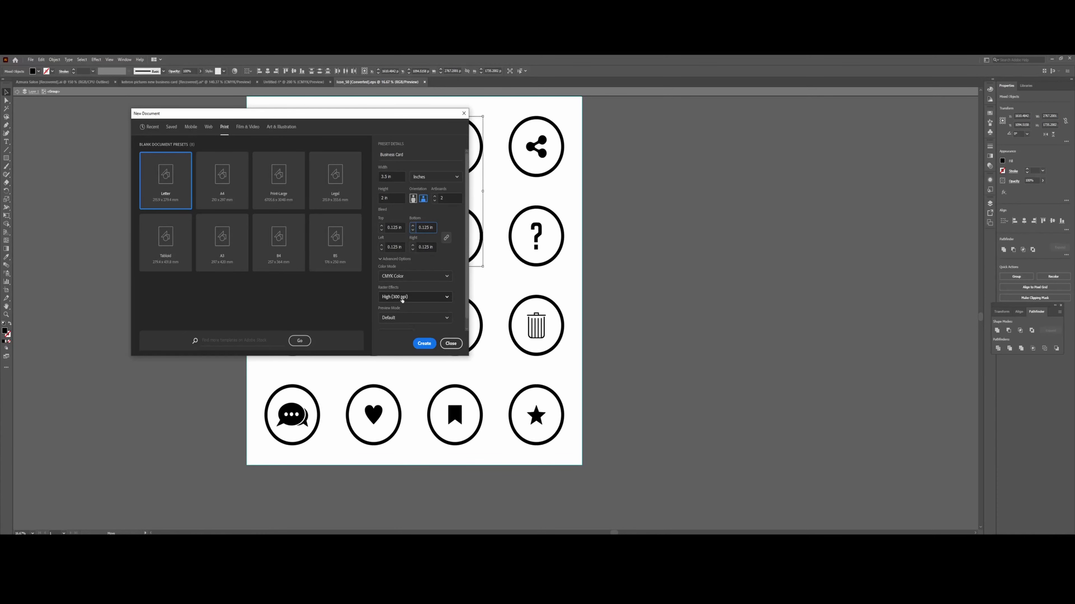
pyautogui.click(424, 344)
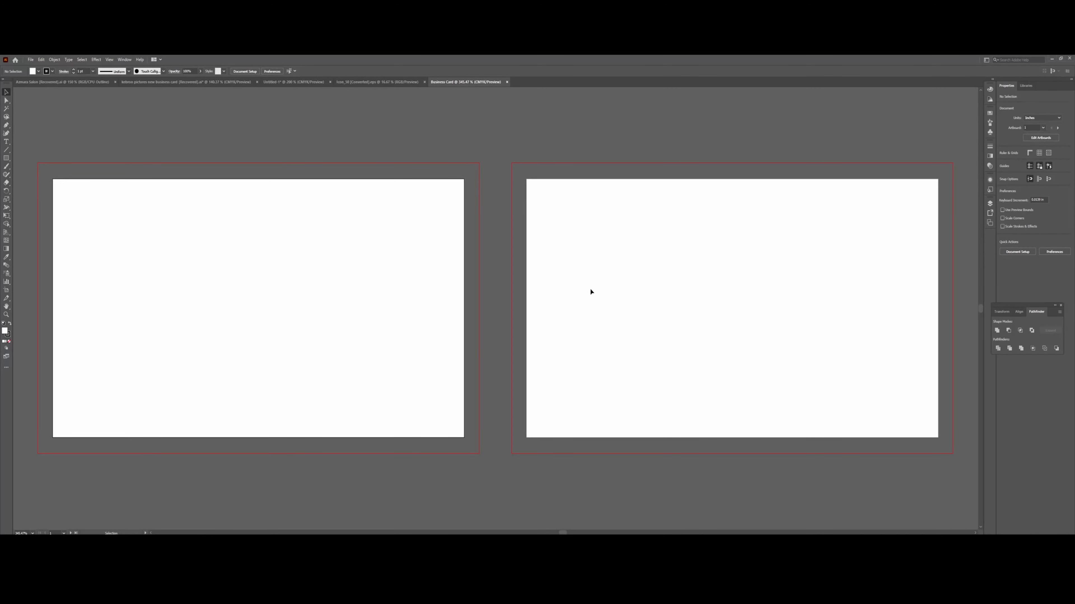
# Draw a small square above the artboards and set its stroke to None.
pyautogui.click(6, 157)
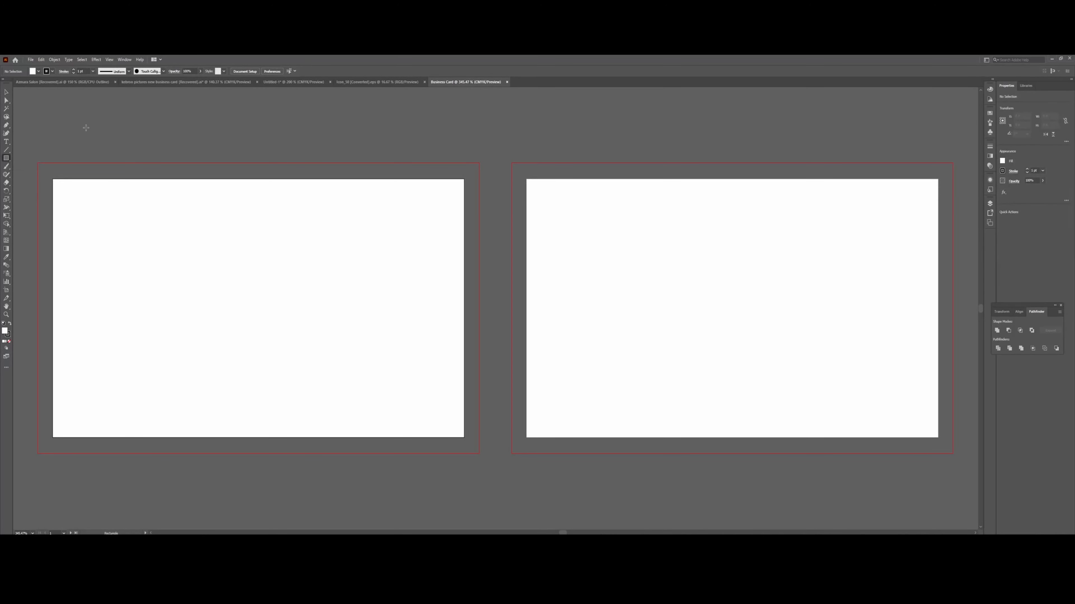
pyautogui.scroll(5, 92, 107)
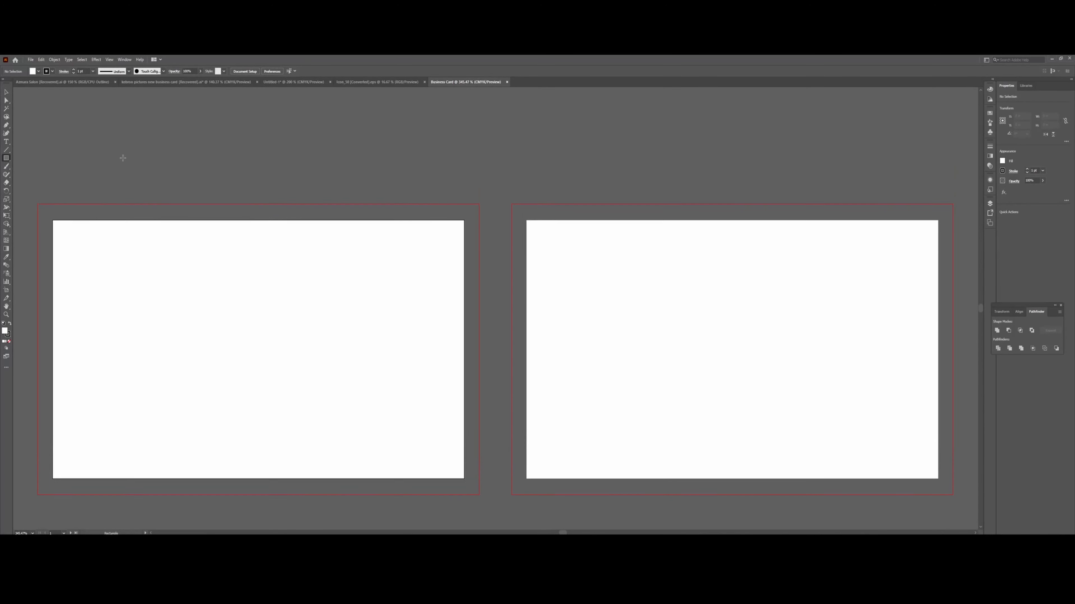
pyautogui.scroll(1, 117, 133)
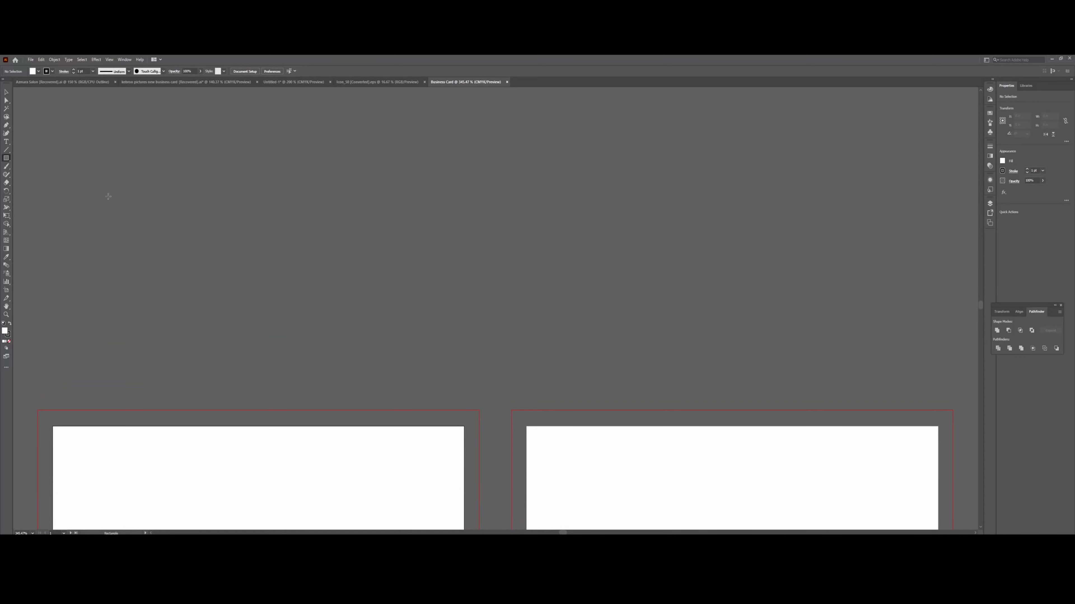
pyautogui.scroll(-1, 125, 246)
pyautogui.moveTo(81, 247); pyautogui.dragTo(106, 270)
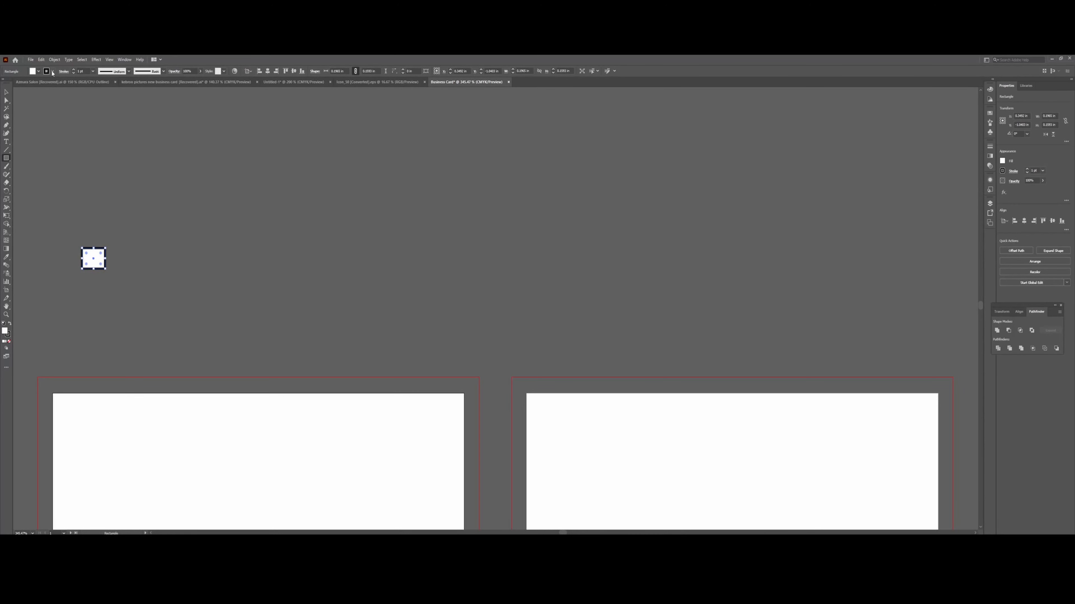
pyautogui.click(39, 71)
pyautogui.click(5, 83)
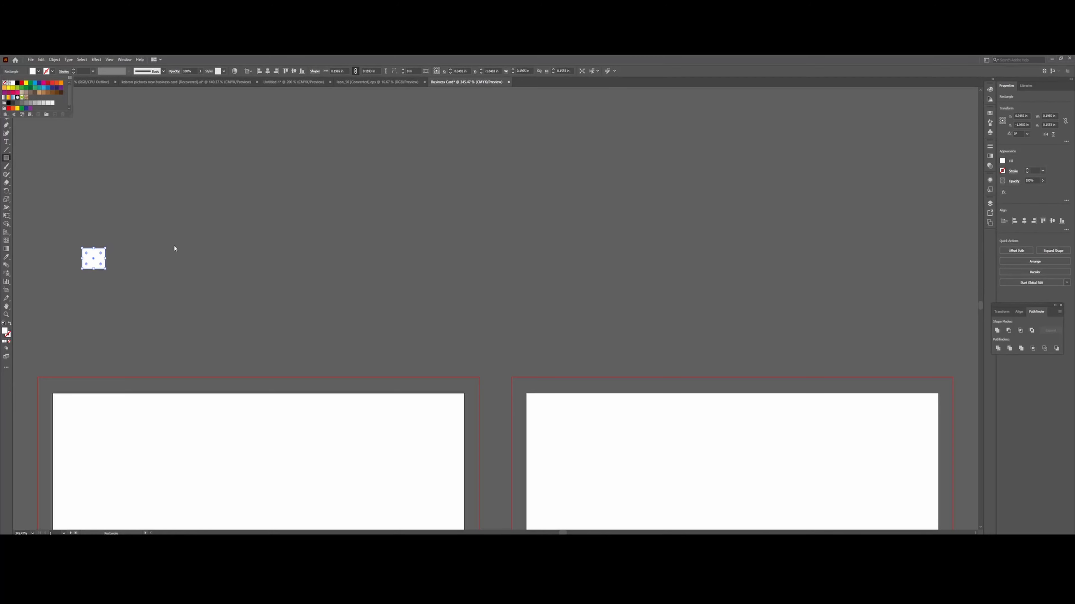
pyautogui.click(94, 266)
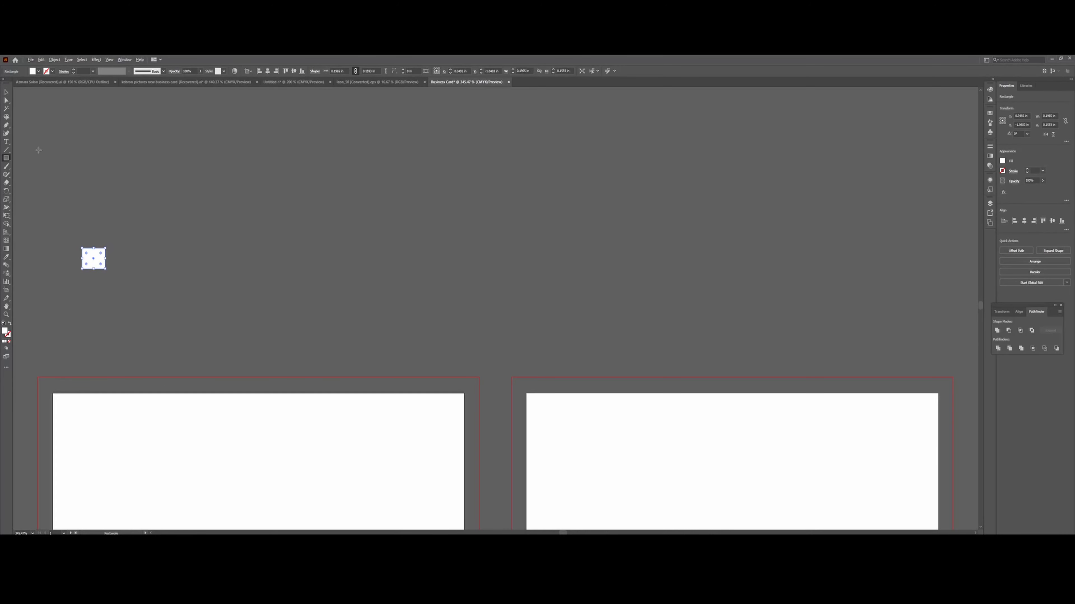
# Alt-drag a copy of the square just below it, then go to the Untitled-1 document.
pyautogui.press('v')
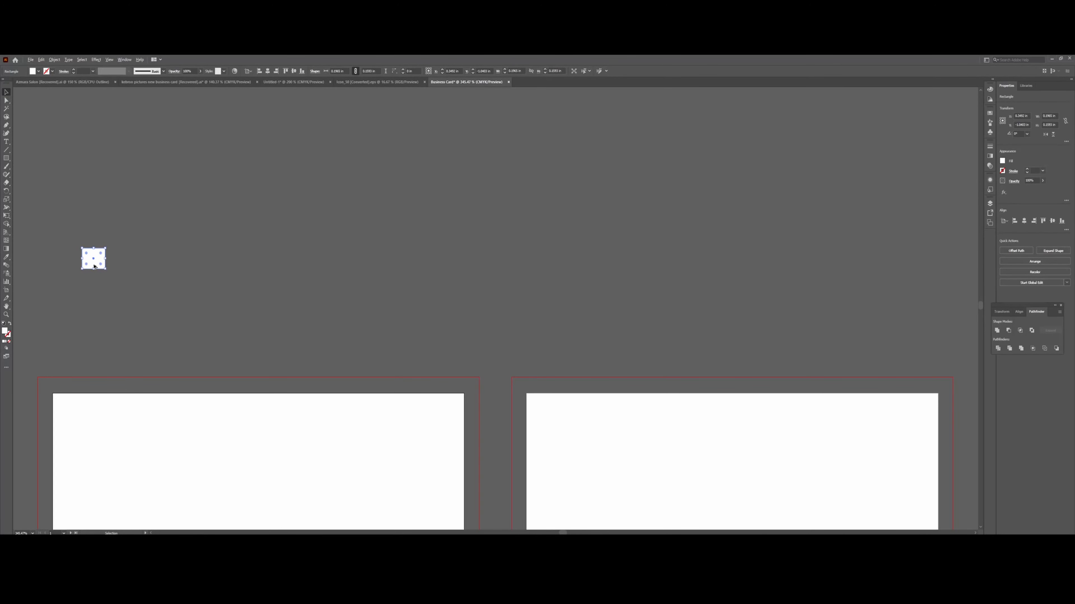
pyautogui.moveTo(94, 267); pyautogui.dragTo(96, 293)
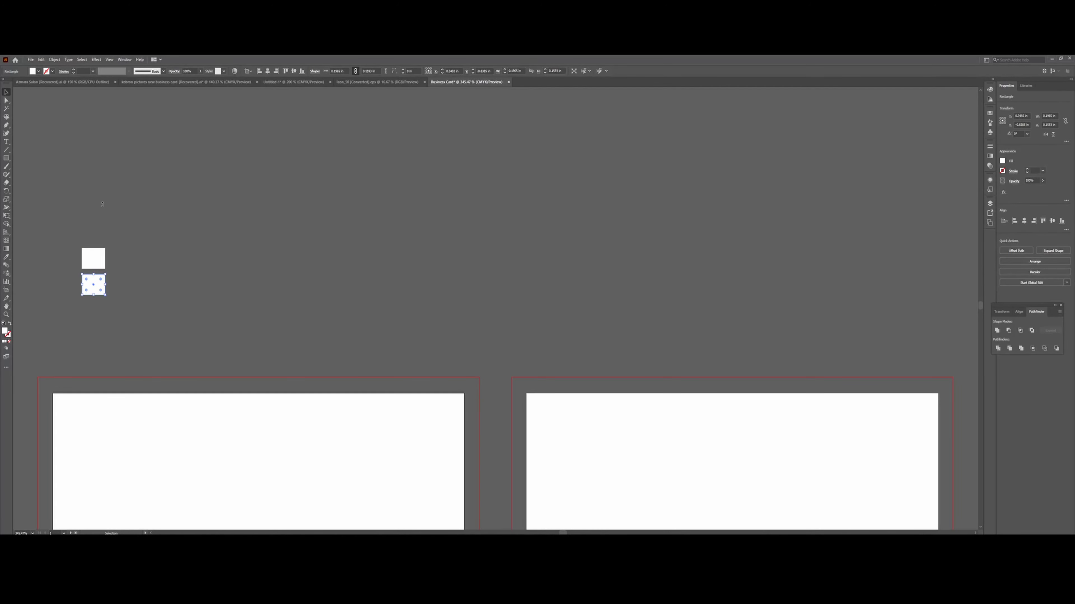
pyautogui.click(307, 82)
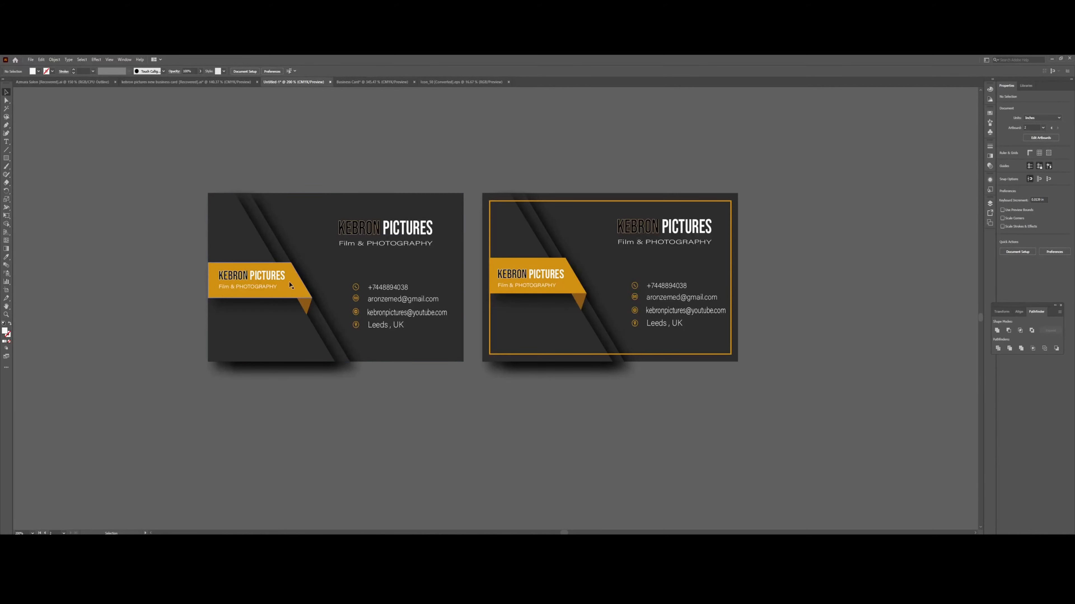
# Copy the orange banner's fill hex D2920F from its Color Picker.
pyautogui.click(291, 293)
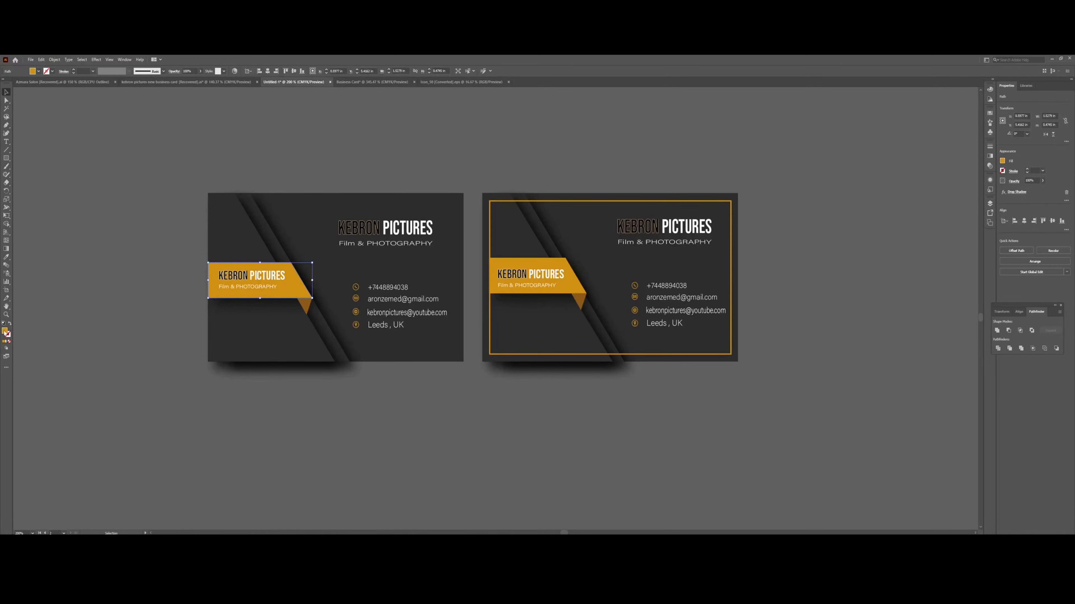
pyautogui.doubleClick(5, 332)
pyautogui.rightClick(168, 225)
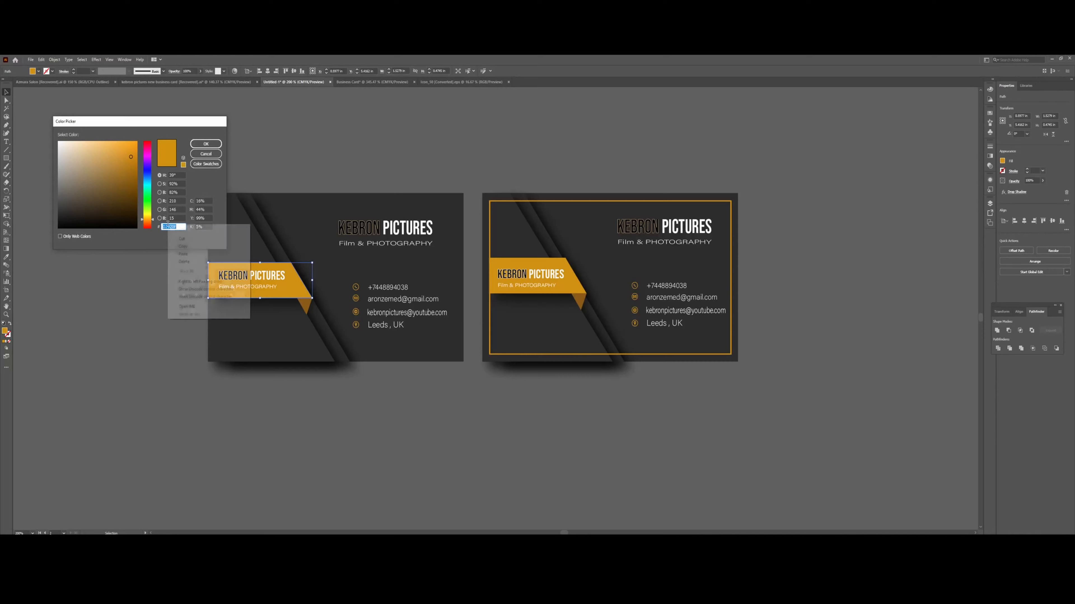
pyautogui.click(181, 246)
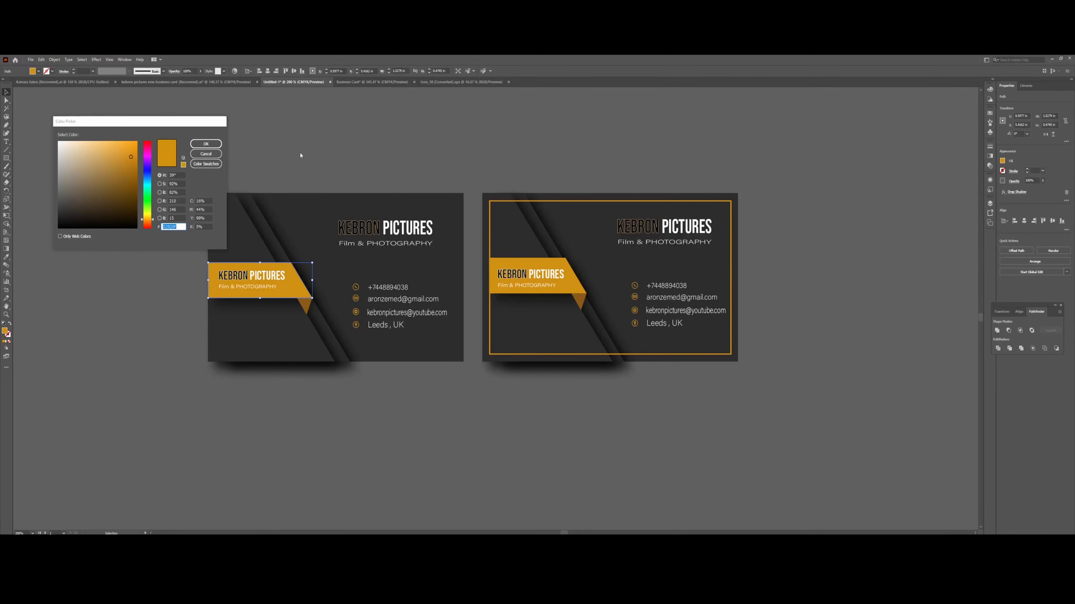
pyautogui.click(205, 153)
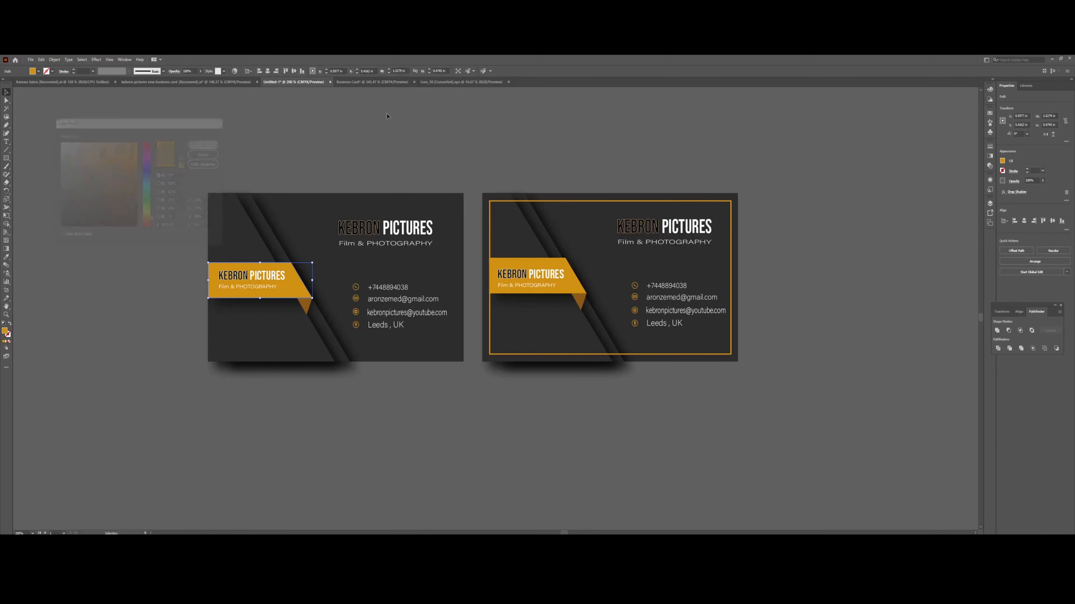
# In Business Card, fill the lower square with the pasted D2920F, then return to Untitled-1.
pyautogui.click(407, 82)
pyautogui.moveTo(418, 83); pyautogui.dragTo(293, 83)
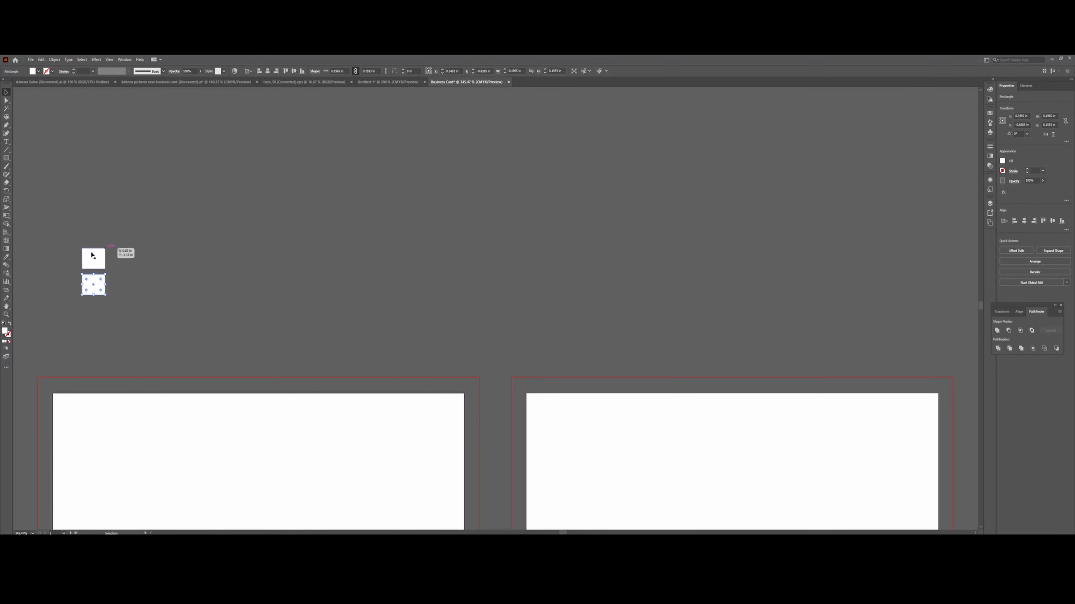
pyautogui.doubleClick(5, 332)
pyautogui.rightClick(179, 226)
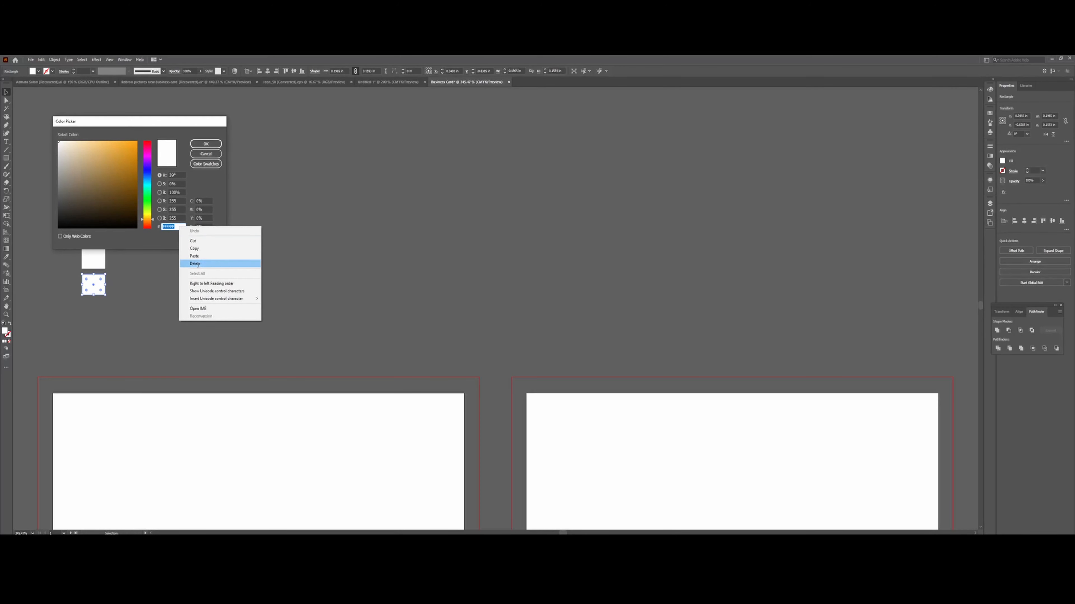
pyautogui.click(203, 256)
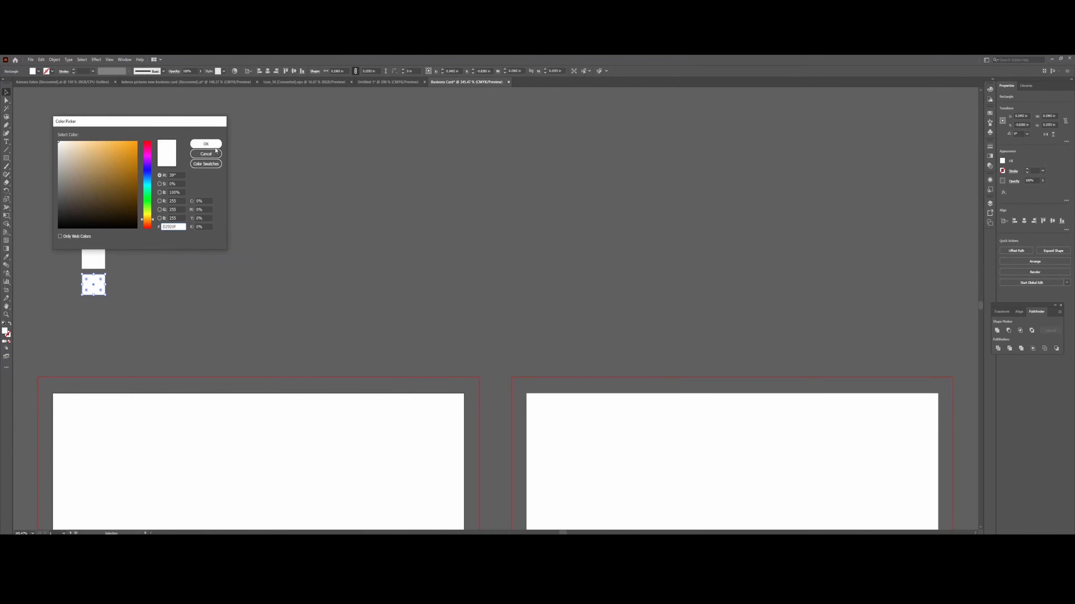
pyautogui.click(206, 144)
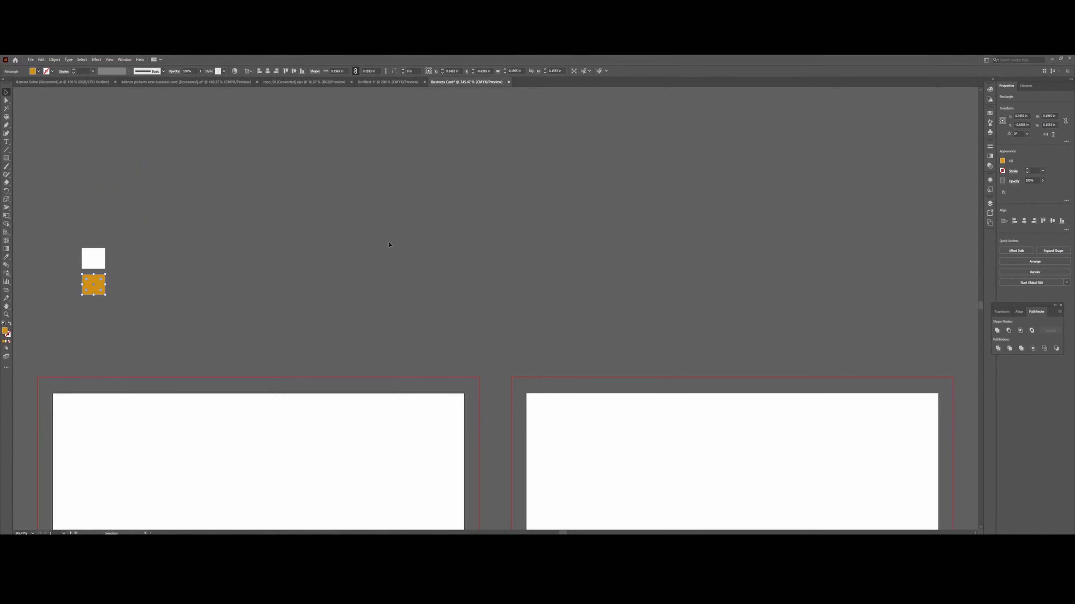
pyautogui.click(385, 82)
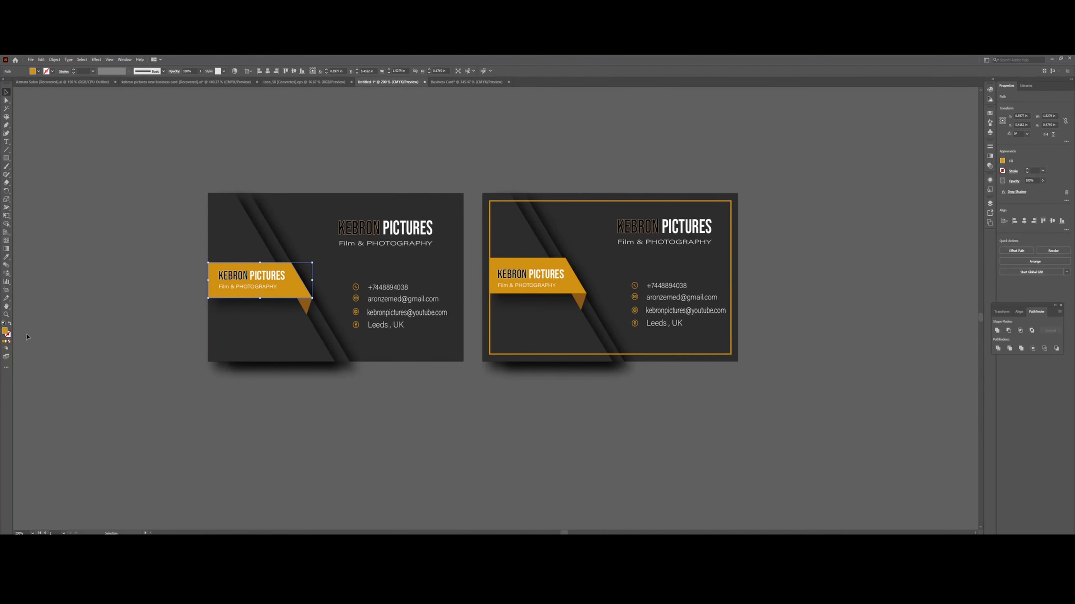
# Copy the left card's dark background hex 2D2D2D from its Color Picker.
pyautogui.click(306, 220)
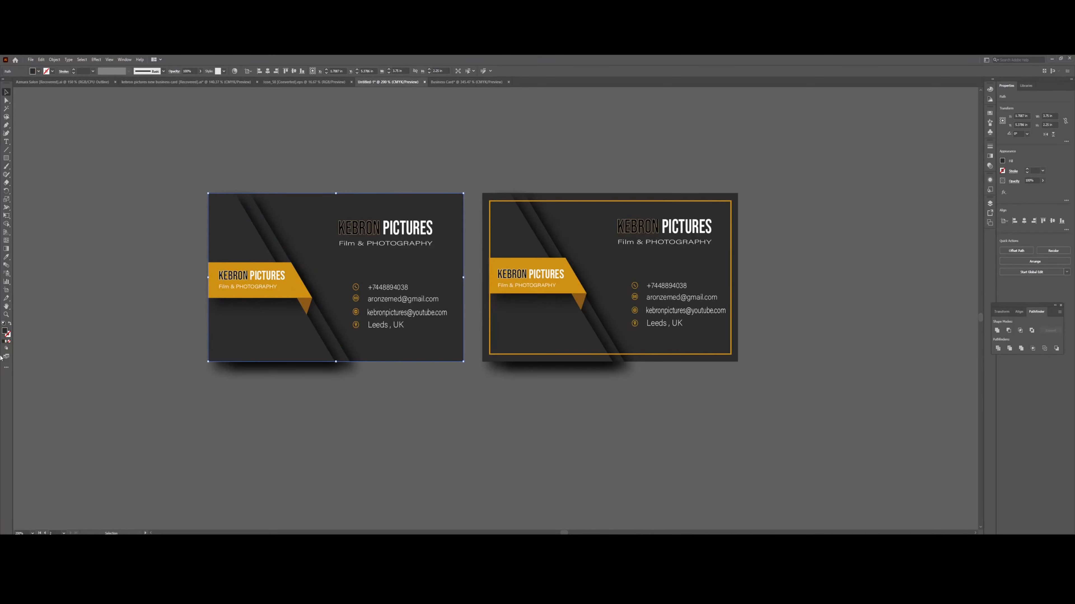
pyautogui.doubleClick(6, 332)
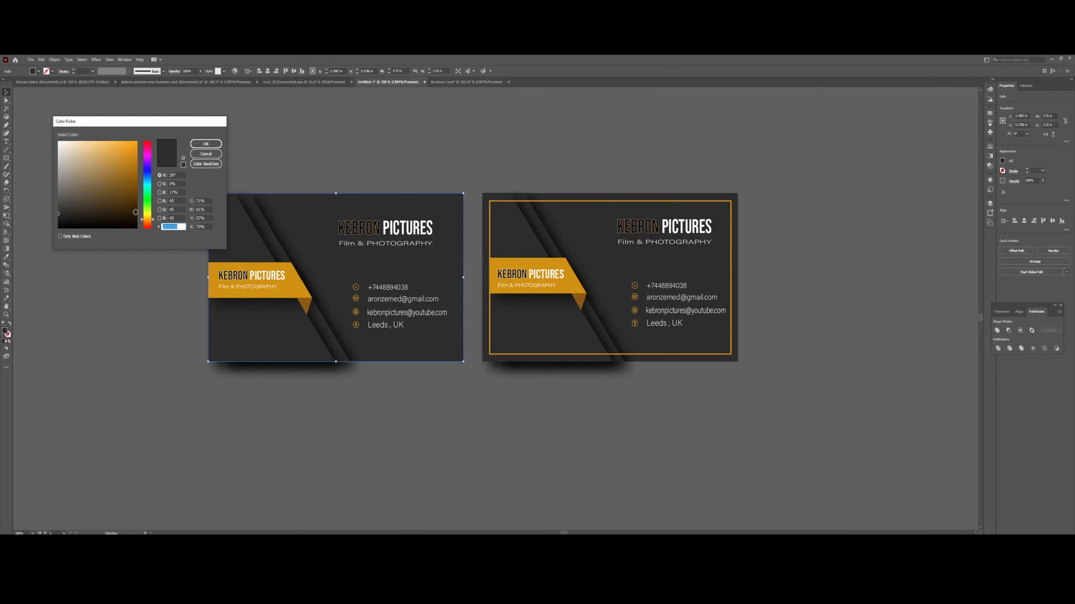
pyautogui.rightClick(173, 227)
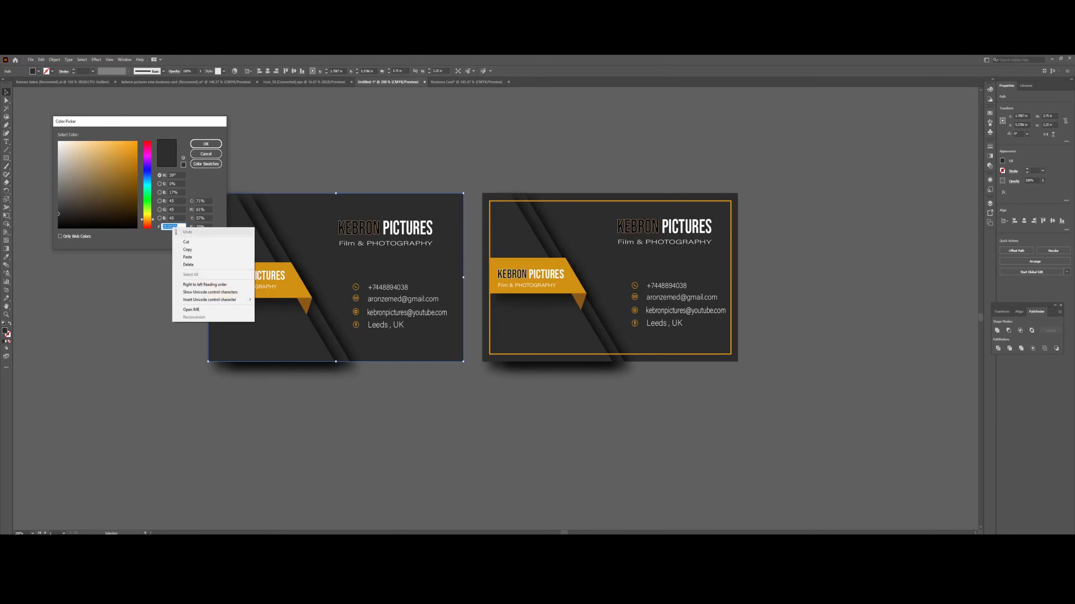
pyautogui.click(194, 250)
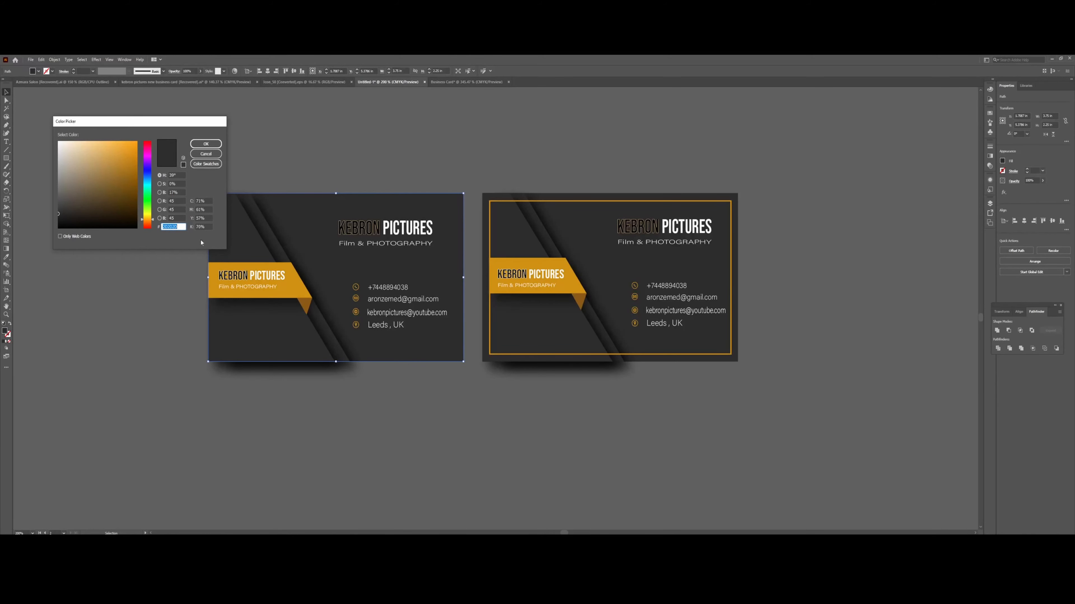
pyautogui.click(216, 145)
# In Business Card, fill the upper square with the pasted dark colour and zoom out.
pyautogui.click(491, 82)
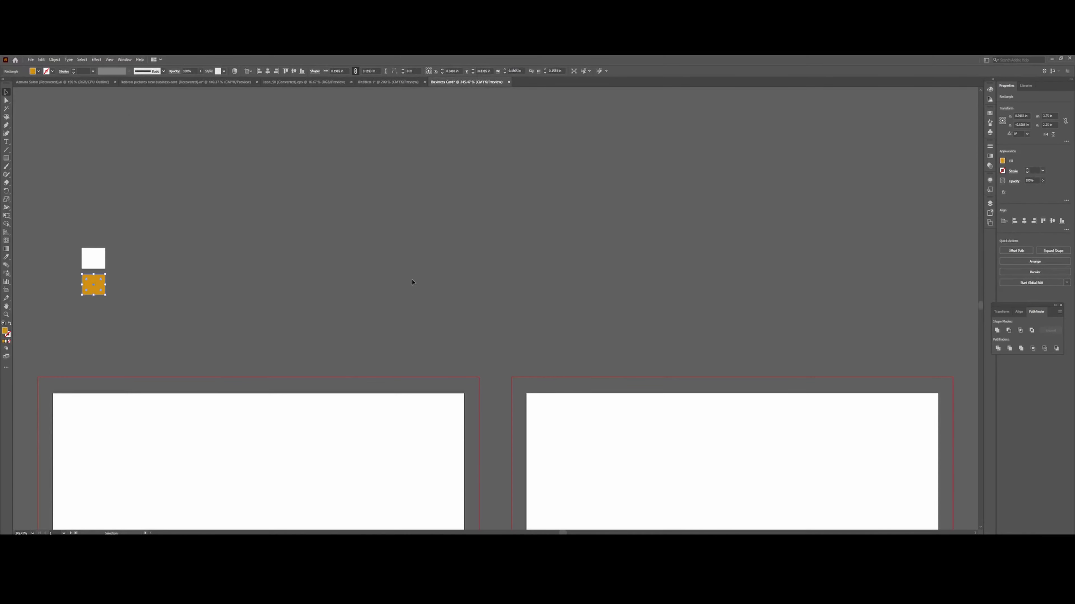
pyautogui.click(100, 265)
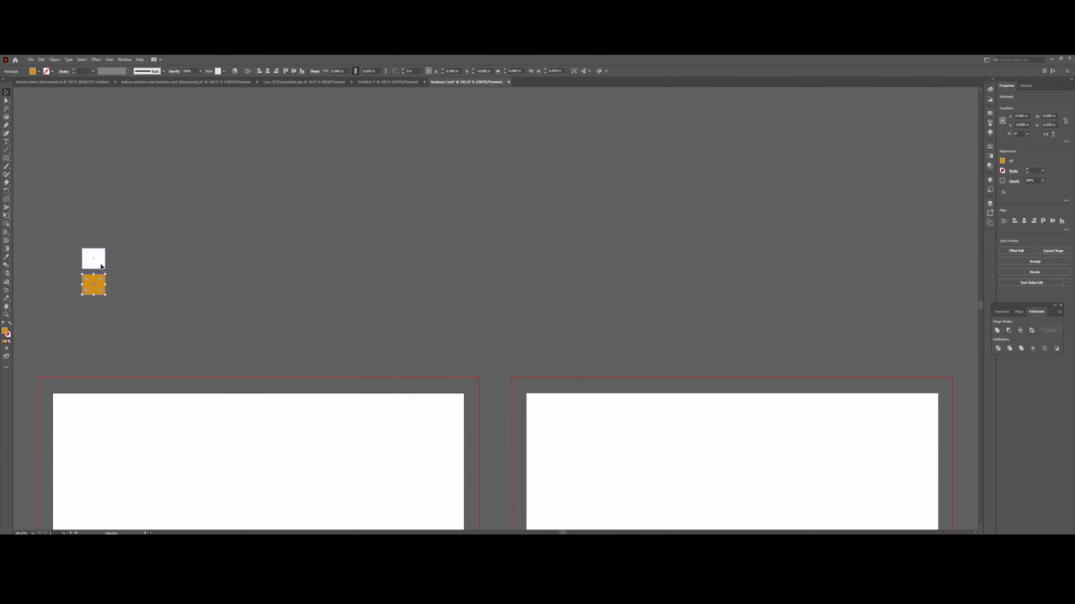
pyautogui.doubleClick(5, 331)
pyautogui.rightClick(178, 226)
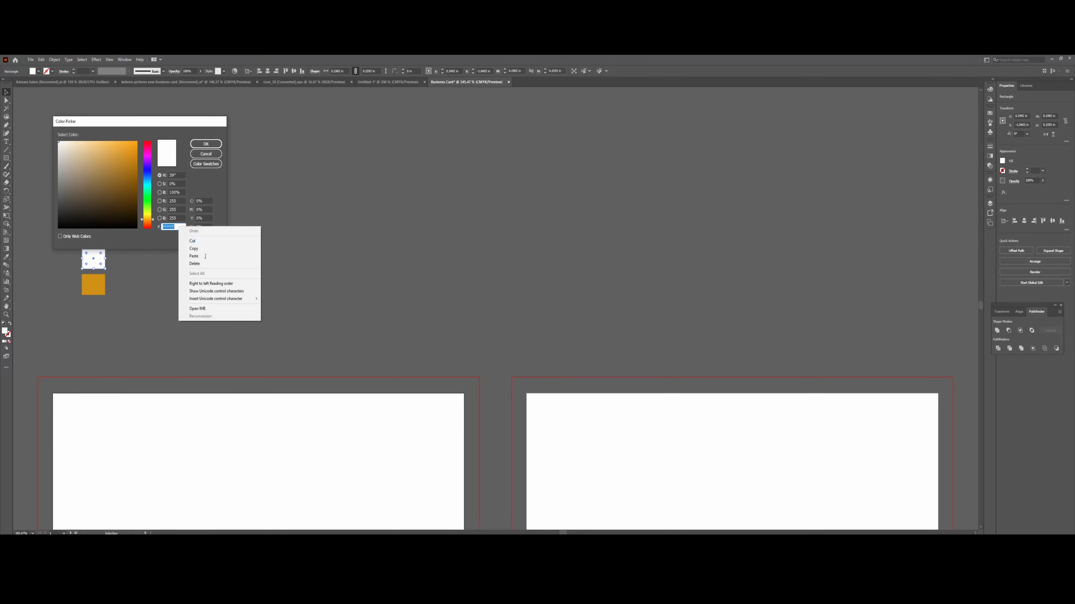
pyautogui.click(204, 255)
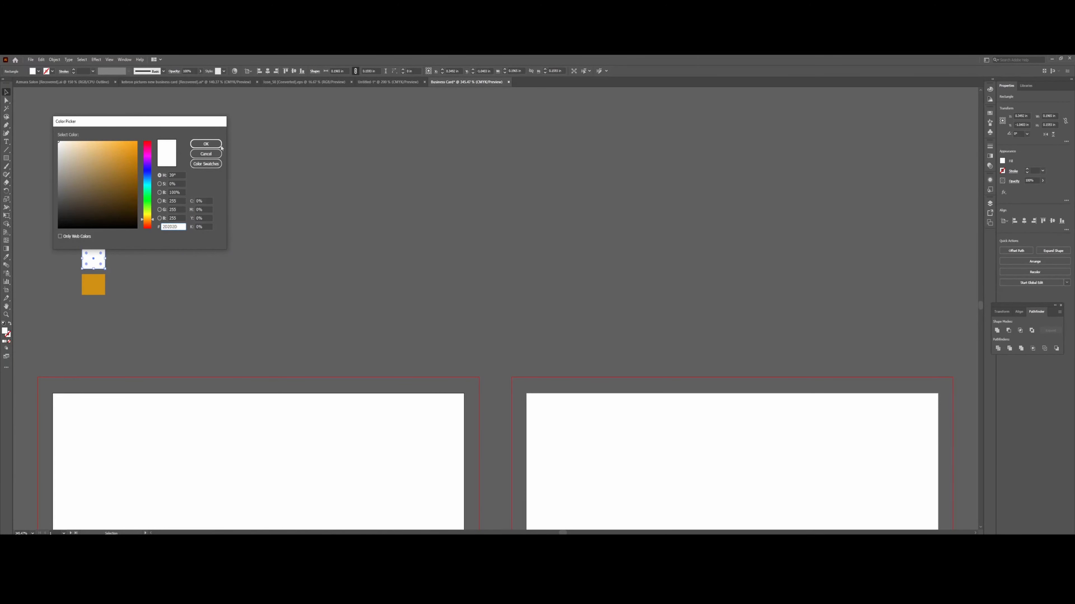
pyautogui.click(205, 144)
pyautogui.scroll(-3, 359, 180)
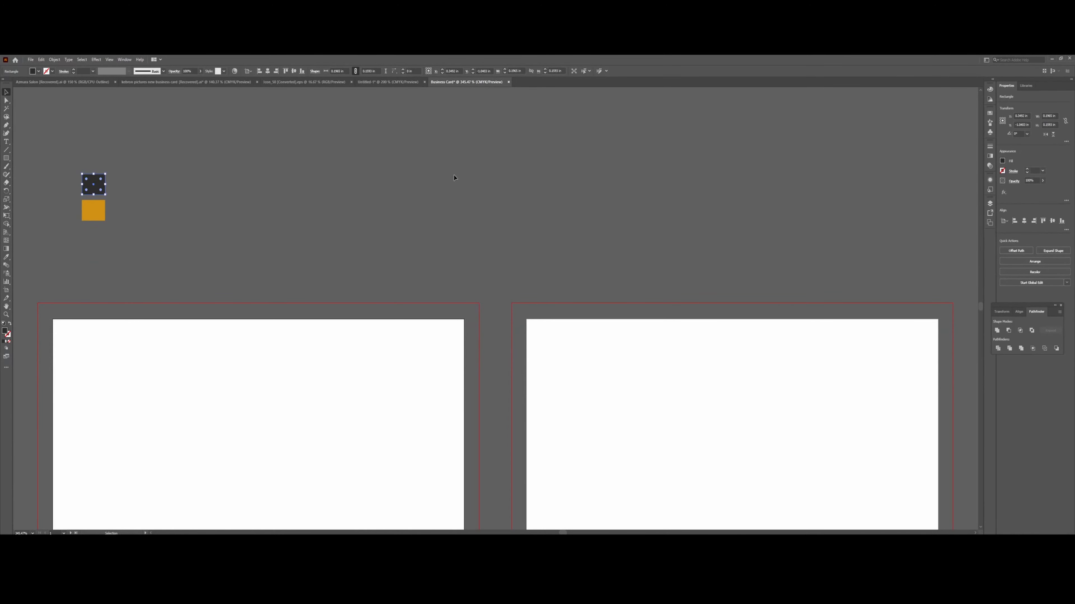
pyautogui.hotkey('ctrl', '-')
pyautogui.hotkey('ctrl', '-')
# Drag a rectangle from the left bleed's top-left to bottom-right corner, covering the whole left card.
pyautogui.scroll(-2, 448, 182)
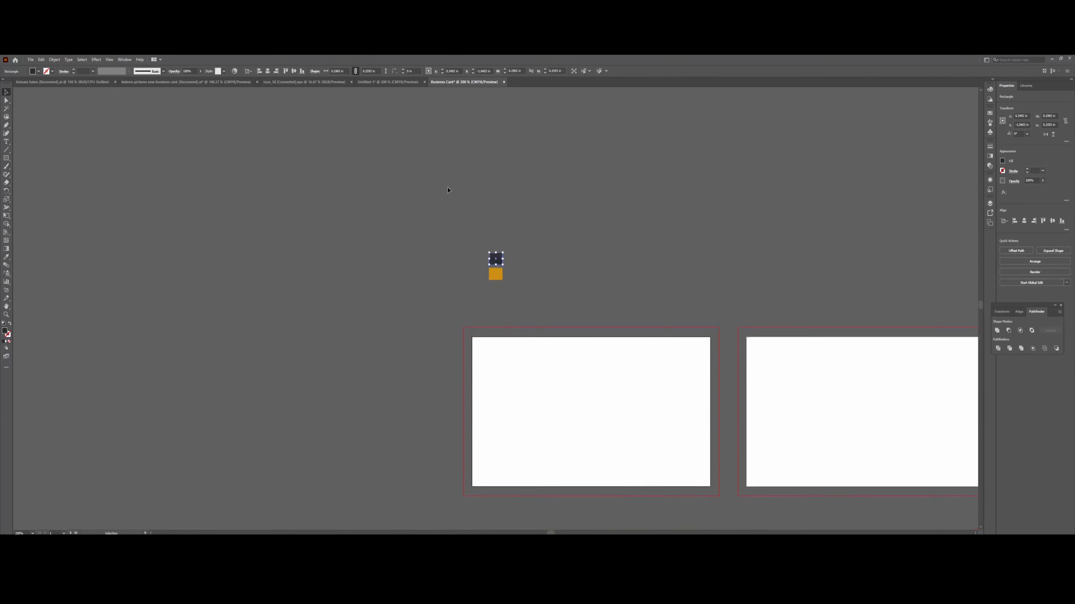
pyautogui.scroll(-4, 448, 190)
pyautogui.moveTo(550, 532); pyautogui.dragTo(567, 532)
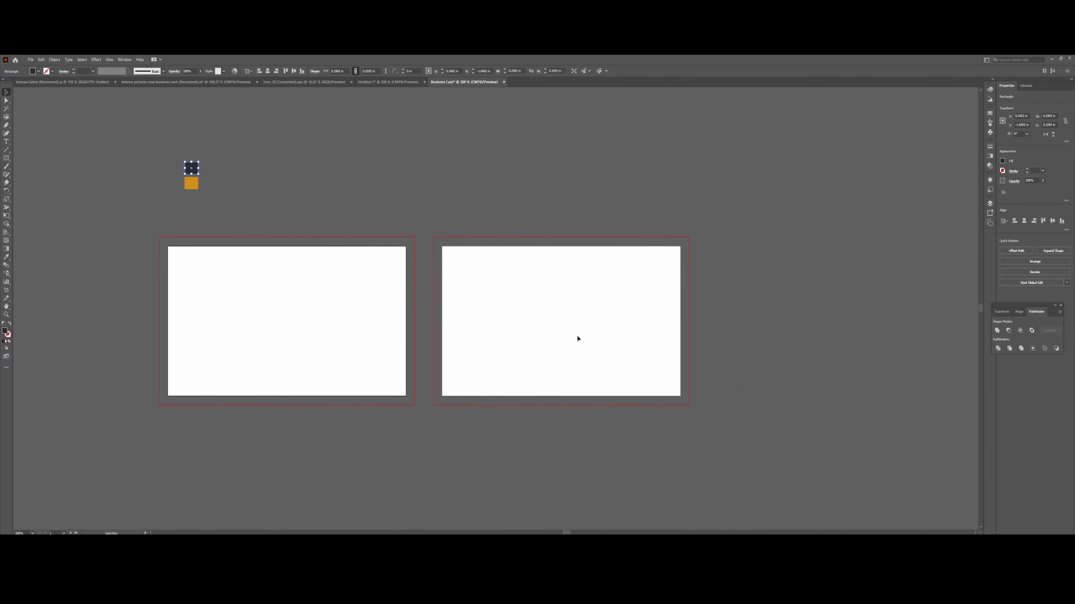
pyautogui.click(6, 159)
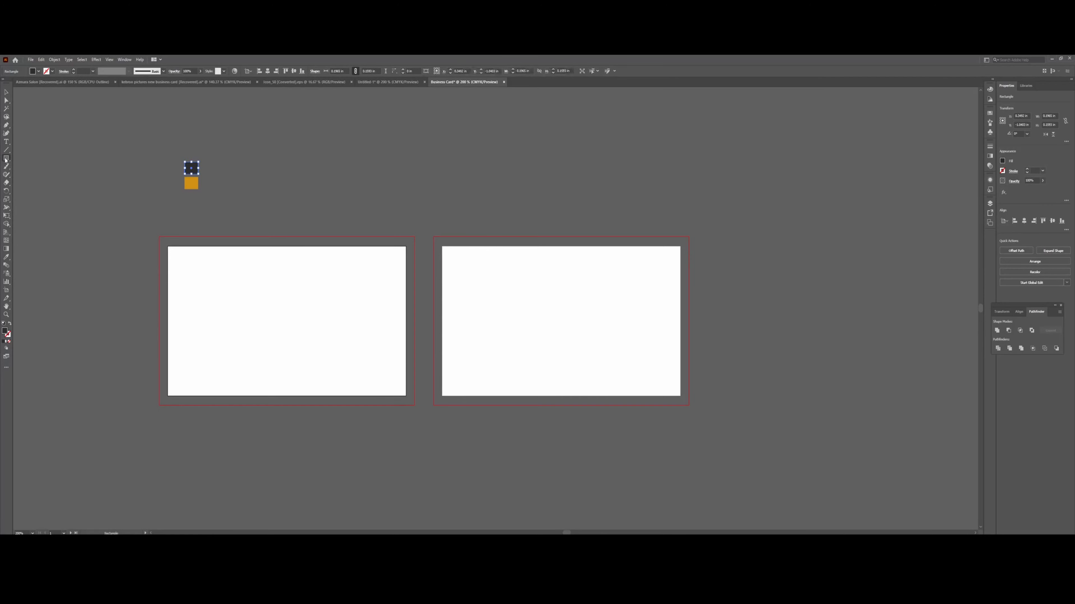
pyautogui.moveTo(160, 236)
pyautogui.mouseDown()
pyautogui.moveTo(261, 405)
pyautogui.moveTo(415, 405)
pyautogui.mouseUp()
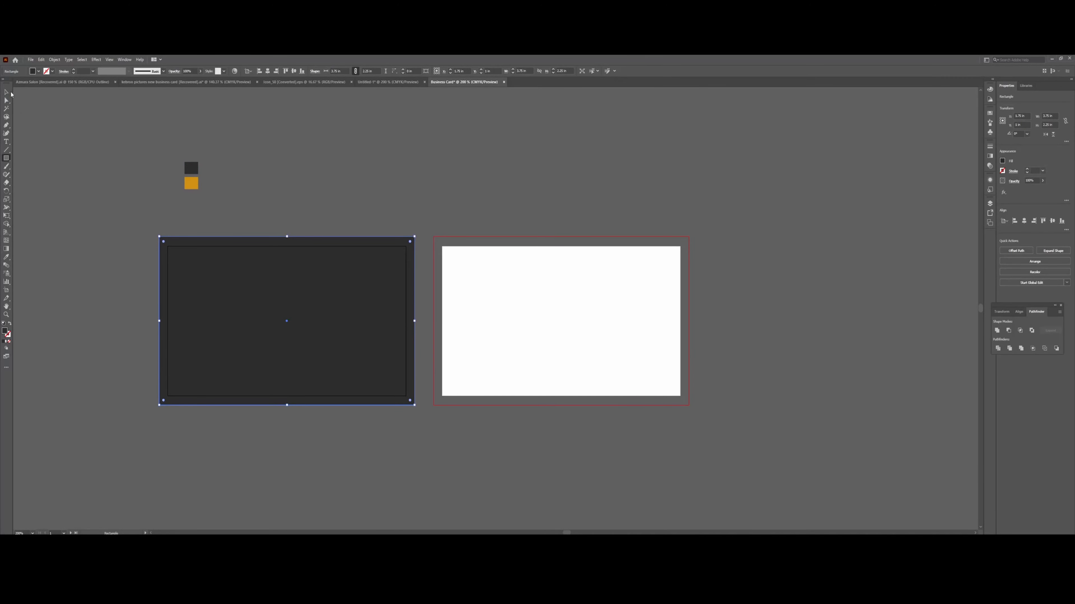
pyautogui.click(6, 93)
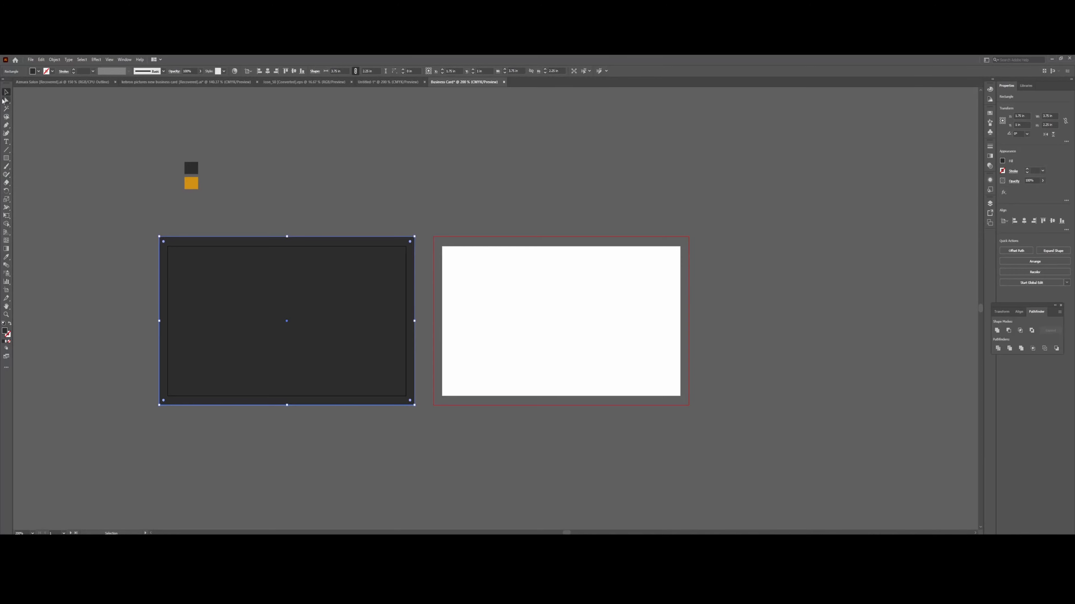
# Pen a closed wedge from the card's top edge diagonally to below its bottom centre and around the left side.
pyautogui.click(6, 126)
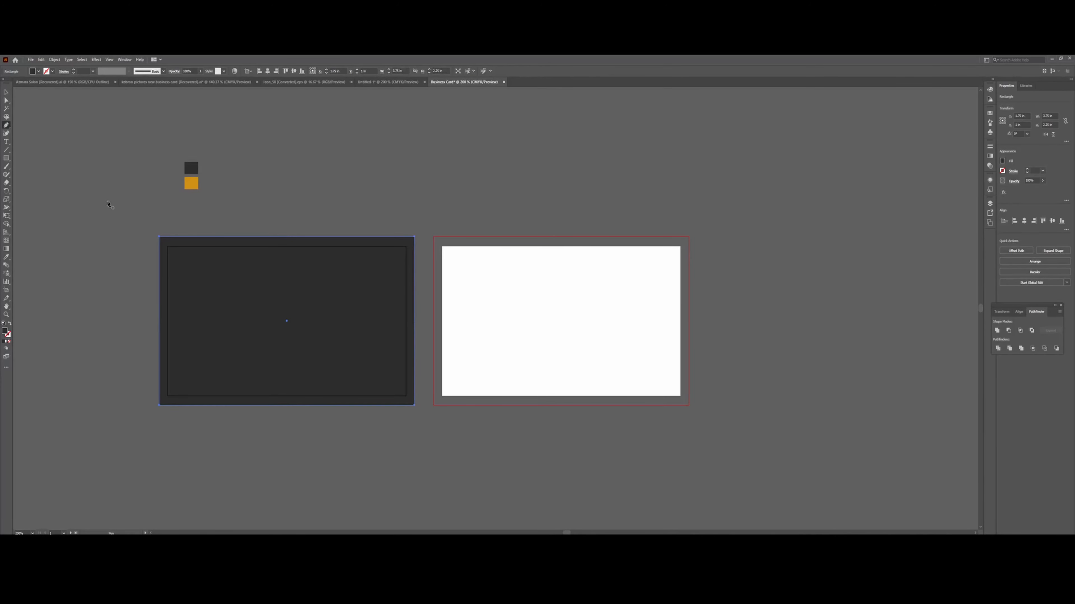
pyautogui.click(181, 237)
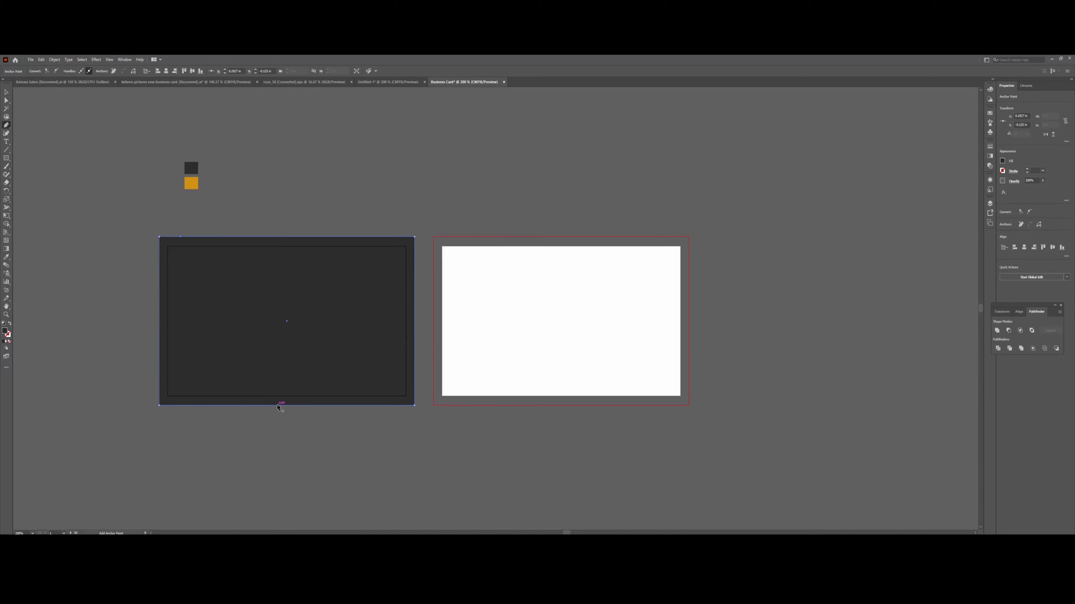
pyautogui.click(253, 405)
pyautogui.hotkey('ctrl', 'z')
pyautogui.hotkey('ctrl', 'z')
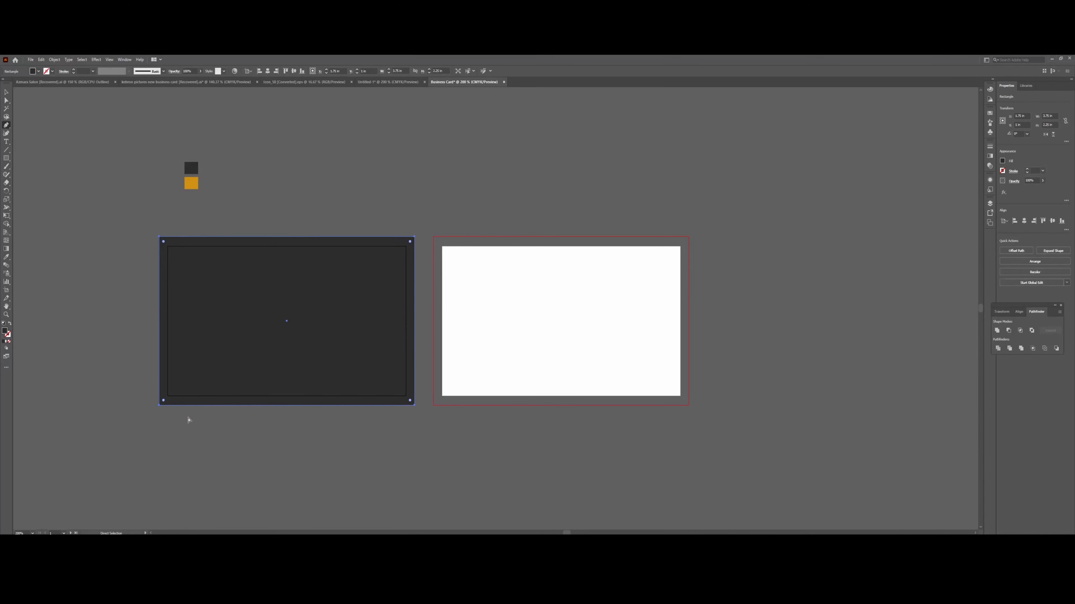
pyautogui.click(178, 233)
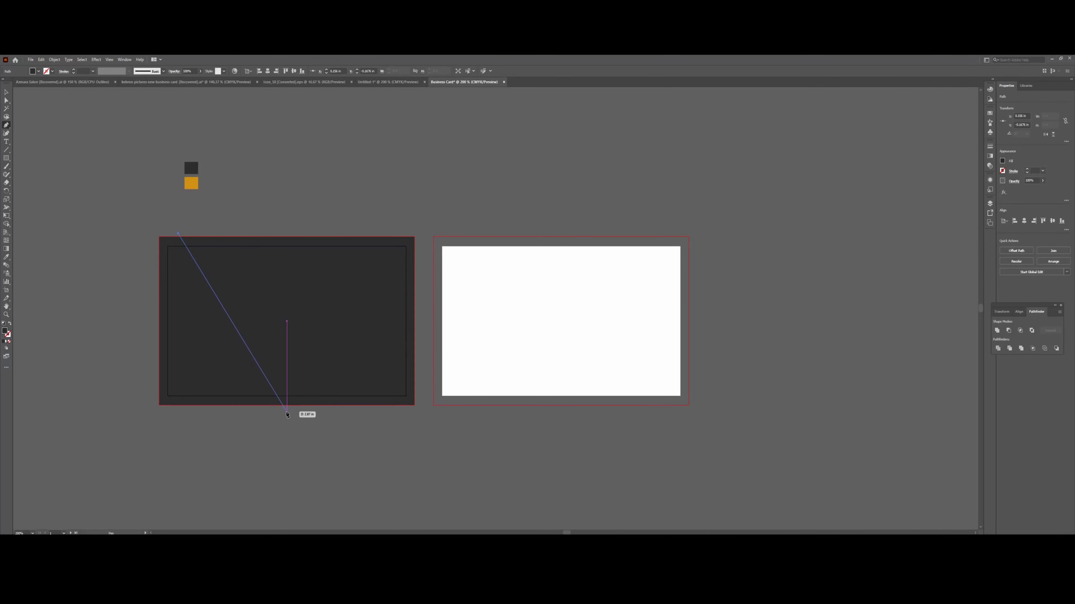
pyautogui.click(286, 413)
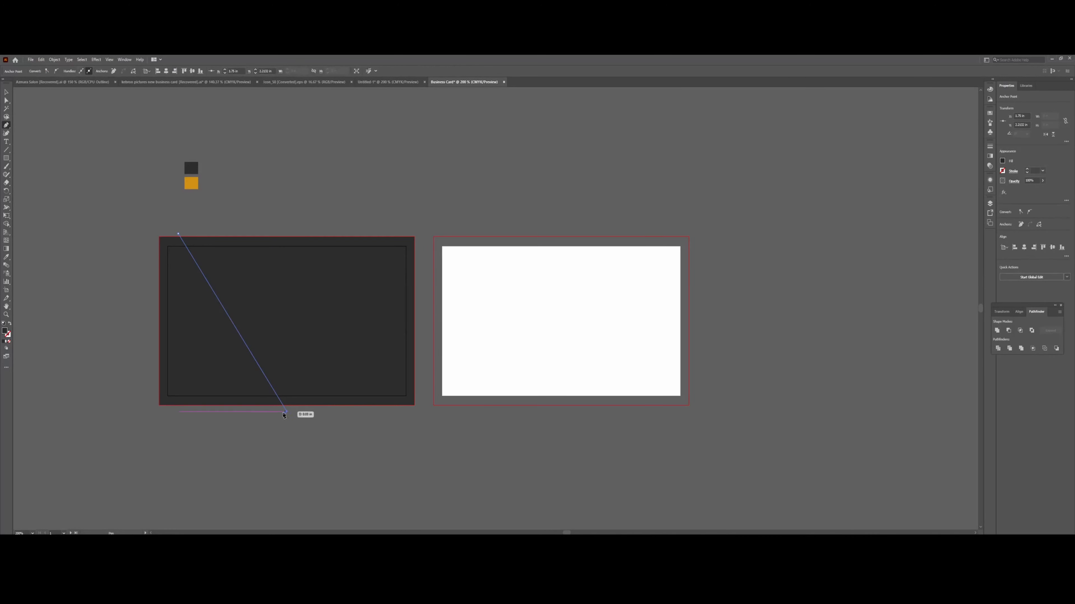
pyautogui.click(151, 413)
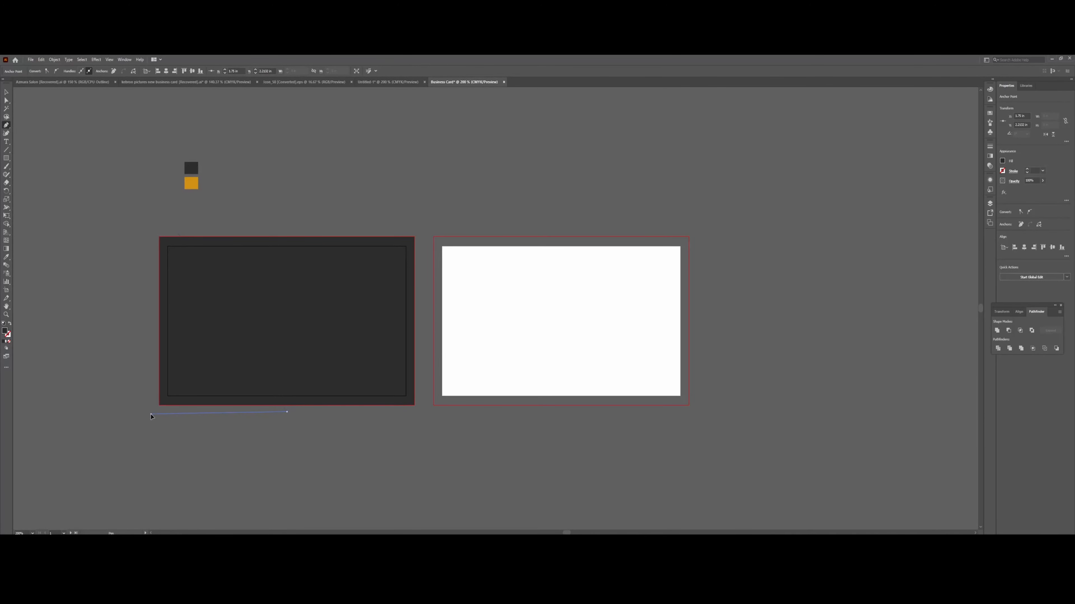
pyautogui.click(152, 234)
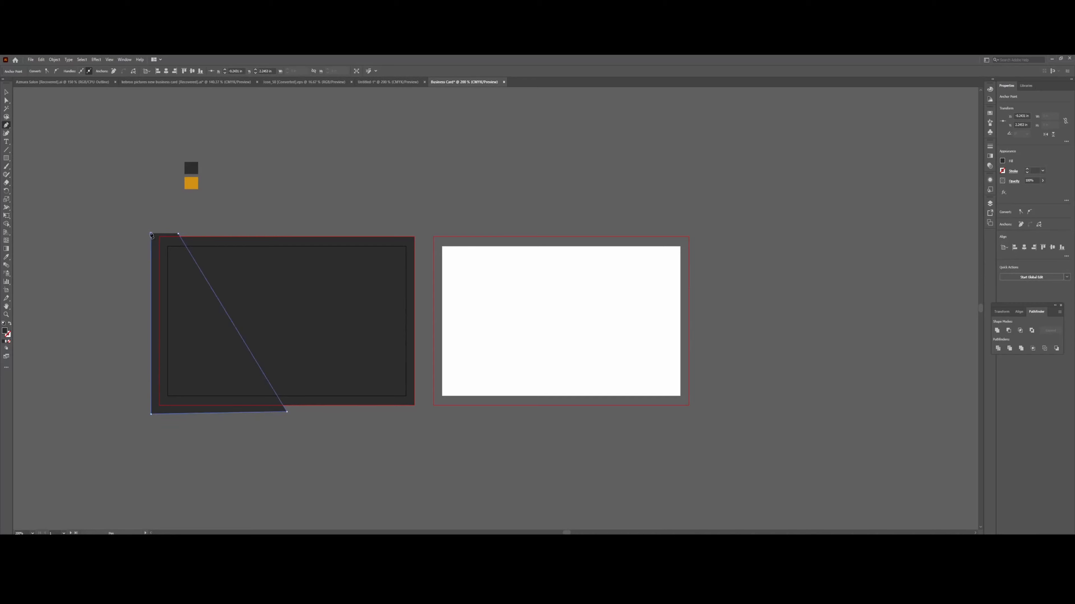
pyautogui.click(178, 233)
# Select wedge and rectangle, delete the outside sliver with Shape Builder, then select the left piece.
pyautogui.click(6, 92)
pyautogui.moveTo(199, 296); pyautogui.dragTo(202, 298)
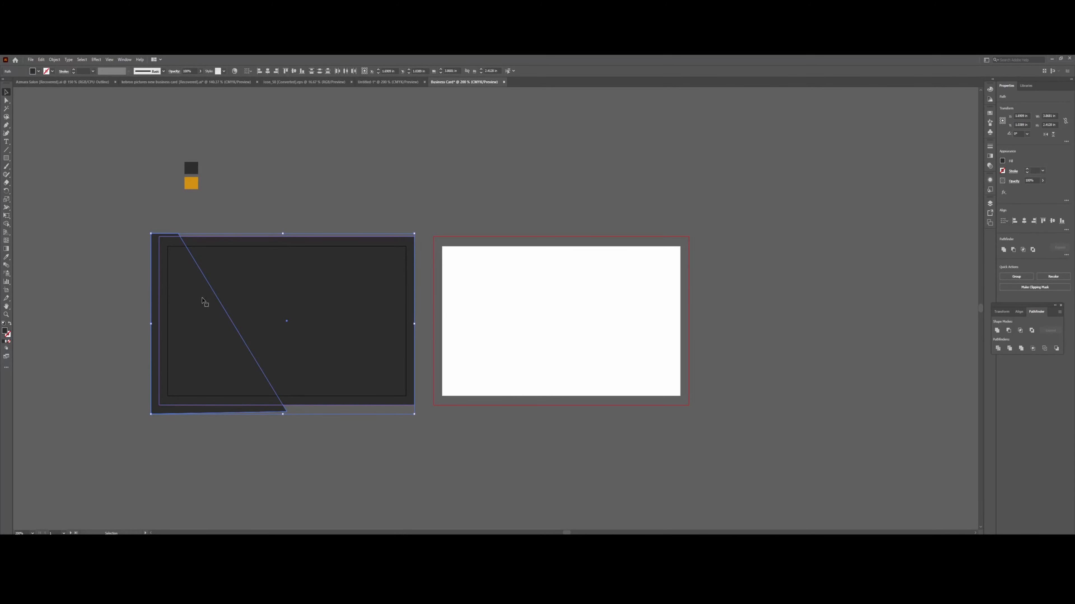
pyautogui.click(7, 224)
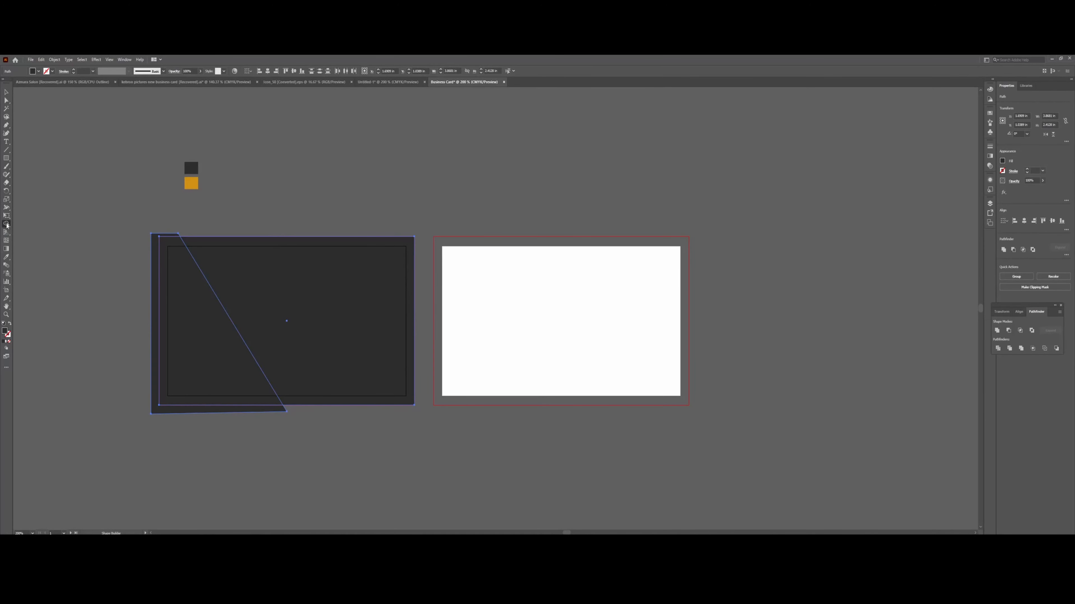
pyautogui.keyDown('alt'); pyautogui.click(154, 270); pyautogui.keyUp('alt')
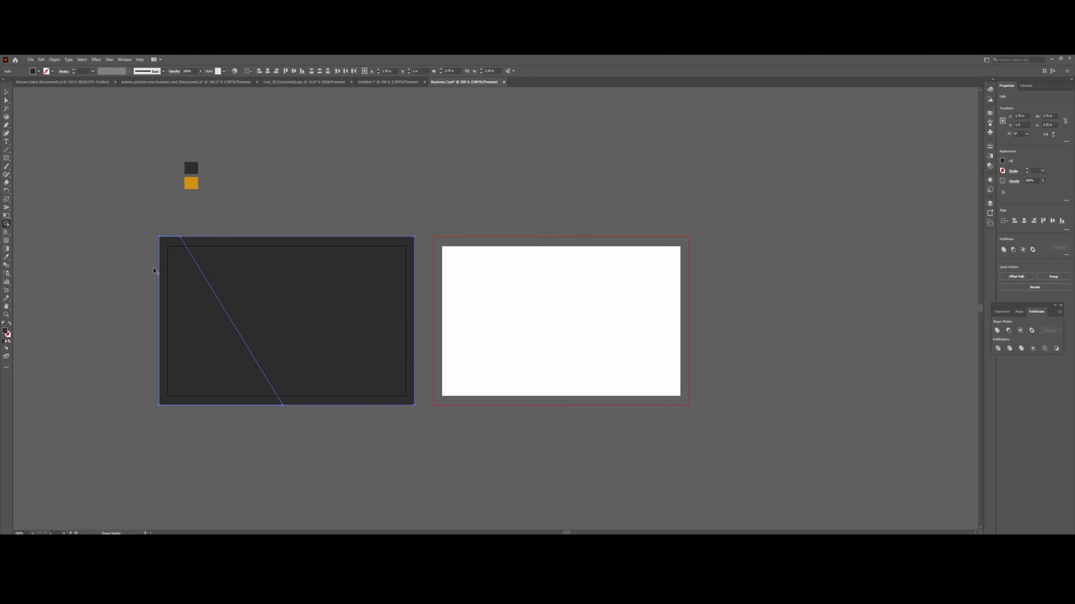
pyautogui.click(6, 92)
pyautogui.click(185, 280)
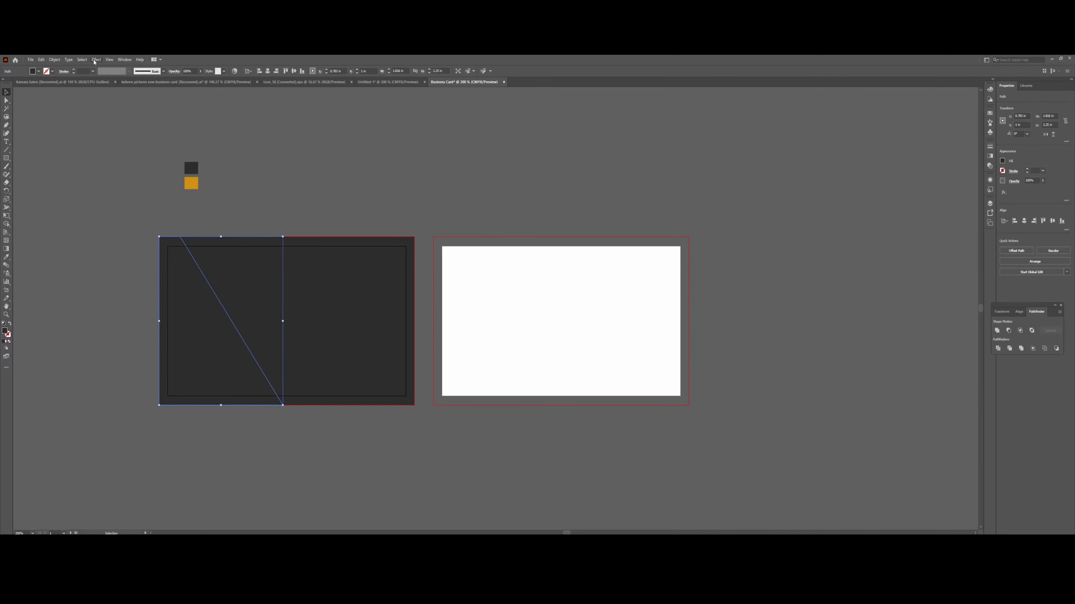
# Apply Effect > Stylize > Drop Shadow to the left piece in Multiply mode at 40% opacity.
pyautogui.click(96, 60)
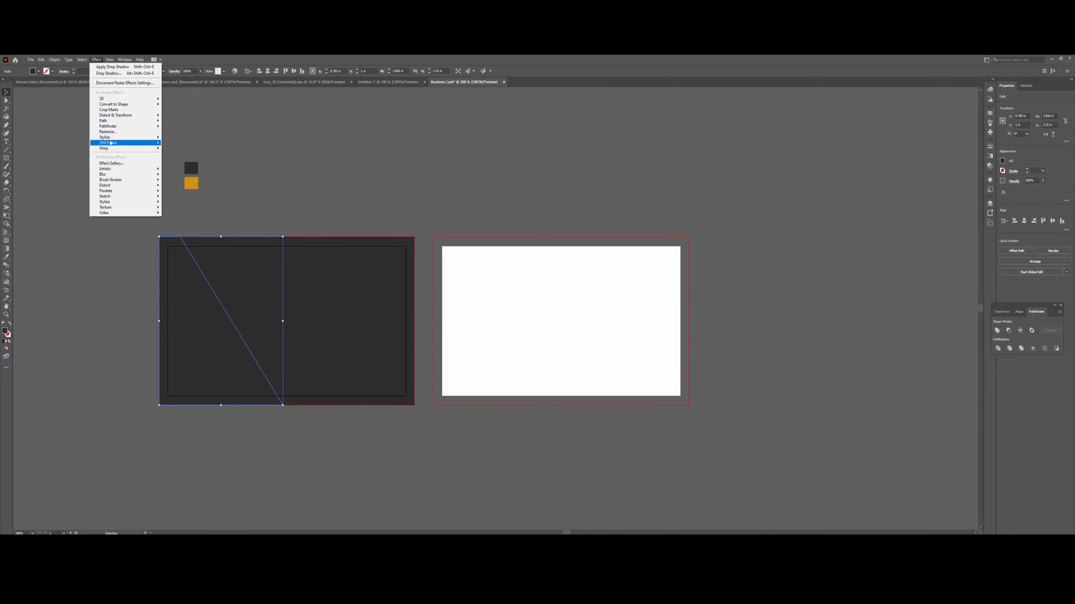
pyautogui.moveTo(122, 138)
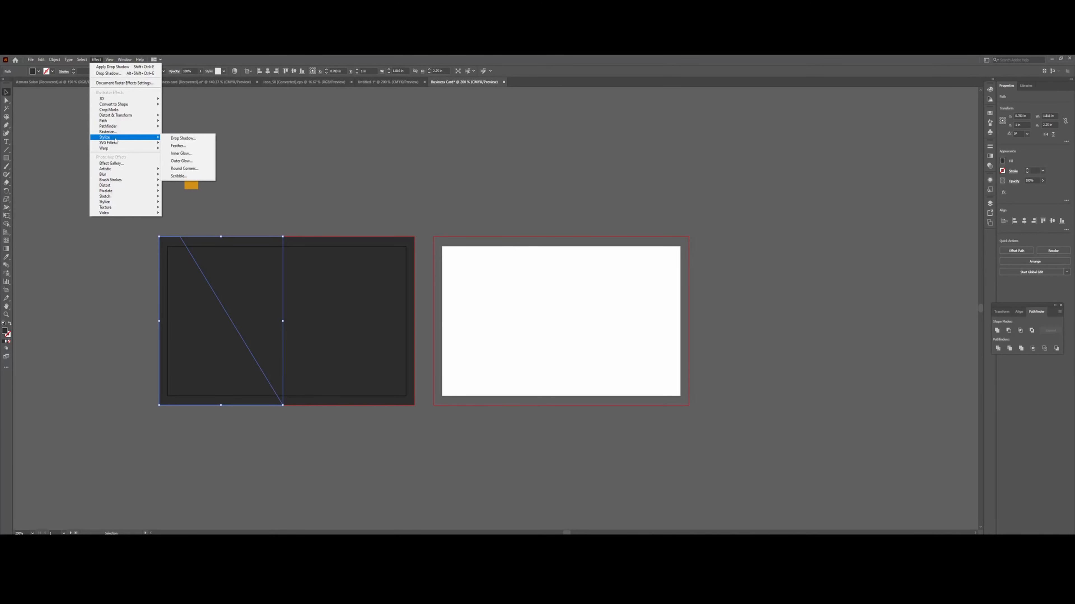
pyautogui.click(183, 139)
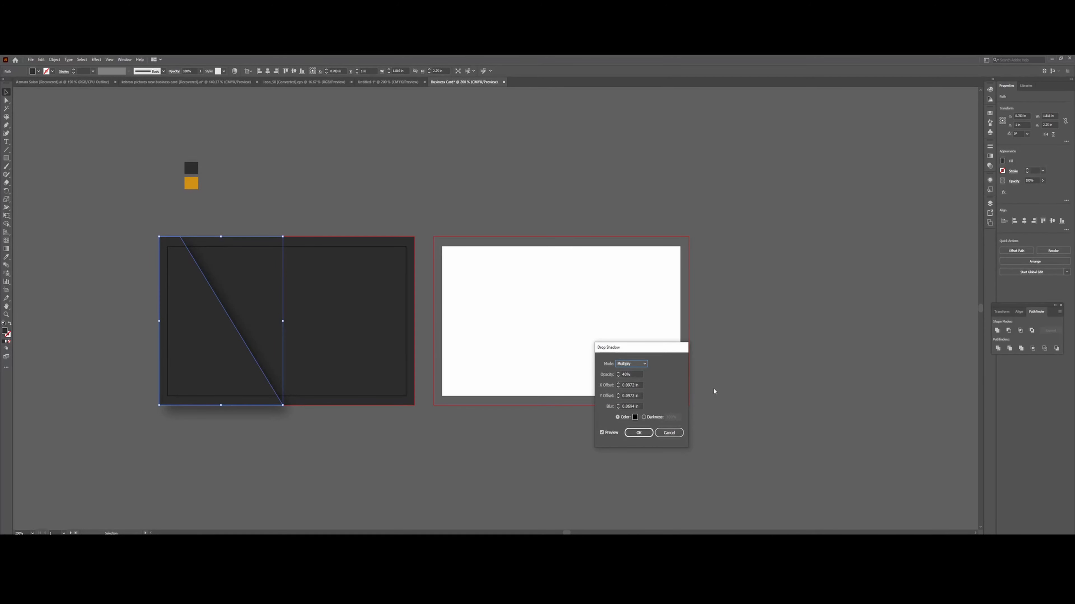
pyautogui.click(644, 365)
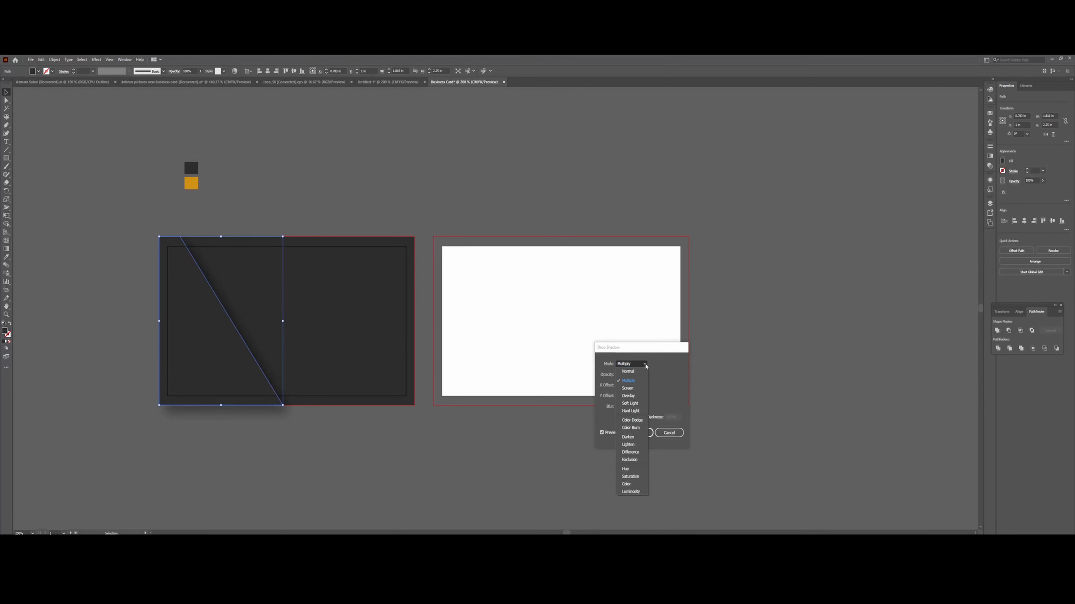
pyautogui.click(645, 365)
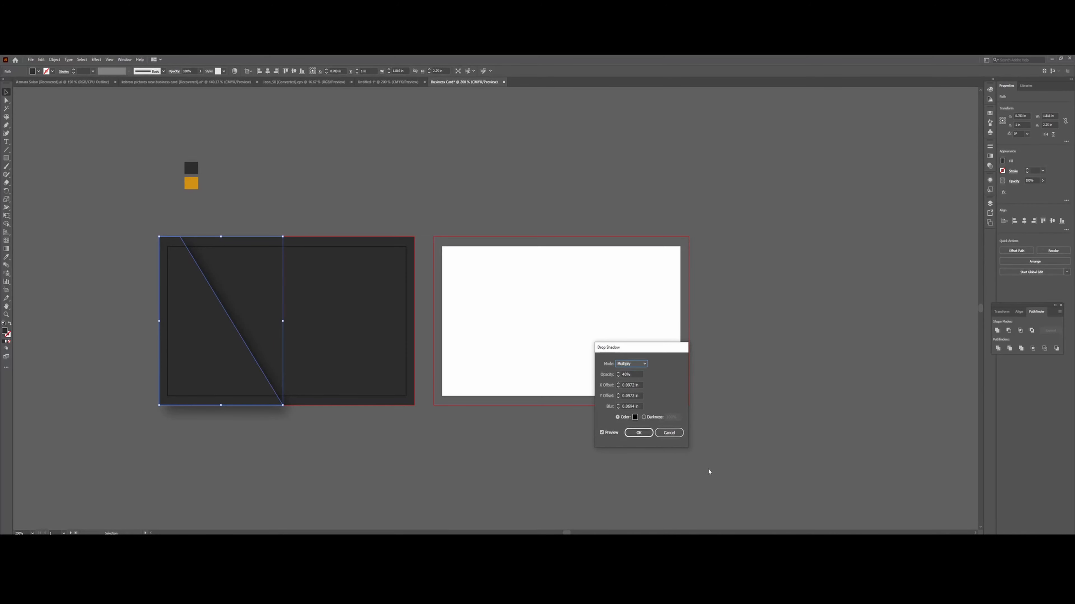
pyautogui.click(638, 433)
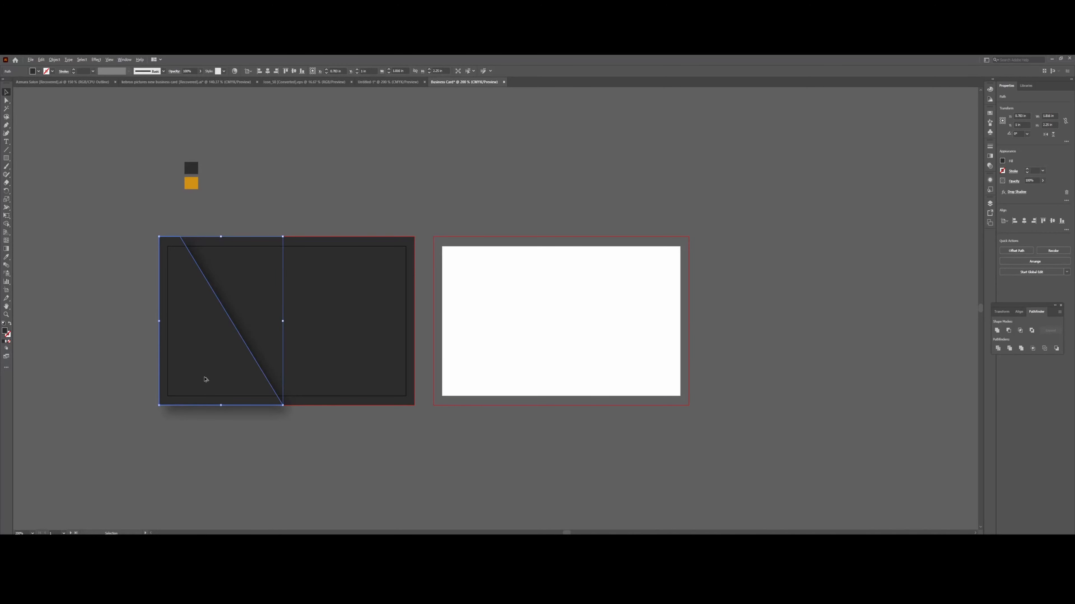
# Alt-drag a copy of the shadowed piece and bring it to the front.
pyautogui.moveTo(205, 380); pyautogui.dragTo(166, 376)
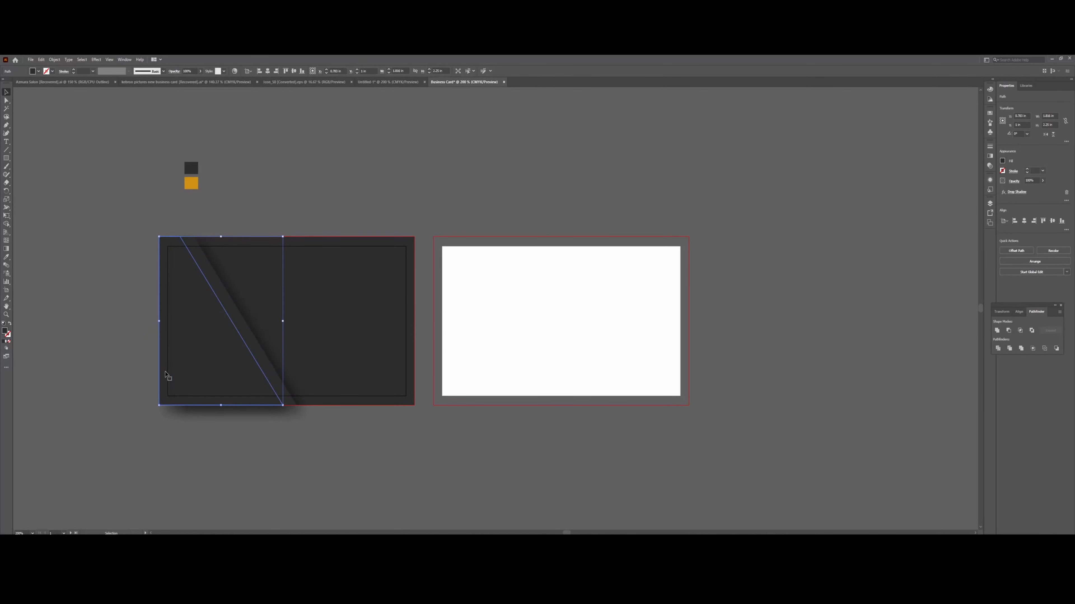
pyautogui.rightClick(166, 376)
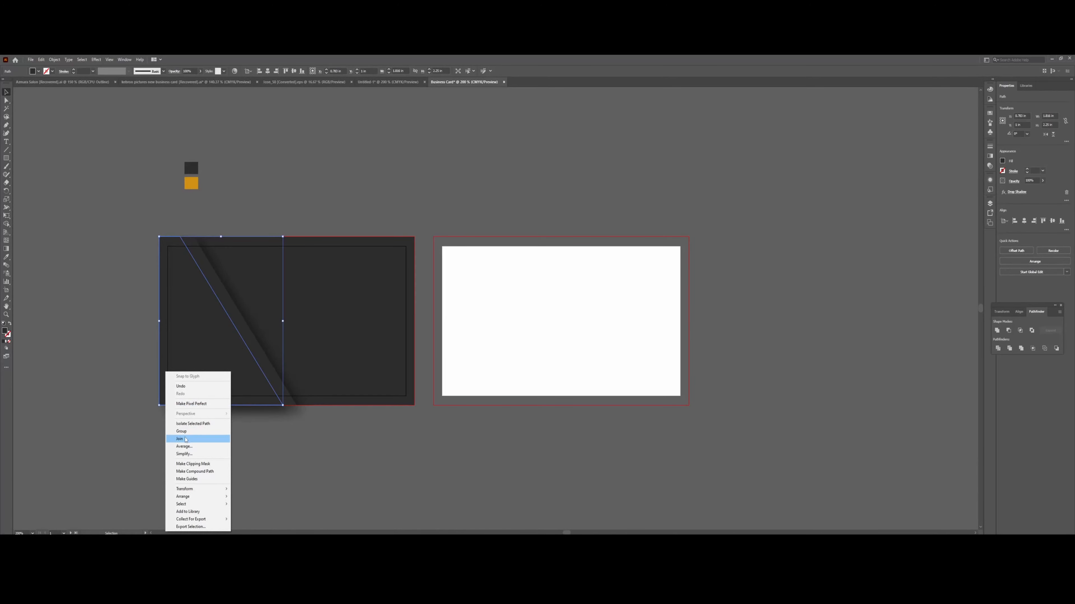
pyautogui.moveTo(188, 490)
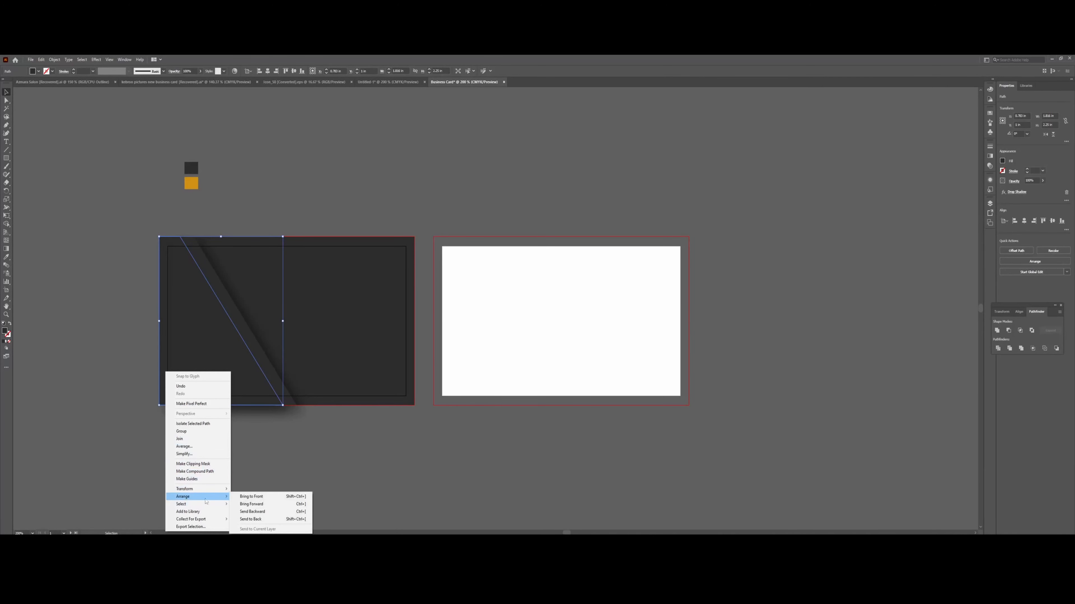
pyautogui.click(247, 498)
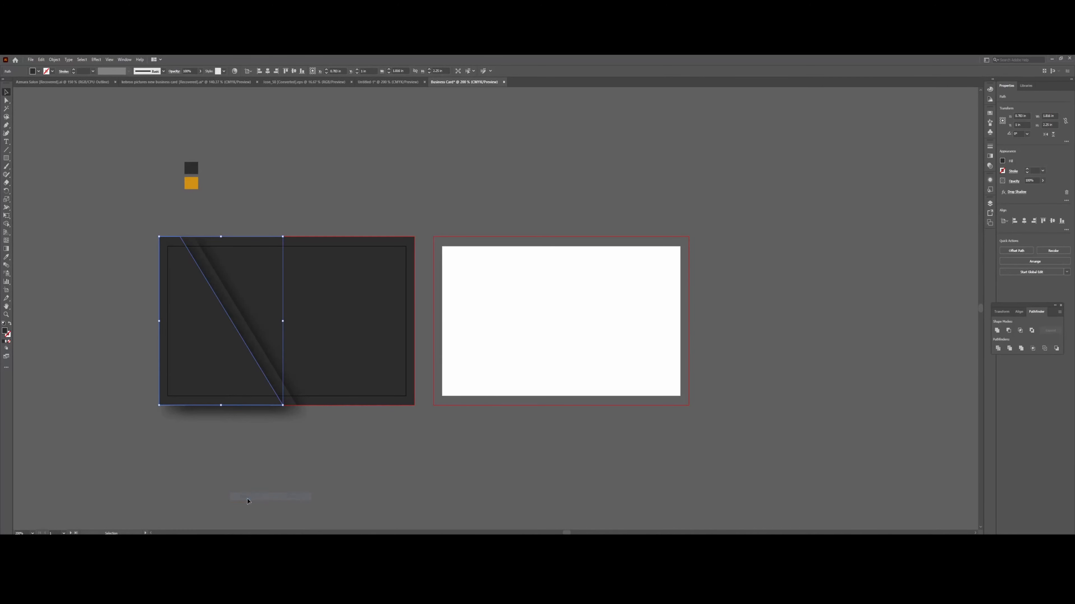
pyautogui.click(96, 312)
# Nudge the diagonal shape slightly to the right with drag and arrow keys, then deselect.
pyautogui.click(236, 316)
pyautogui.press('Right')
pyautogui.press('Right')
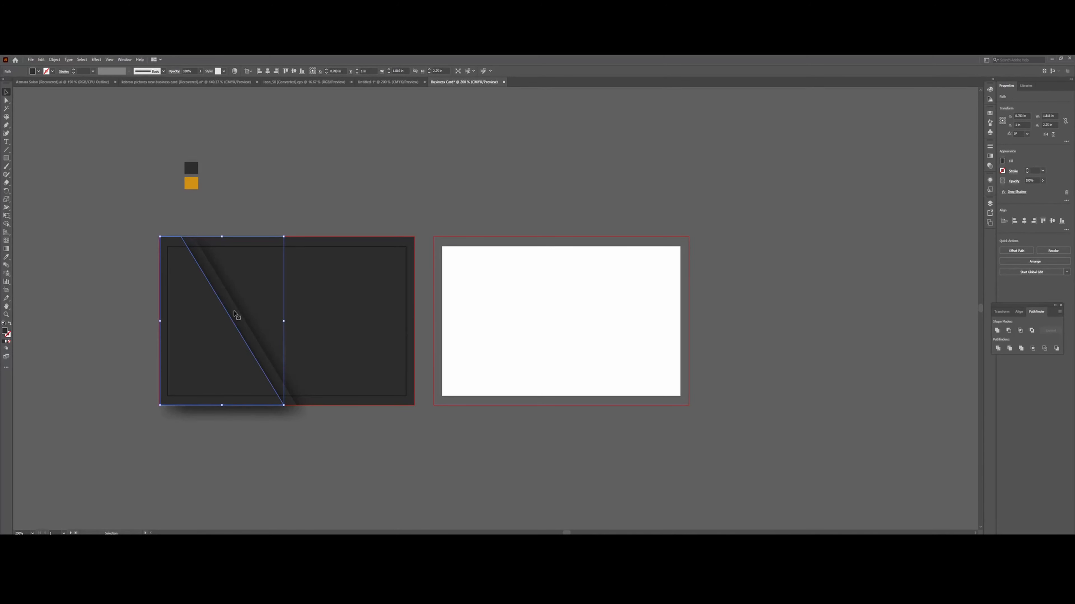
pyautogui.press('Left')
pyautogui.press('Left')
pyautogui.hotkey('shift', 'Left')
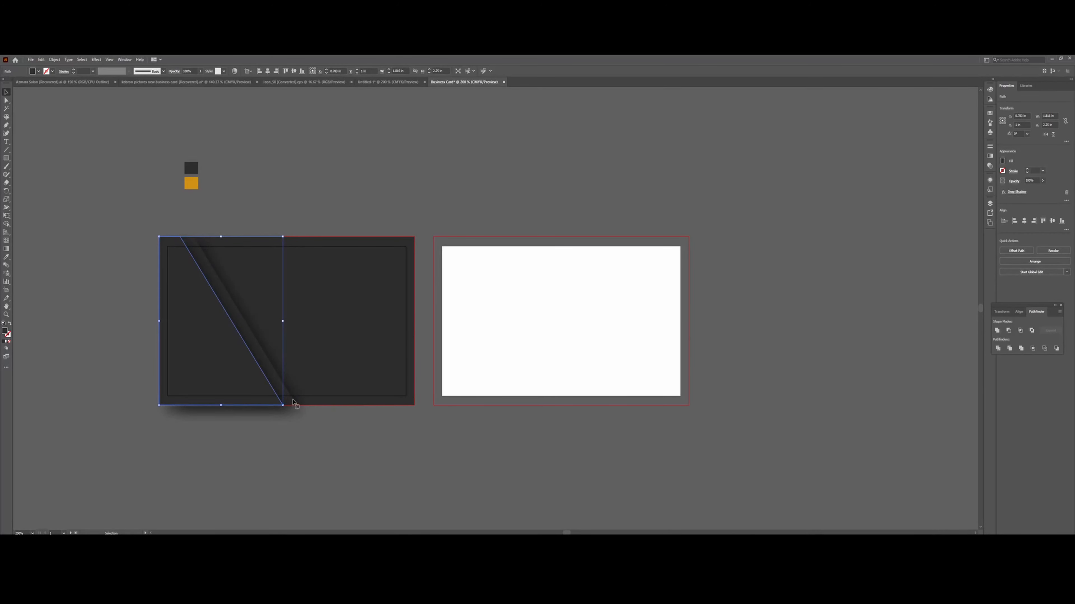
pyautogui.click(319, 439)
pyautogui.moveTo(285, 392); pyautogui.dragTo(295, 393)
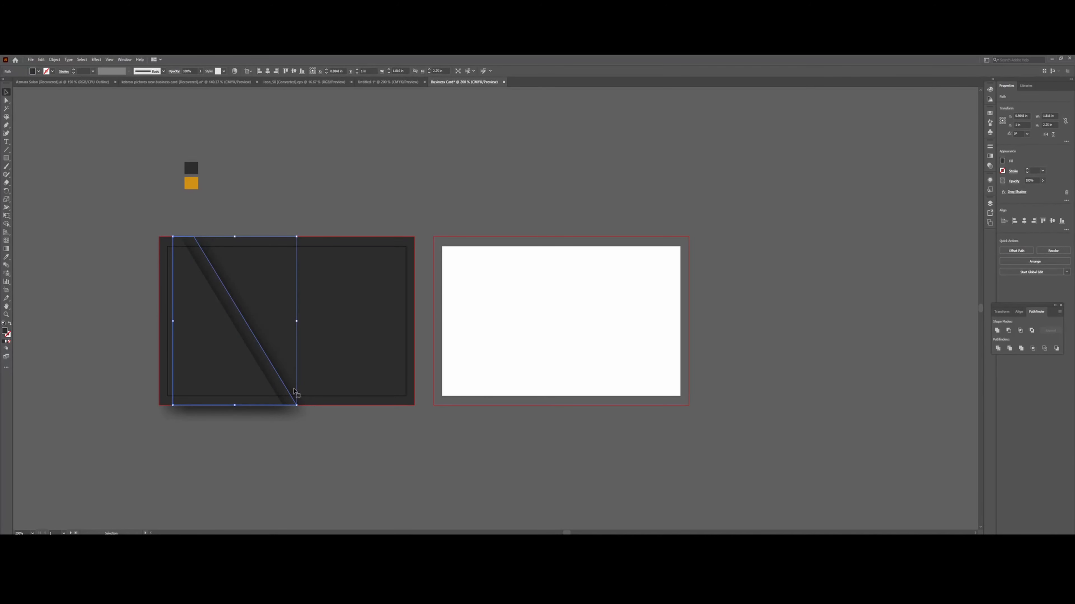
pyautogui.press('Right')
pyautogui.press('Right')
pyautogui.press('Right')
pyautogui.press('Right')
pyautogui.press('Right')
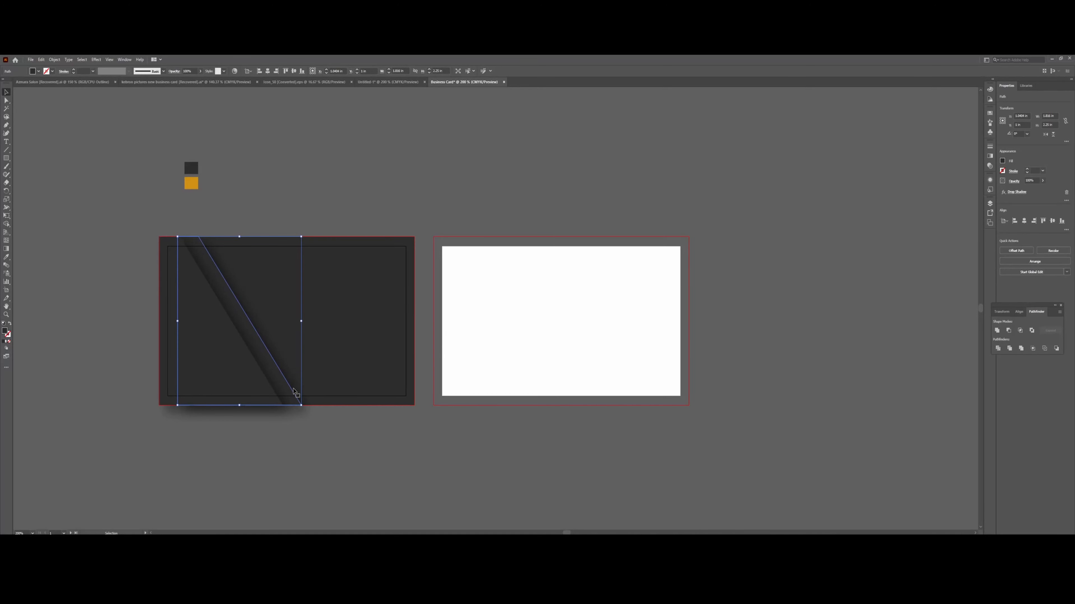
pyautogui.click(91, 182)
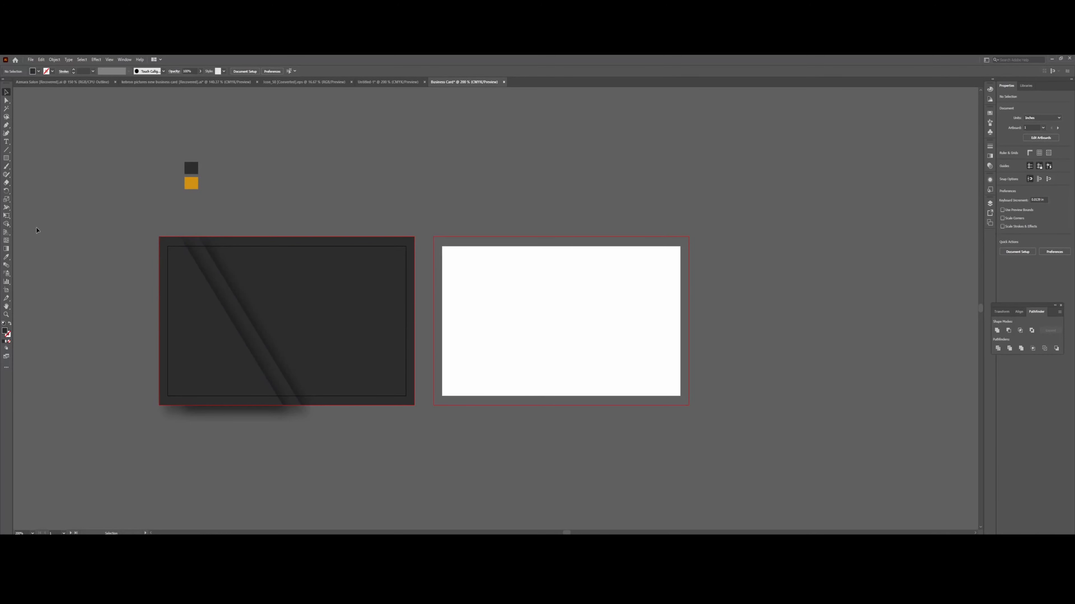
# Pen a four-corner band from the card's left edge to the diagonal stripe, then select it.
pyautogui.click(6, 125)
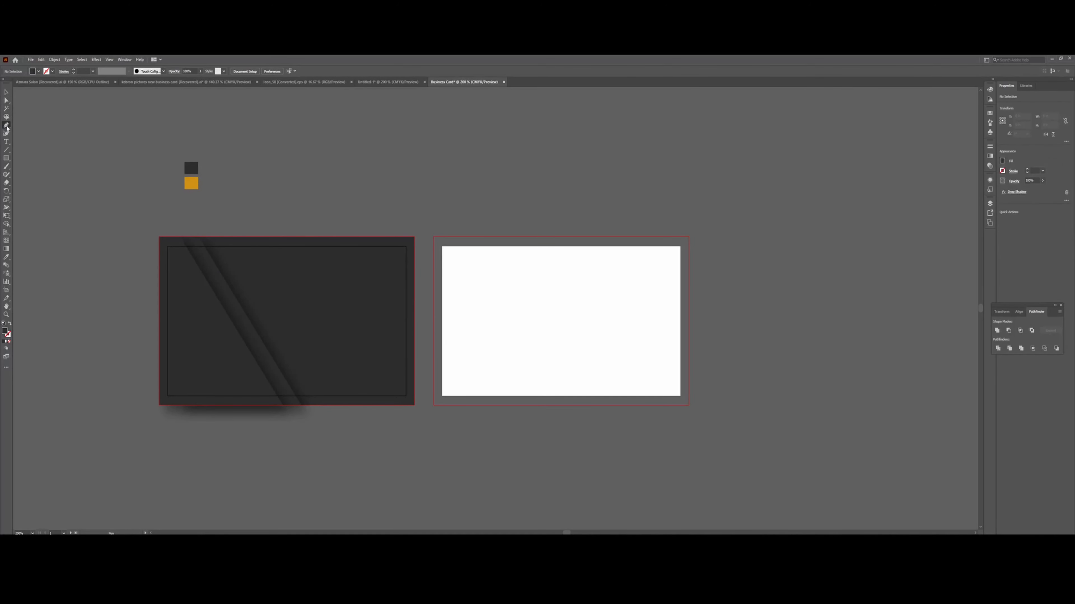
pyautogui.click(160, 298)
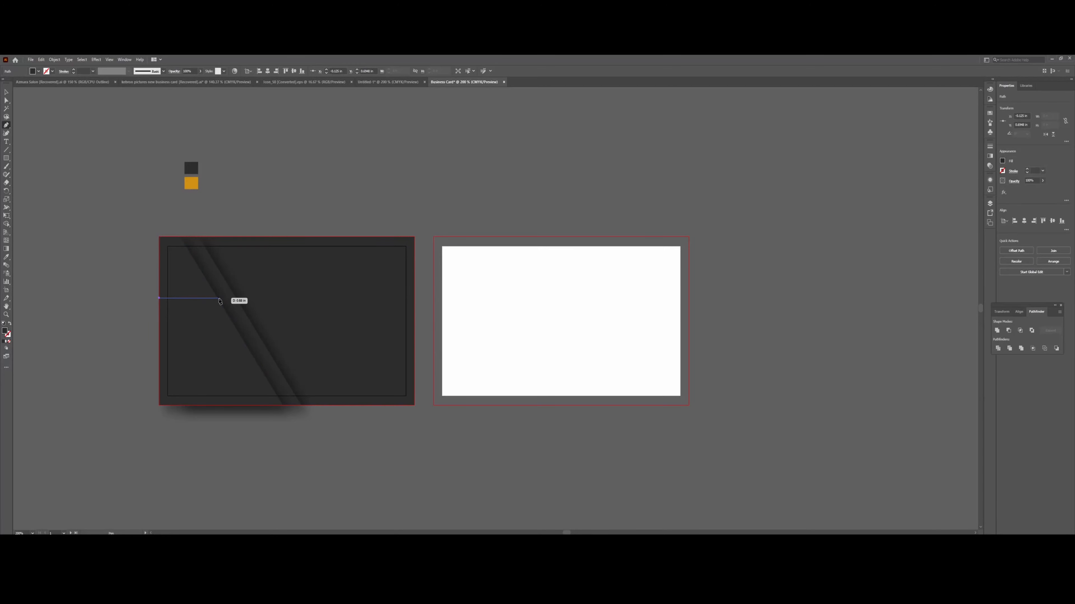
pyautogui.click(218, 298)
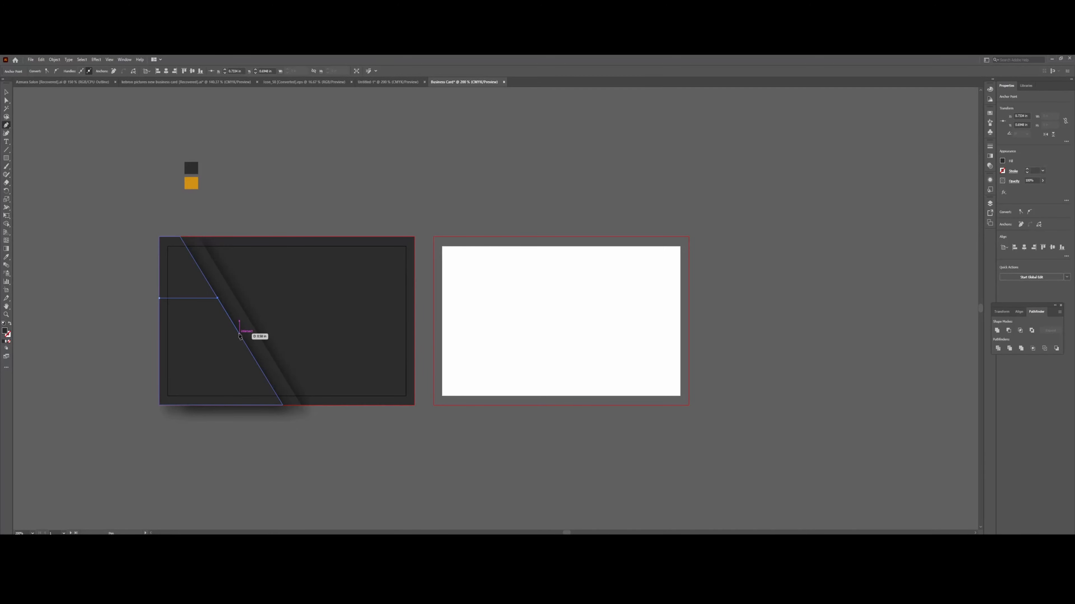
pyautogui.click(239, 335)
pyautogui.click(159, 334)
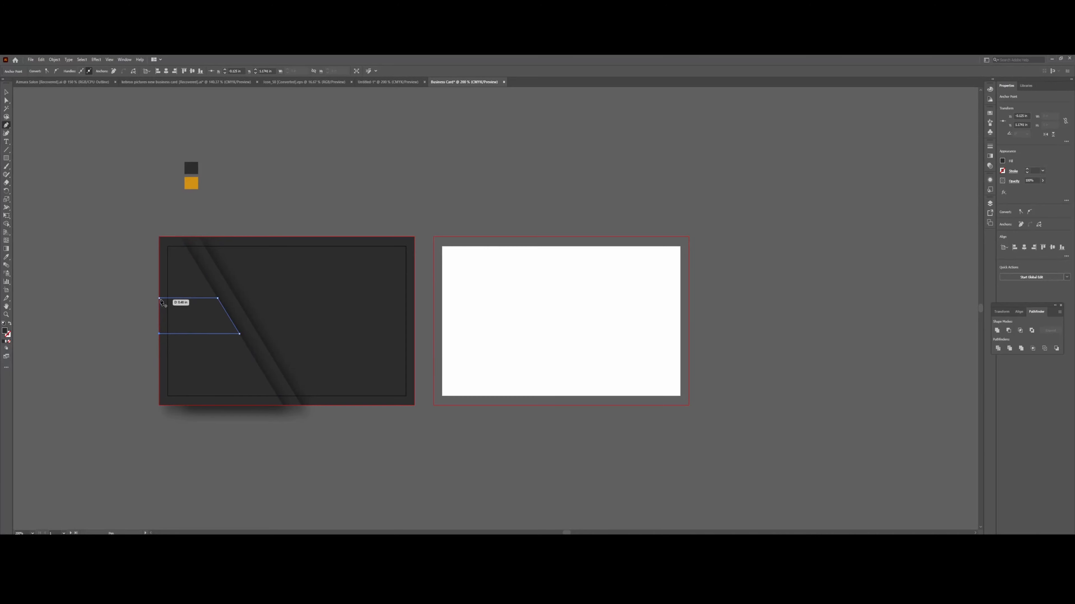
pyautogui.click(159, 299)
pyautogui.click(6, 93)
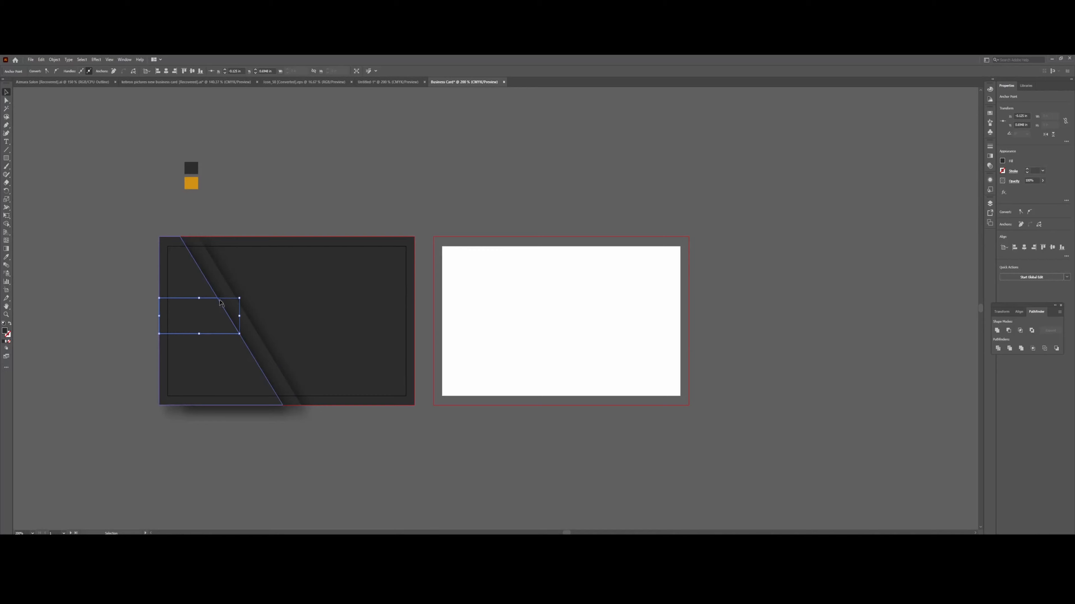
pyautogui.click(194, 321)
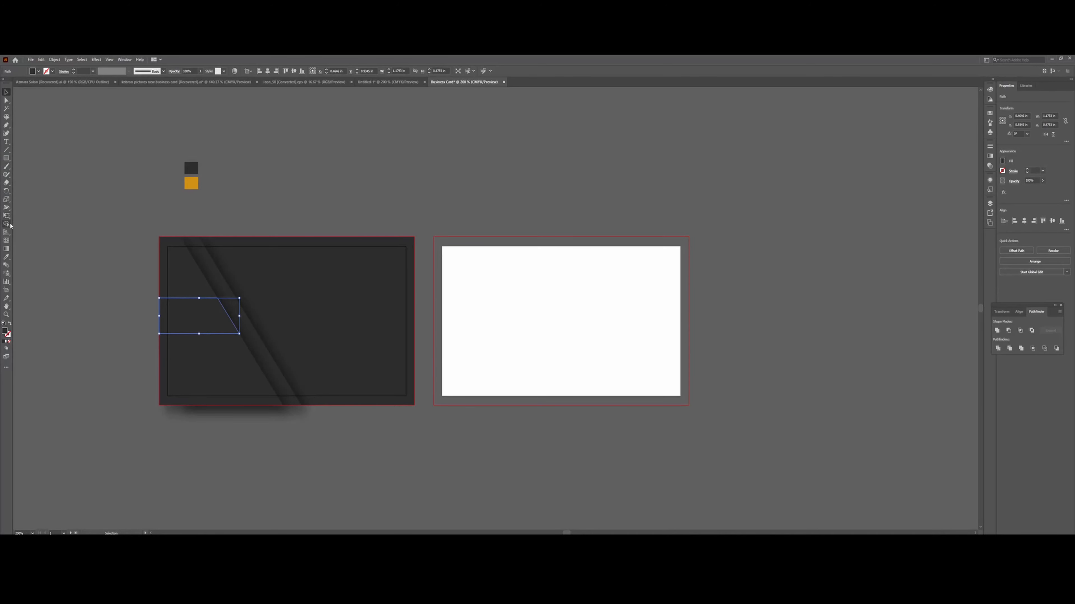
# Eyedrop the orange swatch onto the band and shift its two right anchors slightly right.
pyautogui.click(7, 257)
pyautogui.click(191, 182)
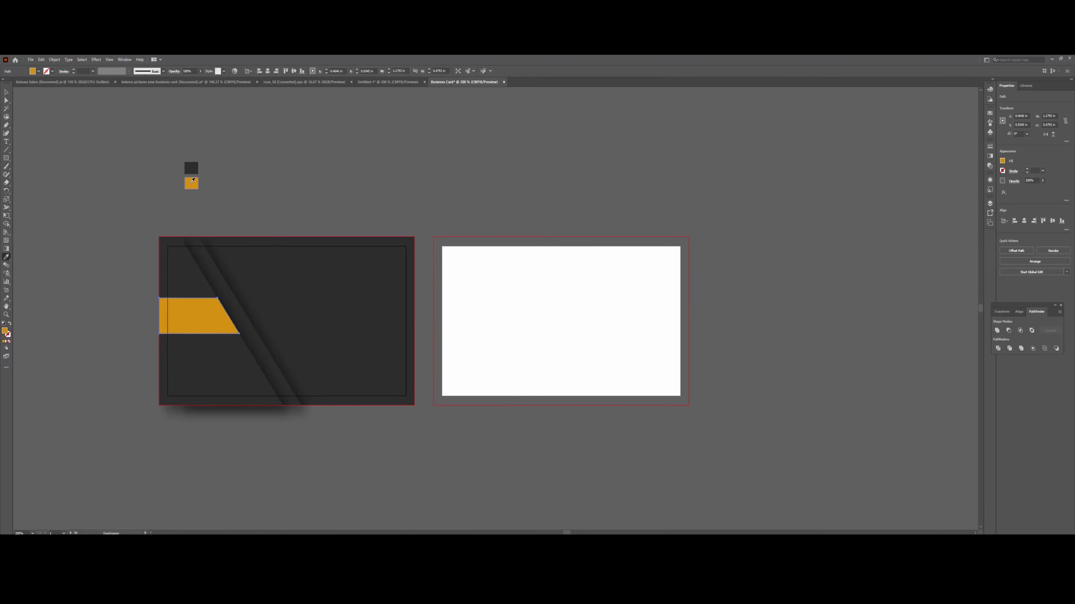
pyautogui.click(6, 100)
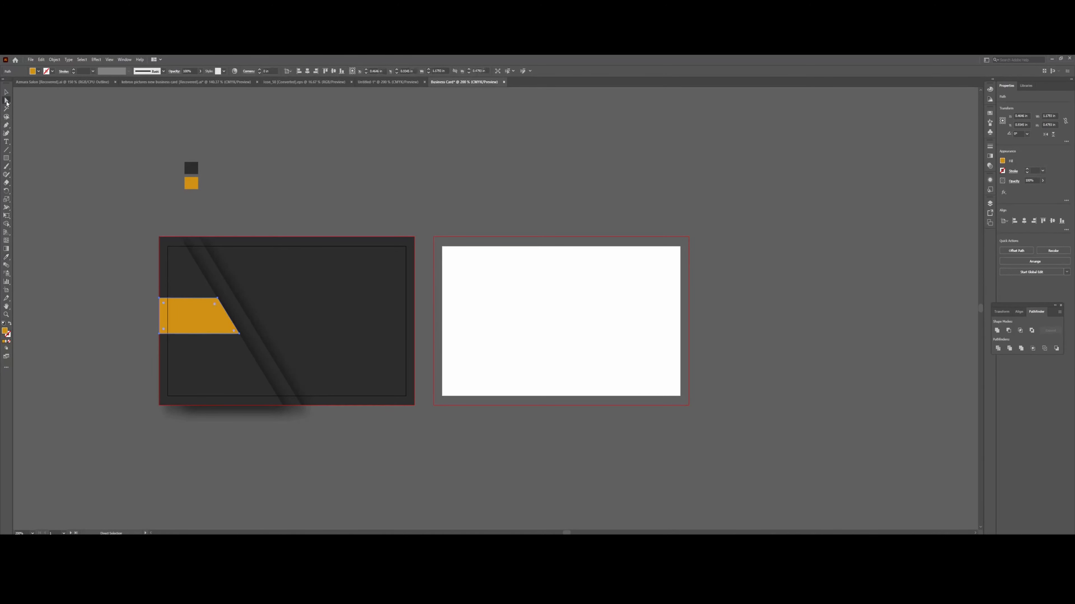
pyautogui.click(219, 302)
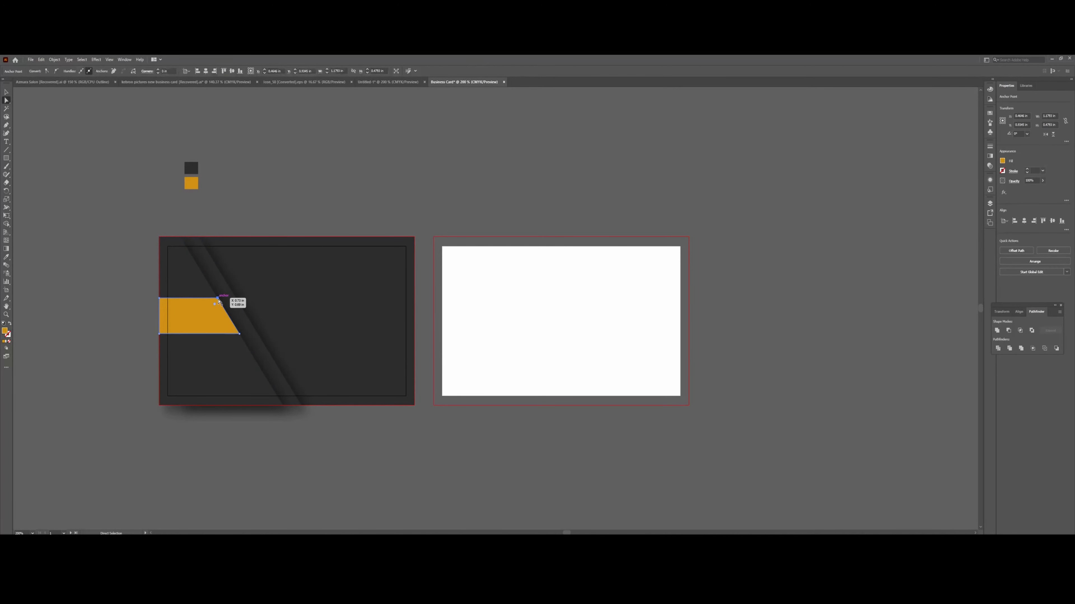
pyautogui.keyDown('shift'); pyautogui.click(239, 334); pyautogui.keyUp('shift')
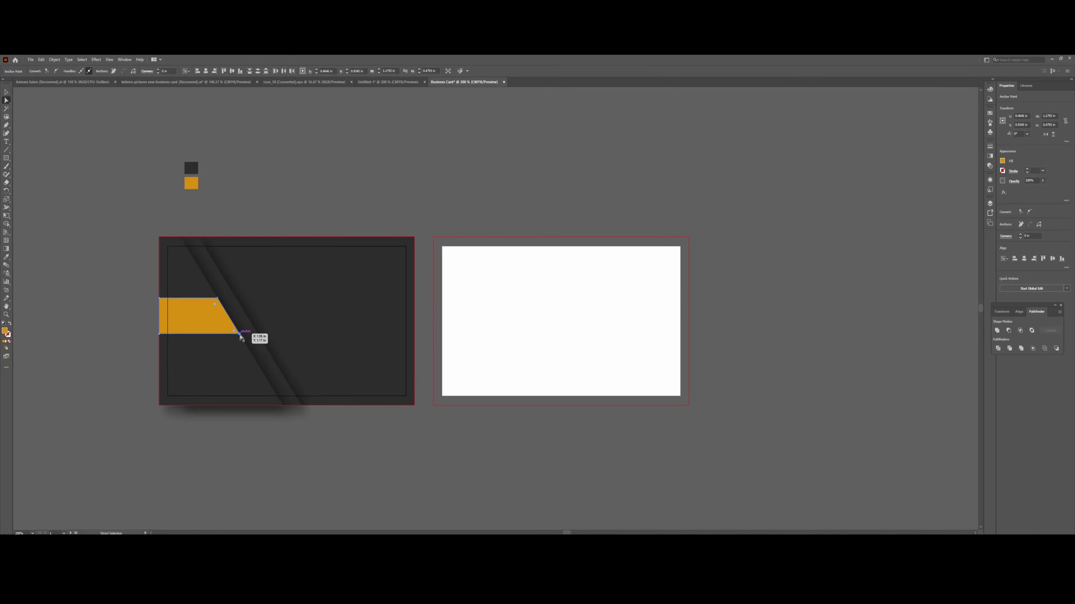
pyautogui.moveTo(240, 335); pyautogui.dragTo(242, 336)
pyautogui.moveTo(240, 337); pyautogui.dragTo(240, 337)
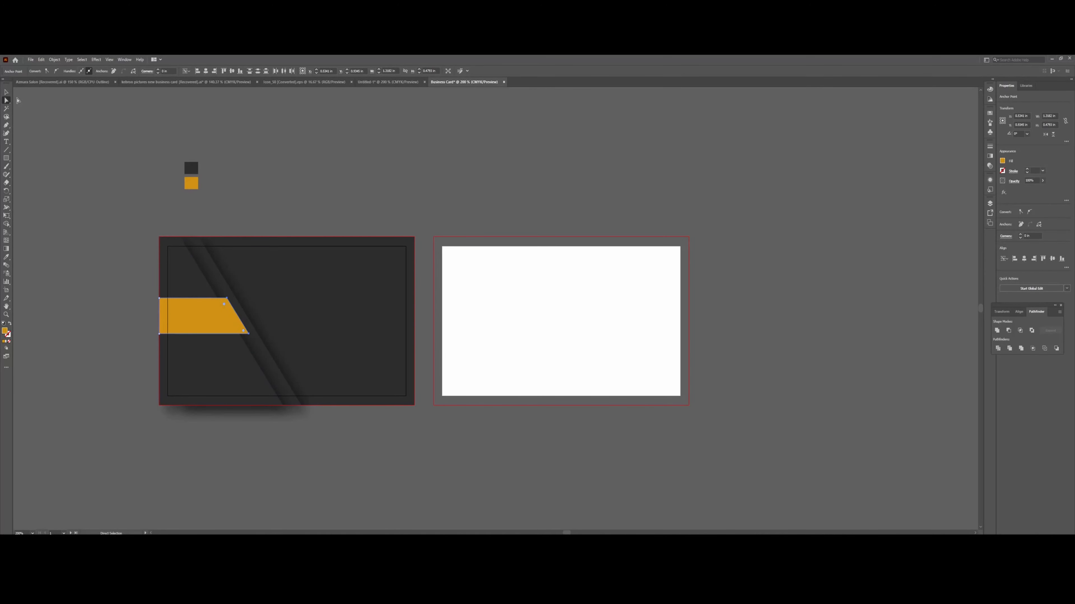
# Select the whole orange band and zoom in on the left card.
pyautogui.click(7, 94)
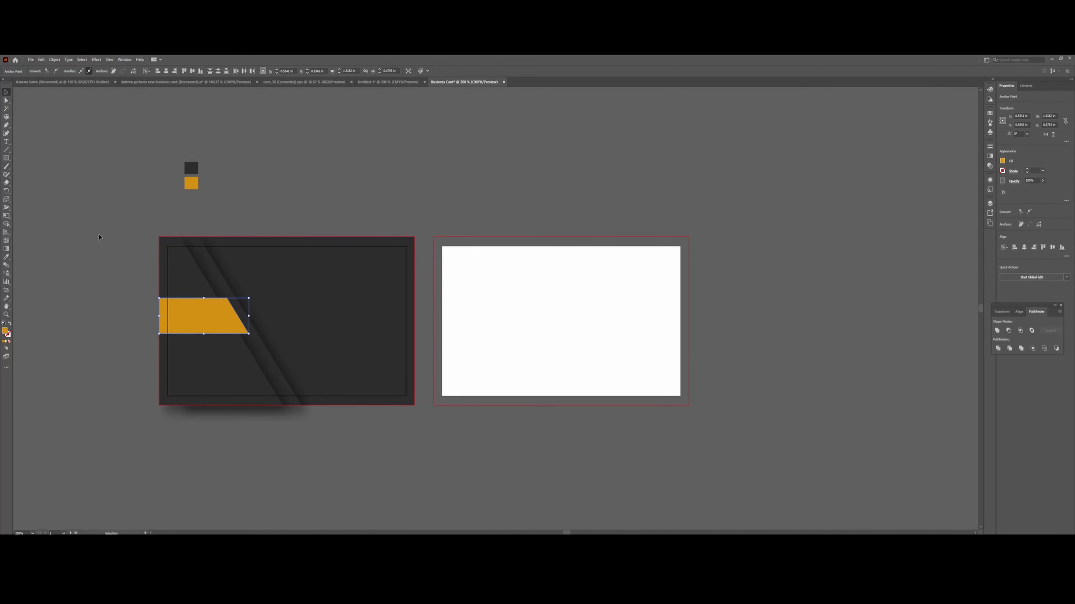
pyautogui.press('a')
pyautogui.hotkey('ctrl', '=')
pyautogui.hotkey('ctrl', '=')
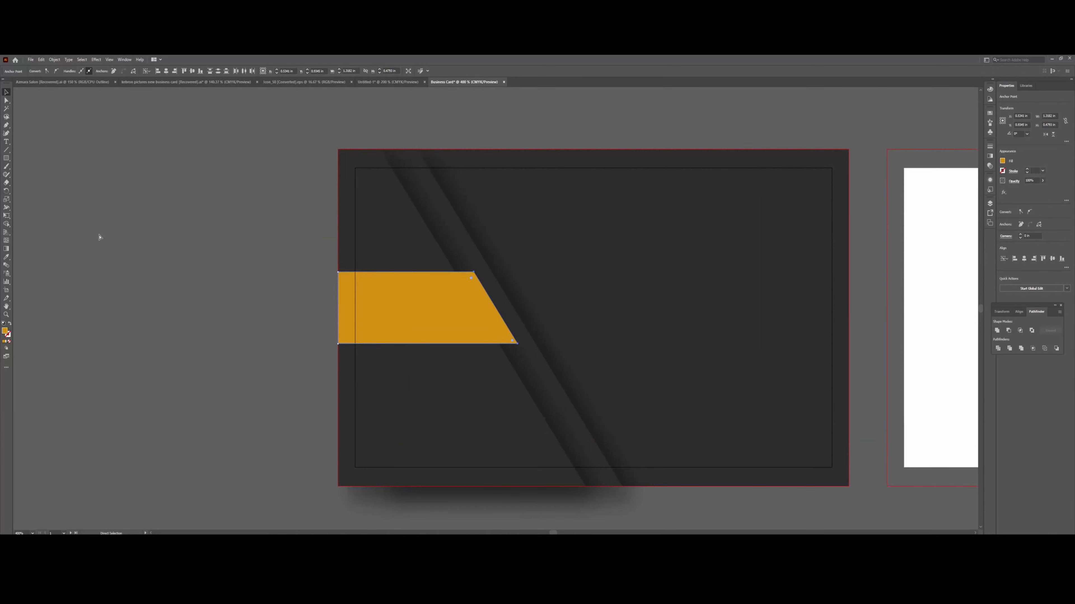
# Zoom in on the band's right end and draw a triangular fold beneath its slanted corner.
pyautogui.press('v')
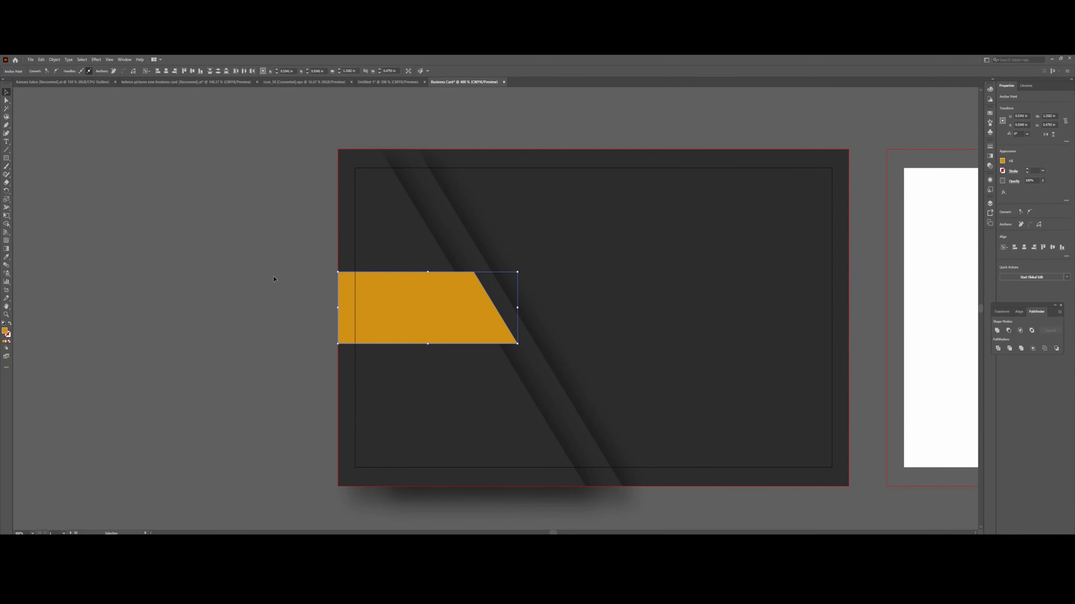
pyautogui.click(6, 125)
pyautogui.hotkey('ctrl', '+')
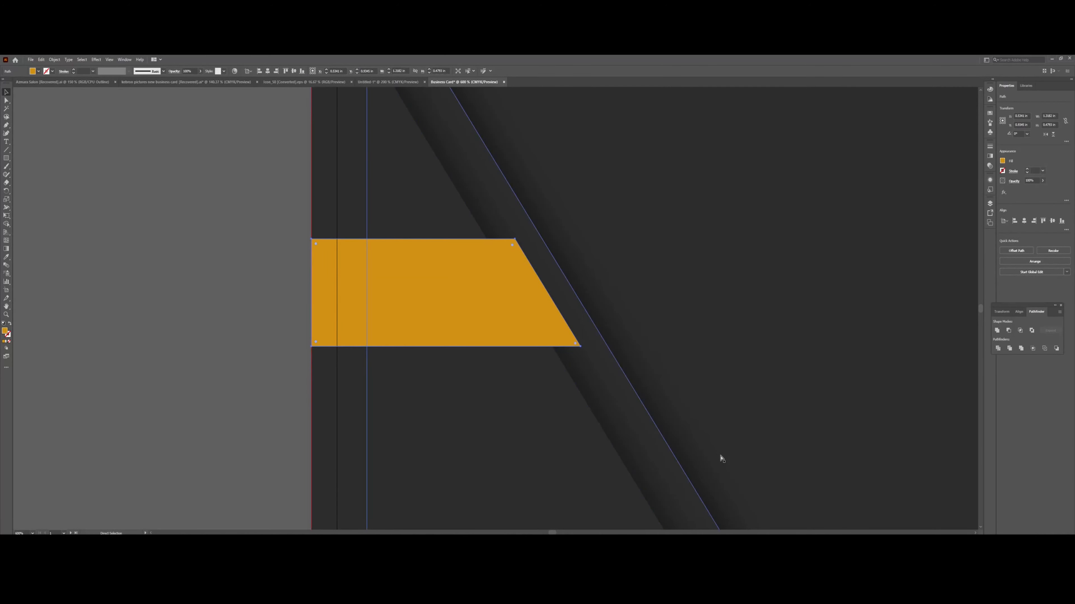
pyautogui.hotkey('ctrl', '+')
pyautogui.hotkey('ctrl', '+')
pyautogui.press('v')
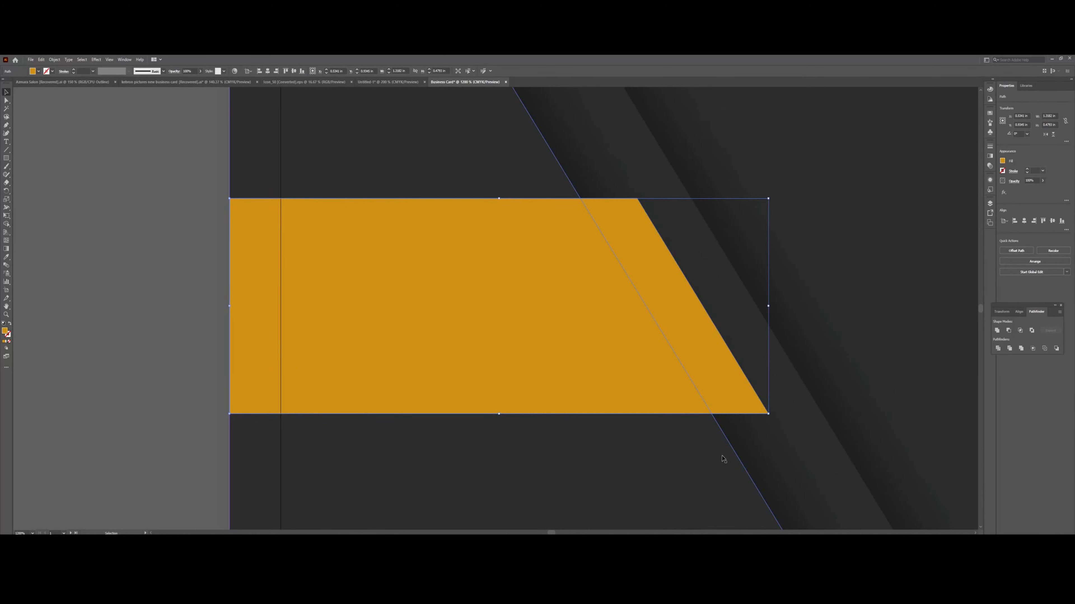
pyautogui.click(7, 127)
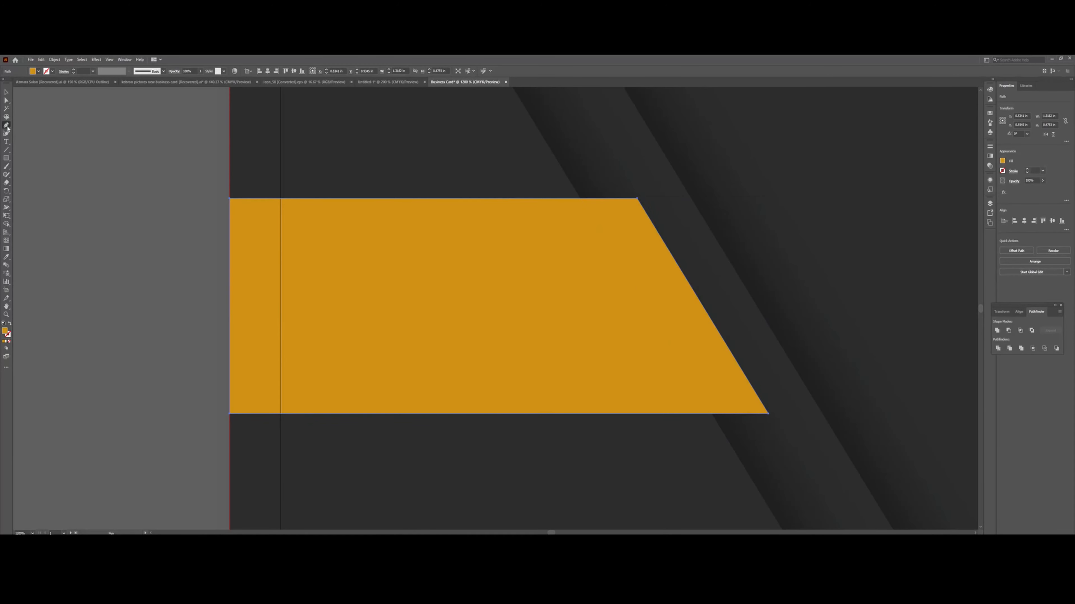
pyautogui.click(768, 414)
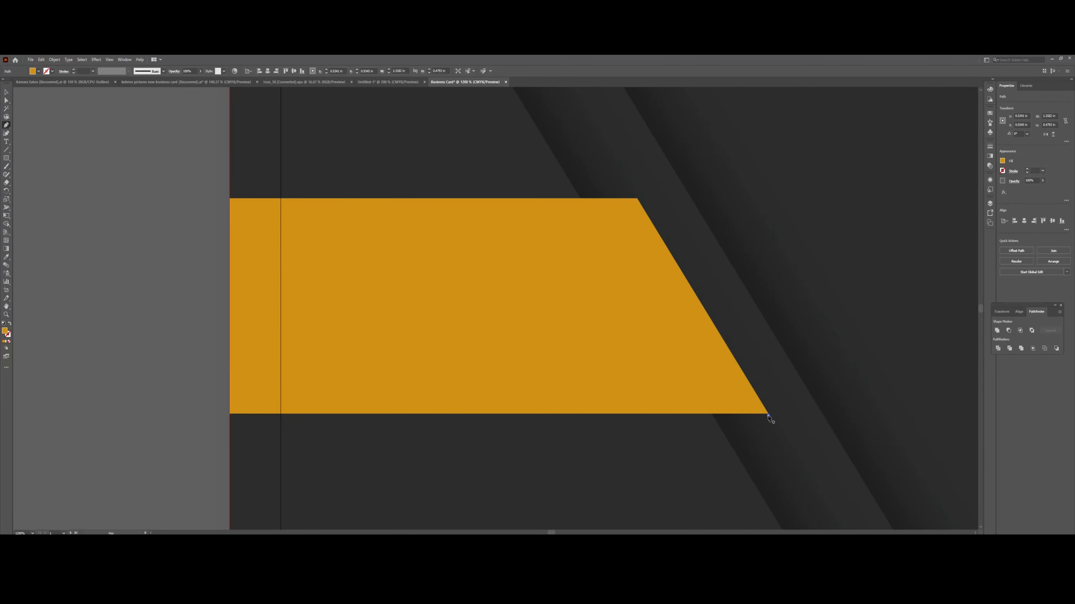
pyautogui.click(761, 494)
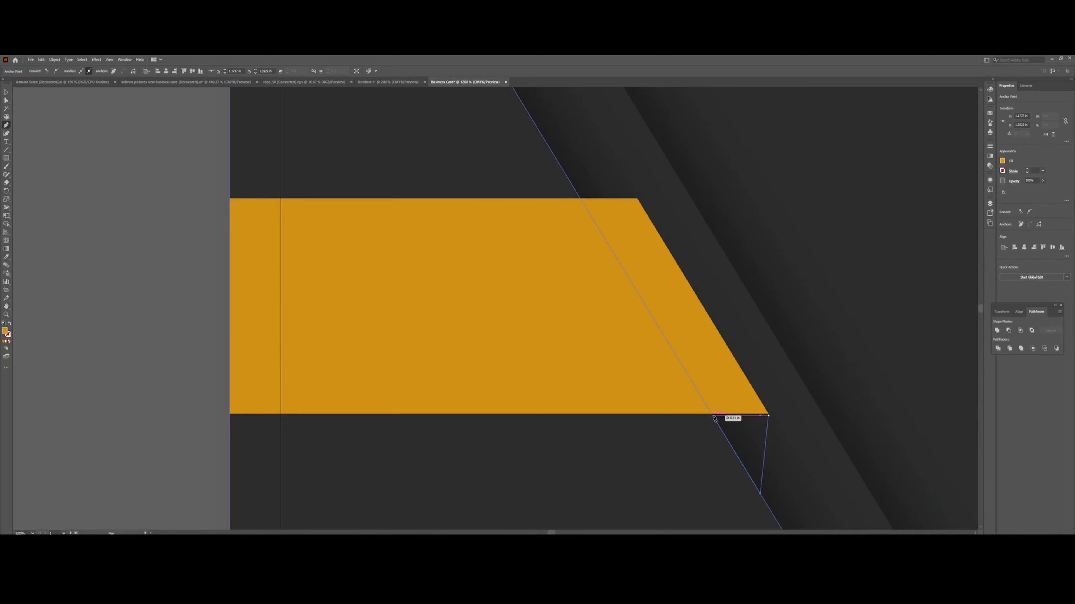
pyautogui.click(712, 415)
pyautogui.click(769, 416)
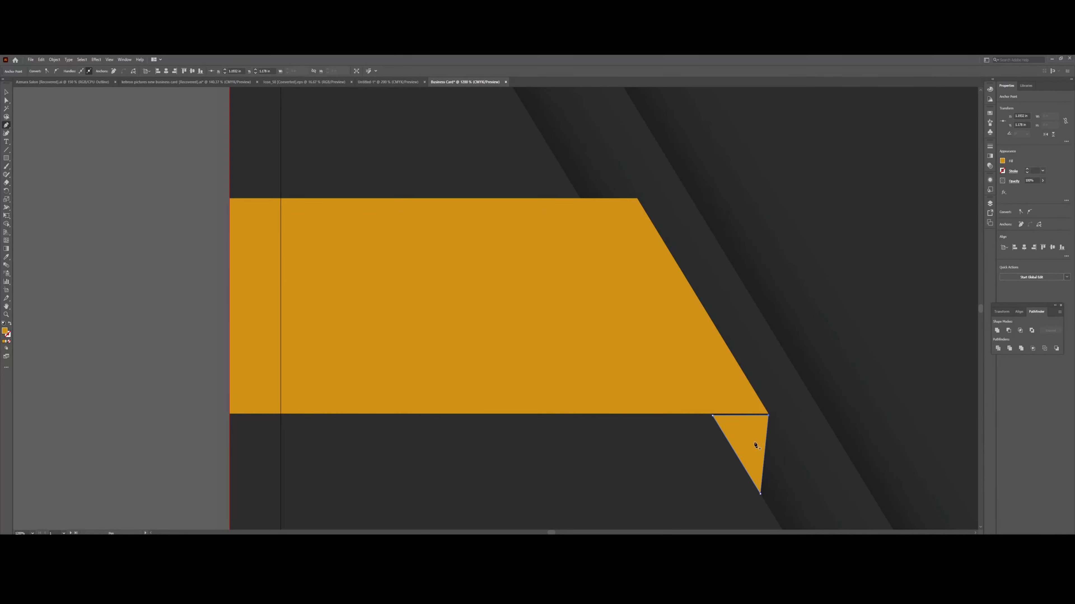
# Align the fold's top edge with the band and fill it darker brown #8E5E09.
pyautogui.click(6, 92)
pyautogui.moveTo(741, 418); pyautogui.dragTo(741, 414)
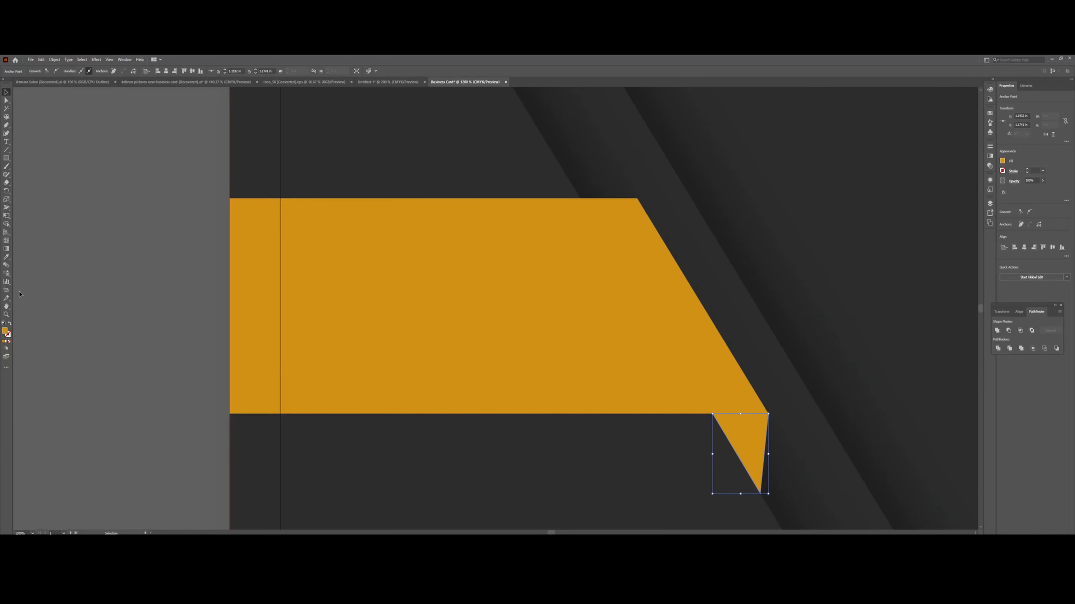
pyautogui.click(8, 333)
pyautogui.doubleClick(6, 332)
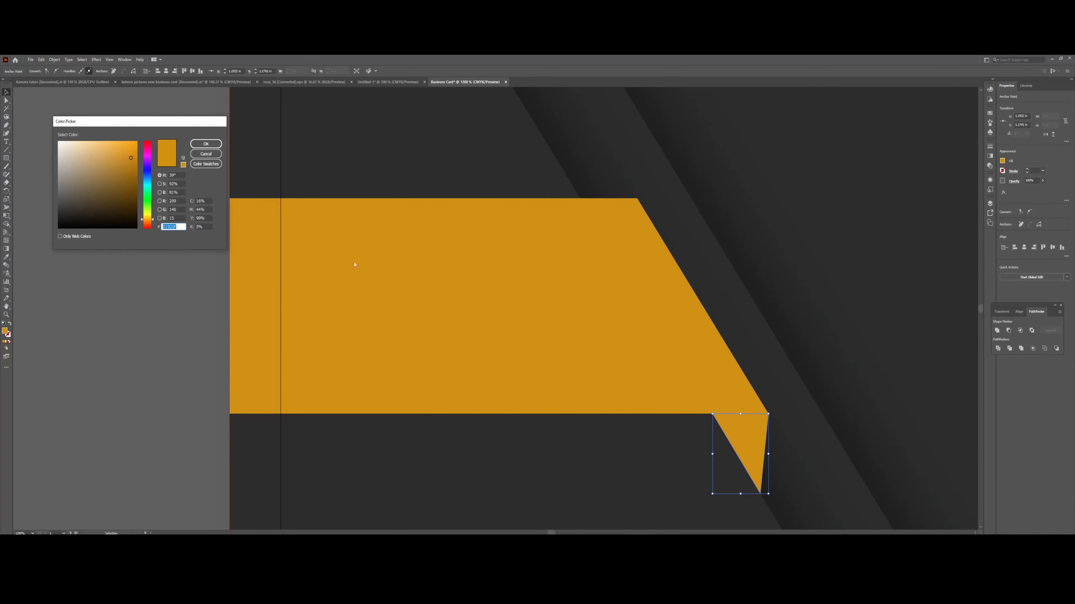
pyautogui.moveTo(131, 158); pyautogui.dragTo(132, 179)
pyautogui.click(206, 143)
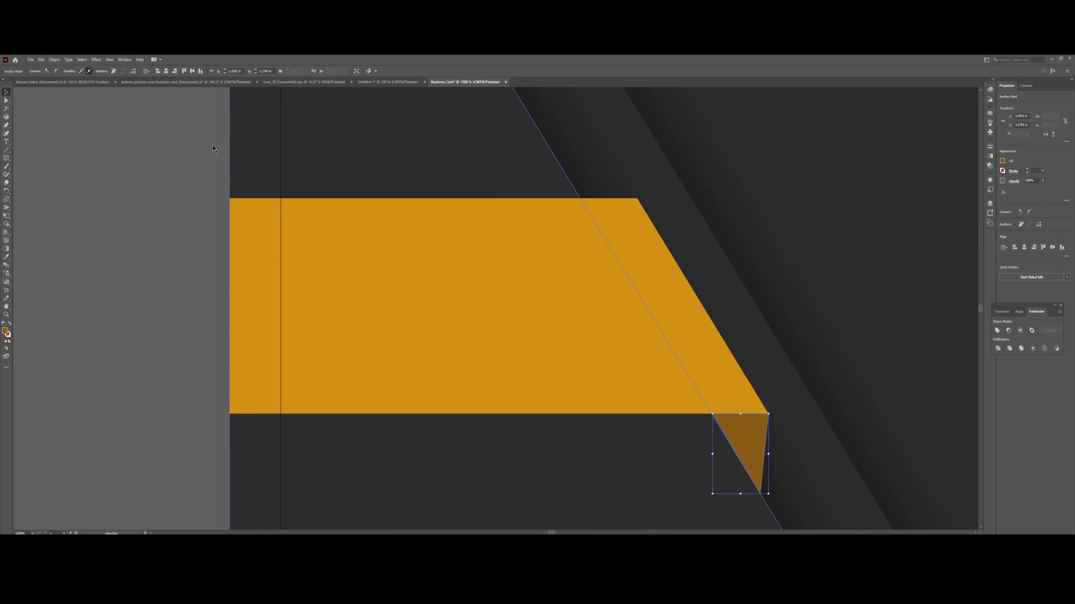
pyautogui.hotkey('ctrl', '-')
pyautogui.hotkey('ctrl', '-')
pyautogui.hotkey('ctrl', '-')
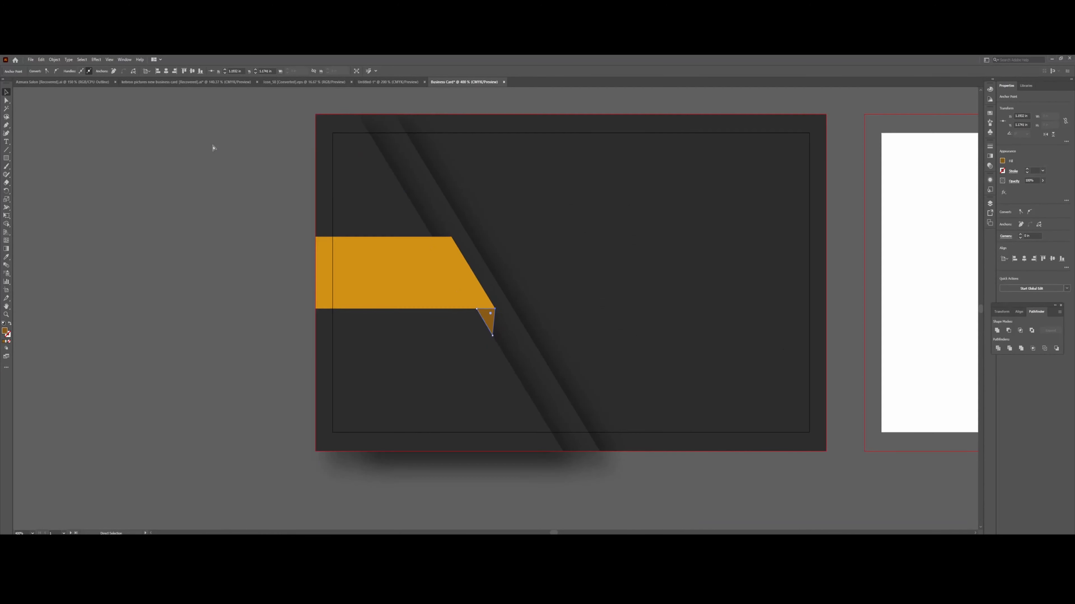
# Apply an Effect > Stylize > Drop Shadow to the orange ribbon with default settings.
pyautogui.click(187, 234)
pyautogui.press('F7')
pyautogui.click(429, 288)
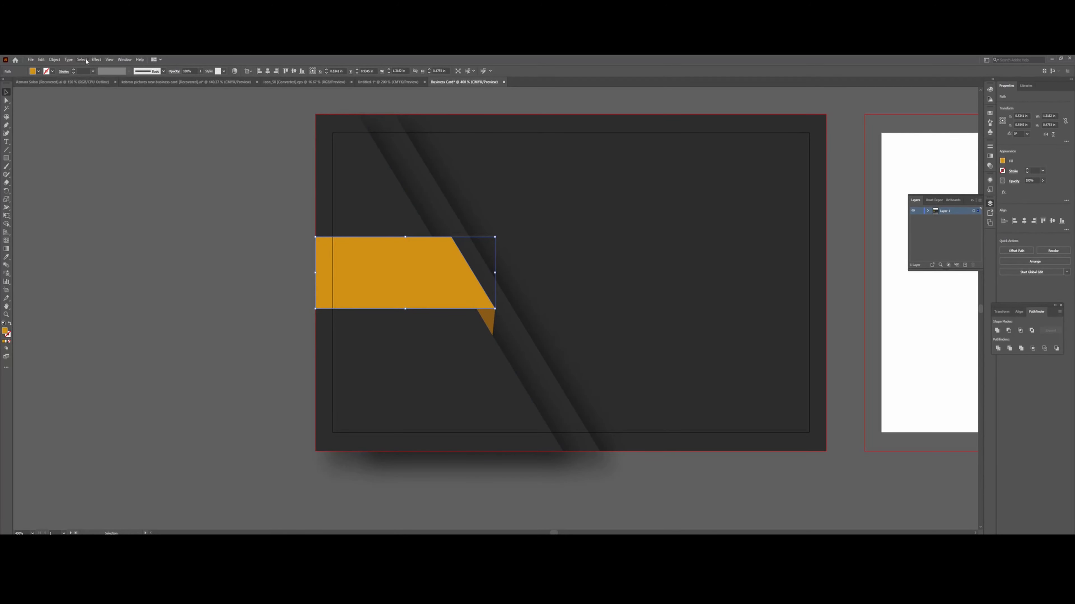
pyautogui.click(96, 59)
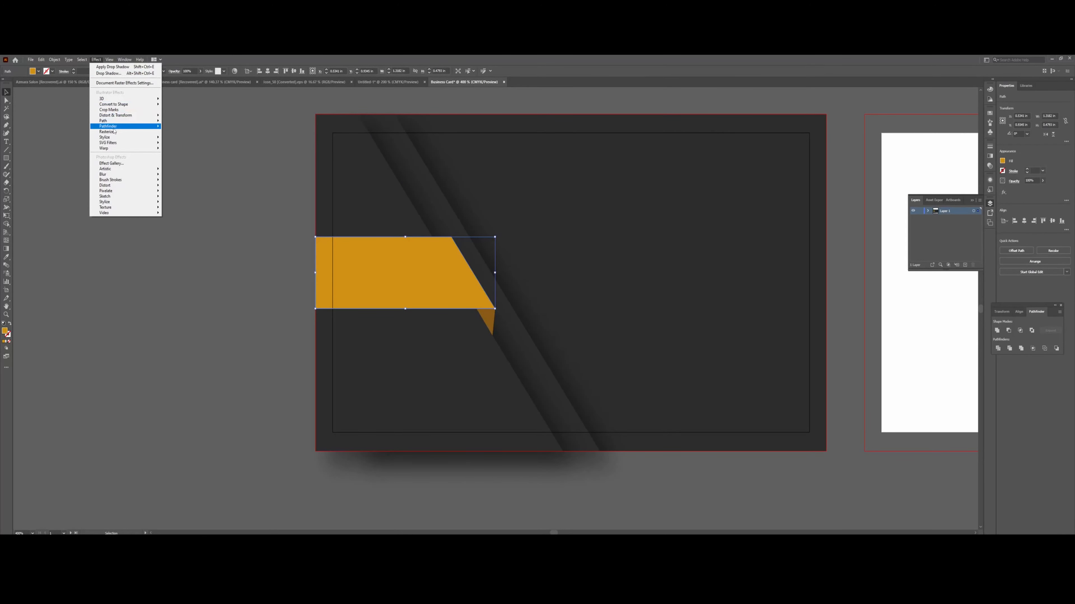
pyautogui.moveTo(140, 137)
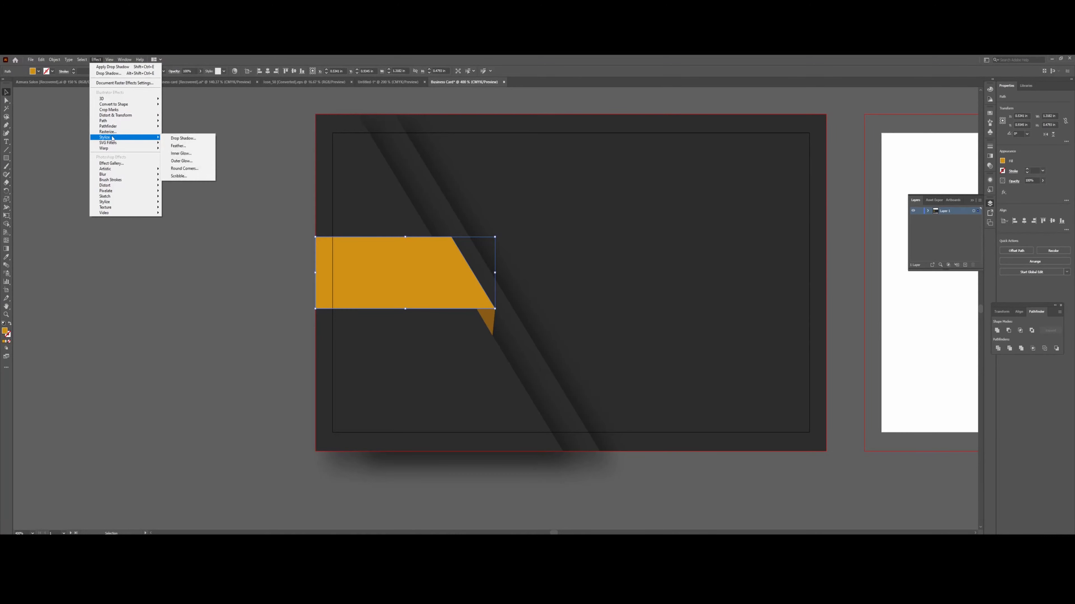
pyautogui.click(204, 139)
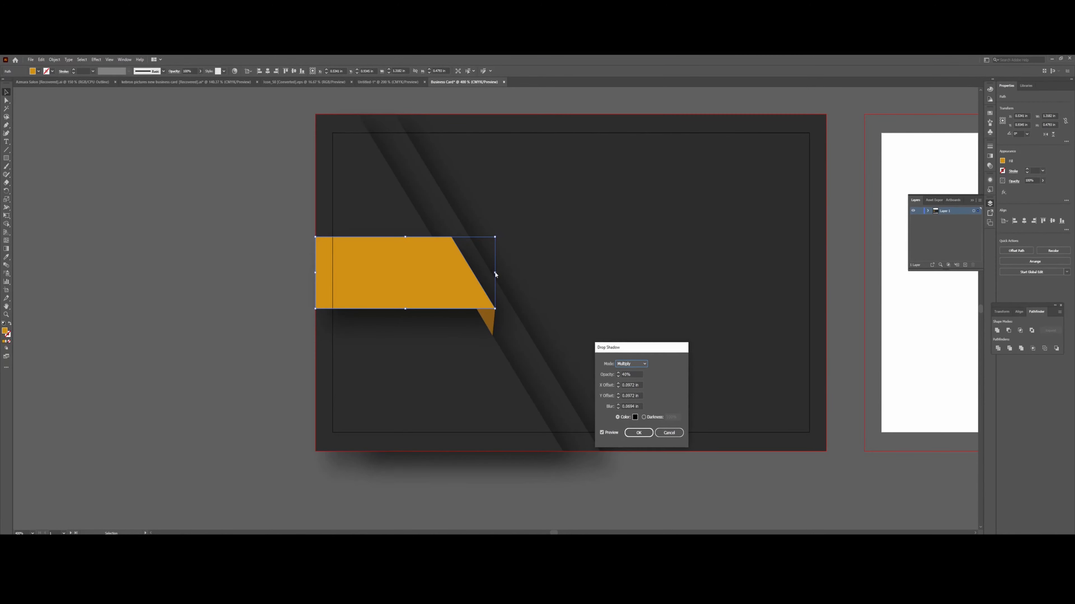
pyautogui.click(644, 432)
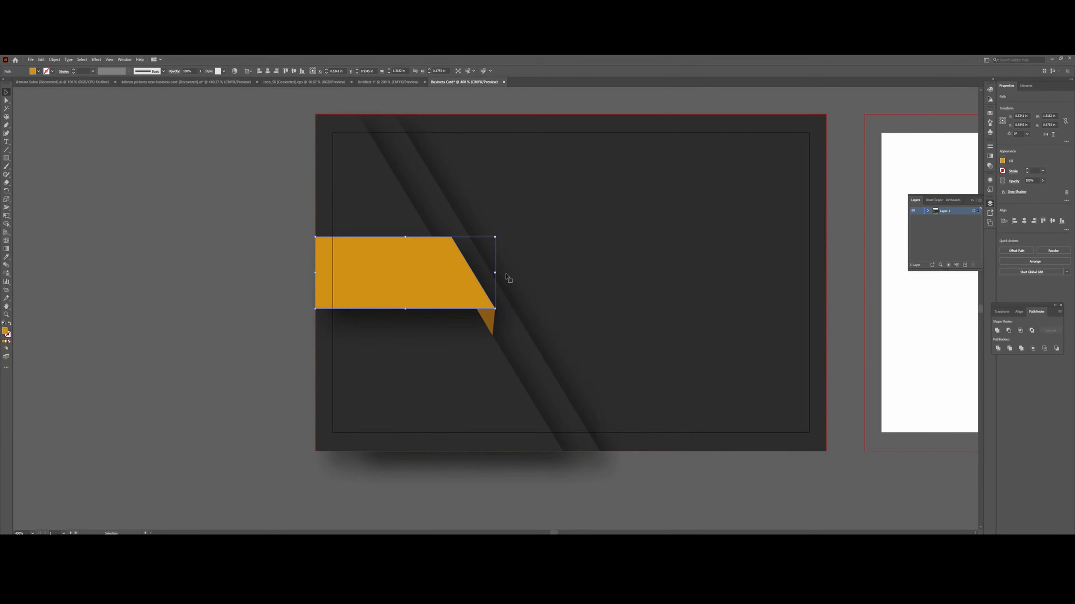
# Nudge the ribbon's right edge slightly, then marquee-select every shape of the dark card.
pyautogui.moveTo(496, 274); pyautogui.dragTo(495, 276)
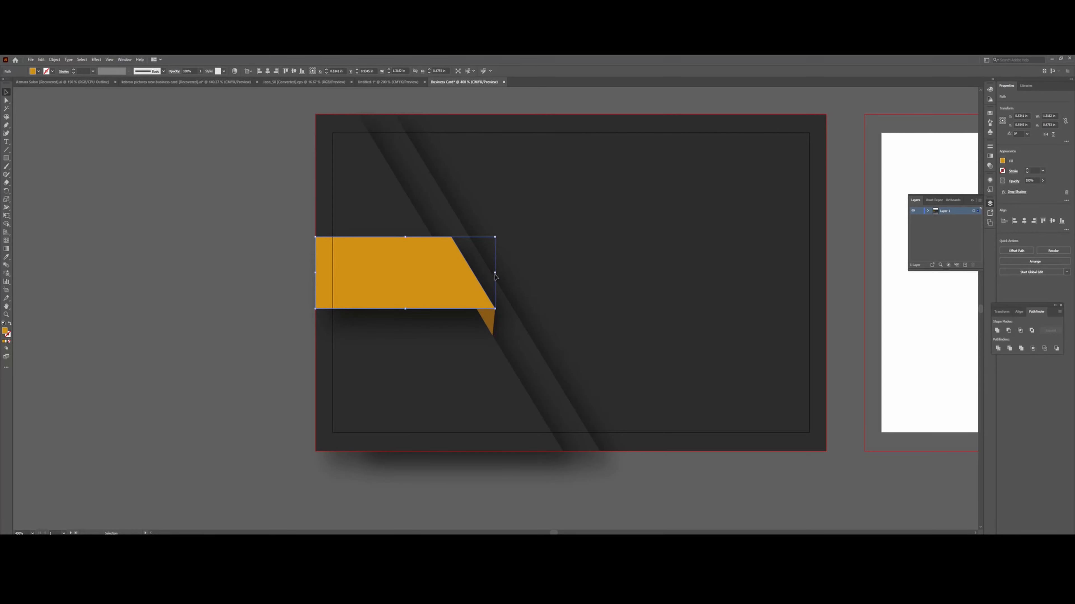
pyautogui.click(239, 390)
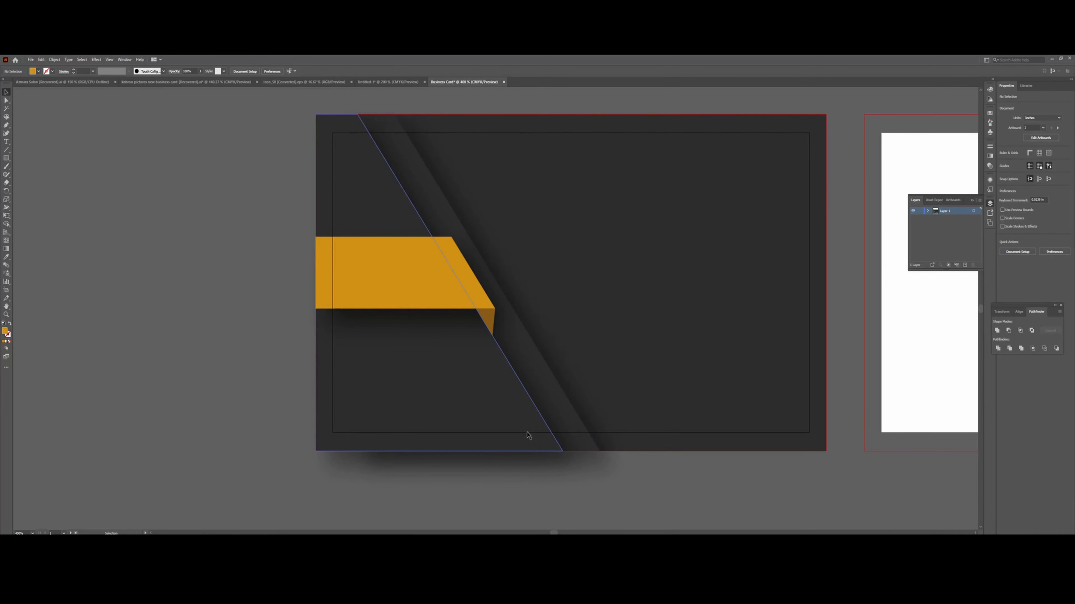
pyautogui.hotkey('ctrl', '-')
pyautogui.hotkey('ctrl', '-')
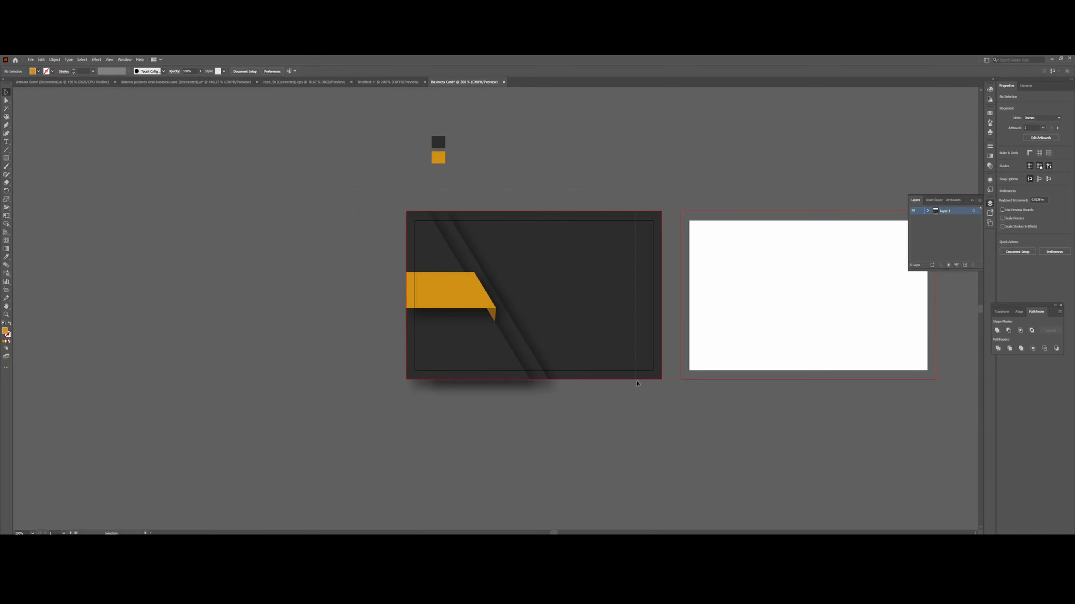
pyautogui.moveTo(678, 392); pyautogui.dragTo(678, 392)
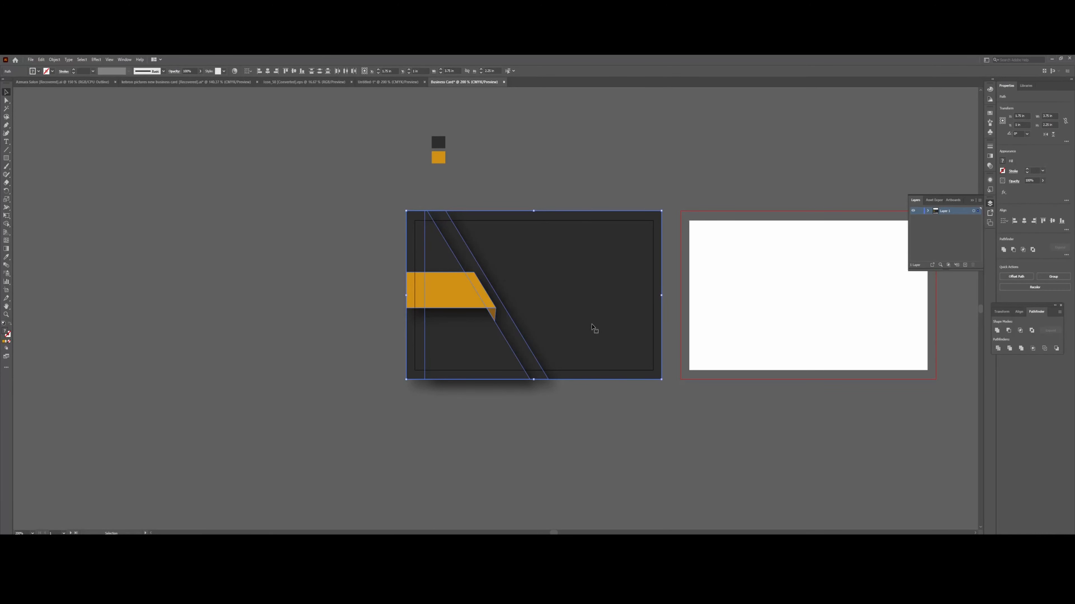
# Alt-drag a copy of the whole dark card onto the right artboard.
pyautogui.hotkey('ctrl', '-')
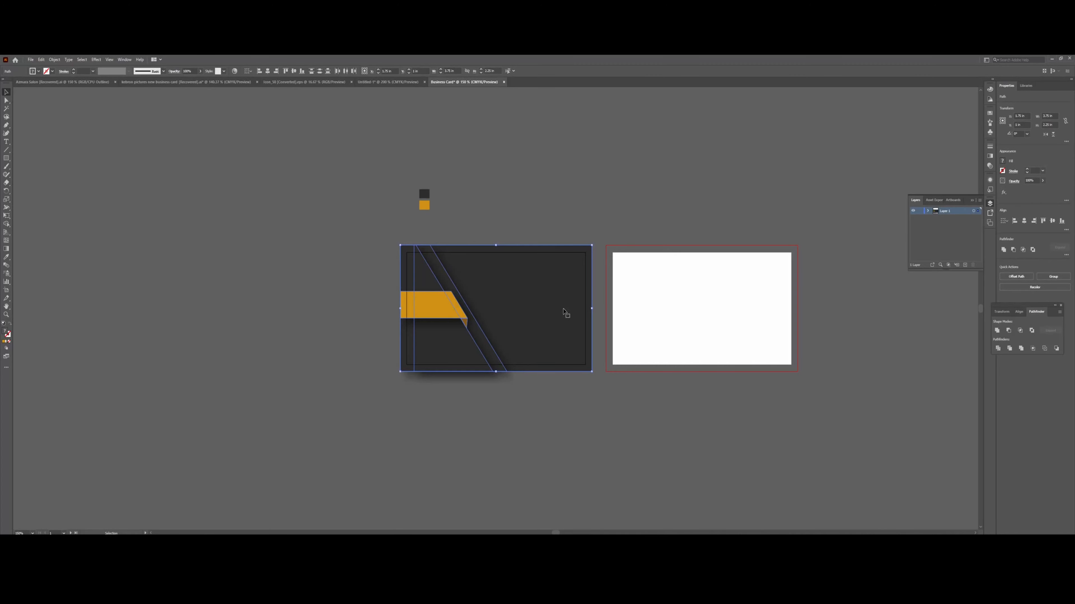
pyautogui.moveTo(564, 311); pyautogui.dragTo(770, 311)
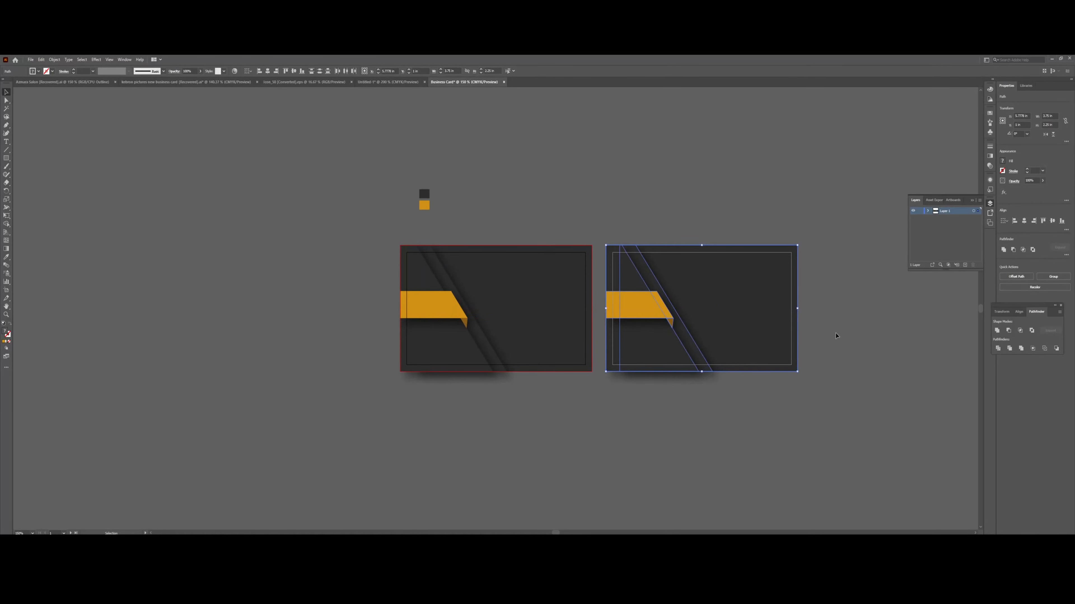
pyautogui.click(853, 368)
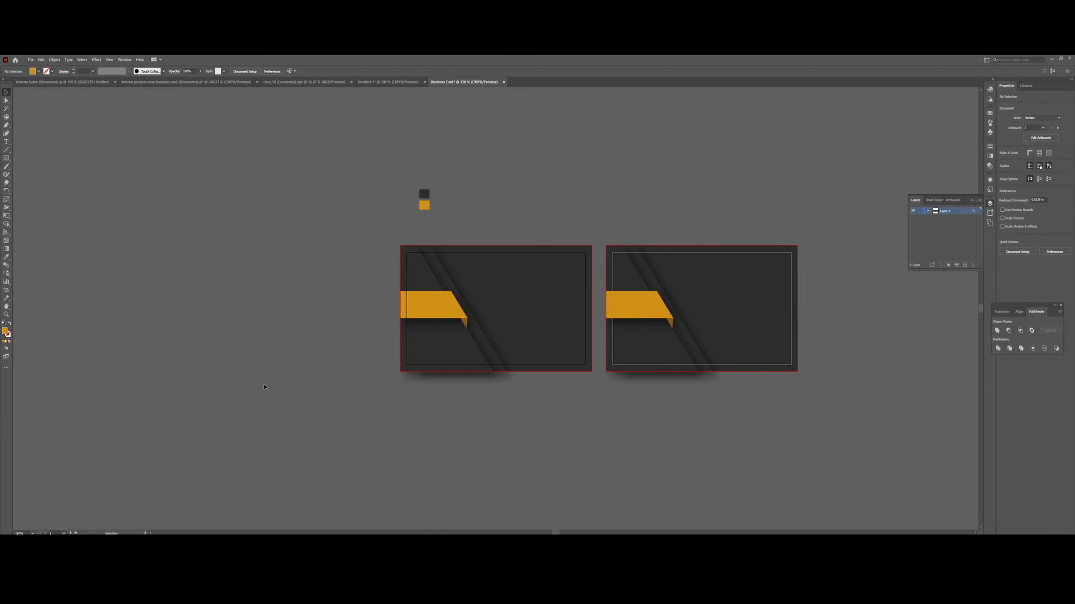
# Zoom in on both cards, hide the Layers panel, and select the copied card's orange ribbon.
pyautogui.hotkey('ctrl', '+')
pyautogui.hotkey('ctrl', '+')
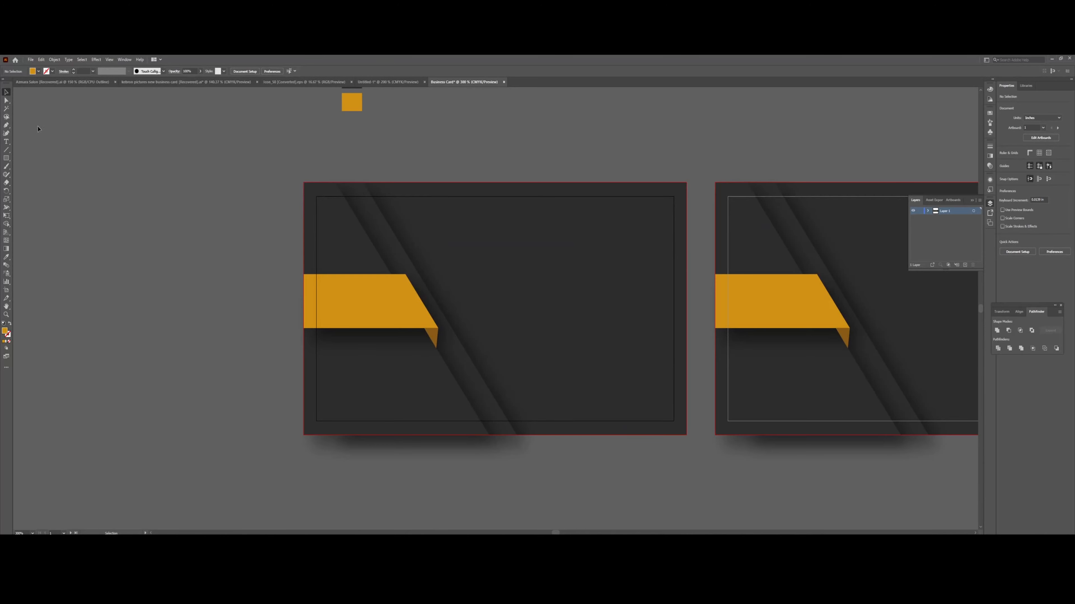
pyautogui.click(6, 142)
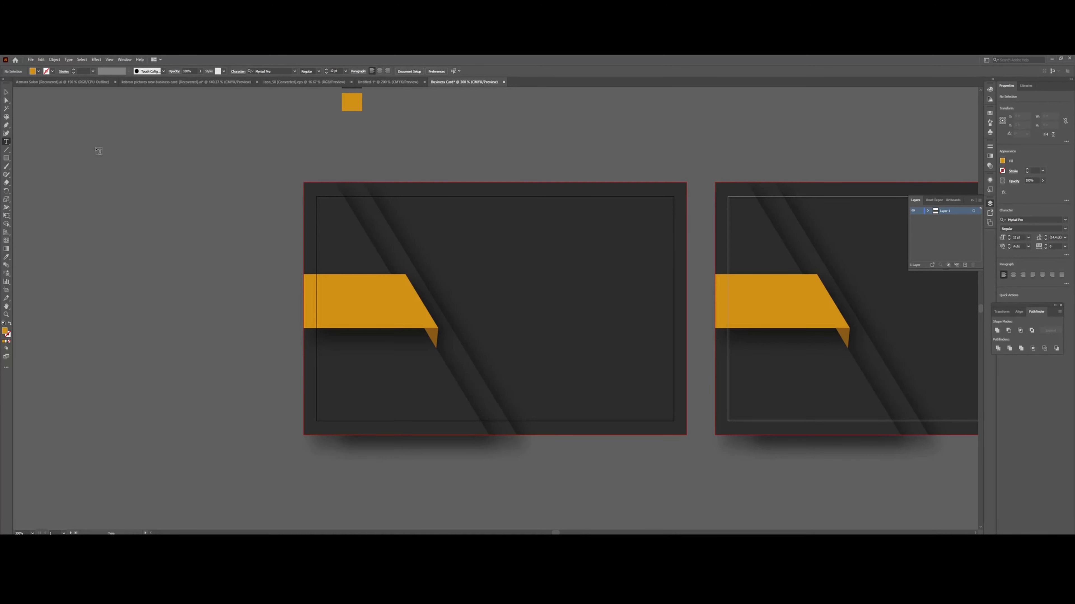
pyautogui.click(7, 92)
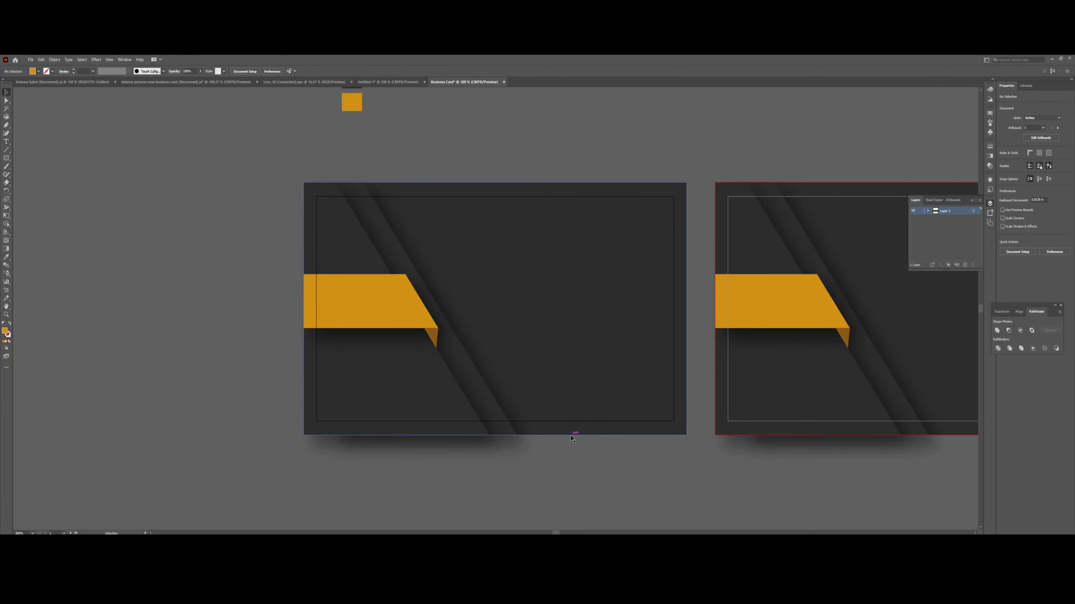
pyautogui.moveTo(554, 533); pyautogui.dragTo(562, 533)
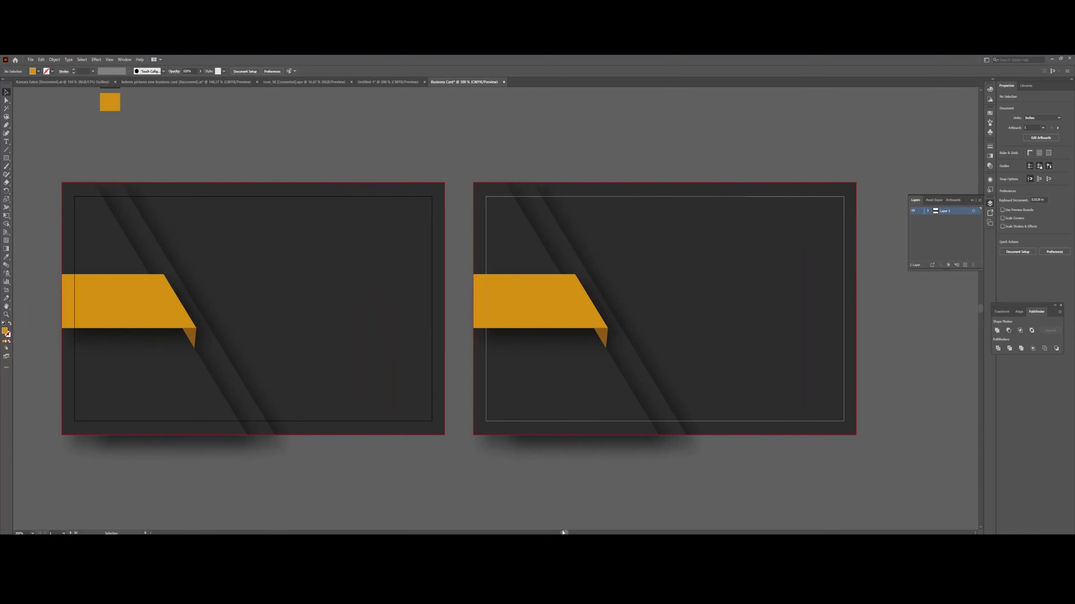
pyautogui.click(972, 200)
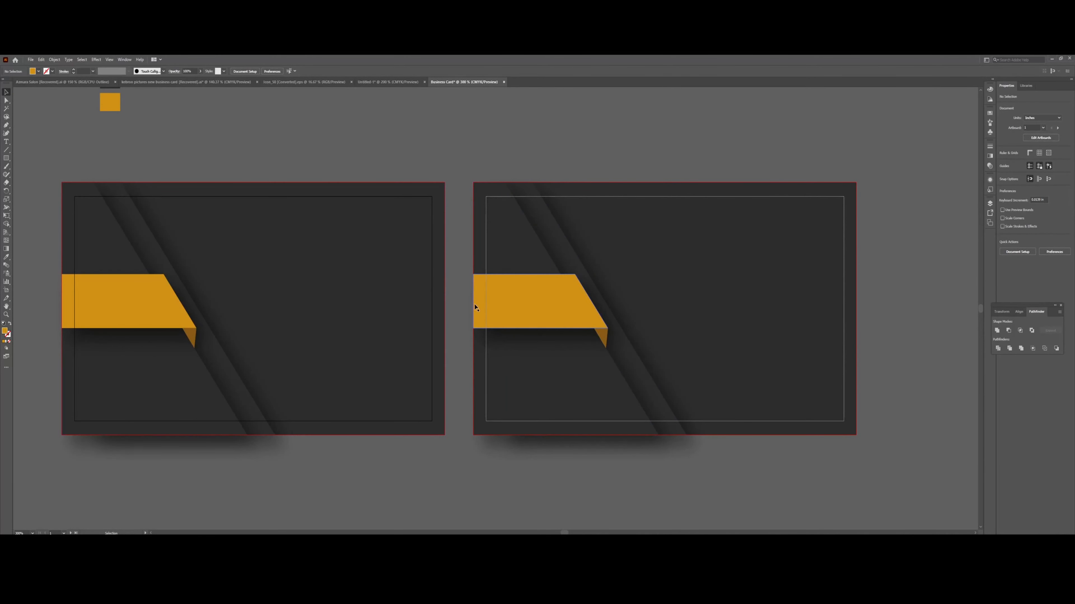
pyautogui.click(477, 288)
# Move the right ribbon's two left anchor points rightward to the card's inner border line.
pyautogui.press('a')
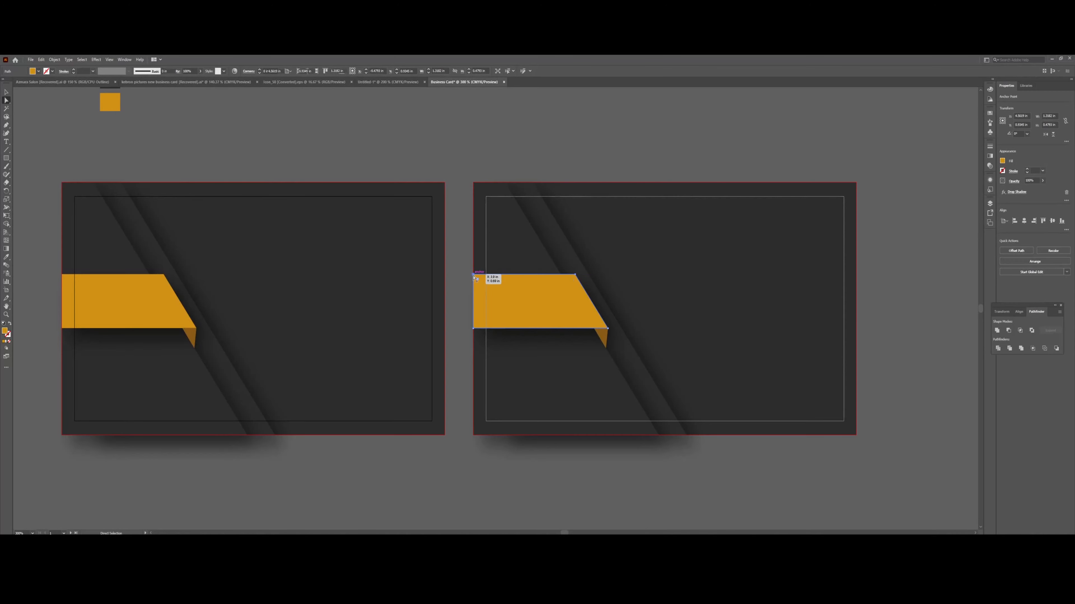
pyautogui.click(473, 275)
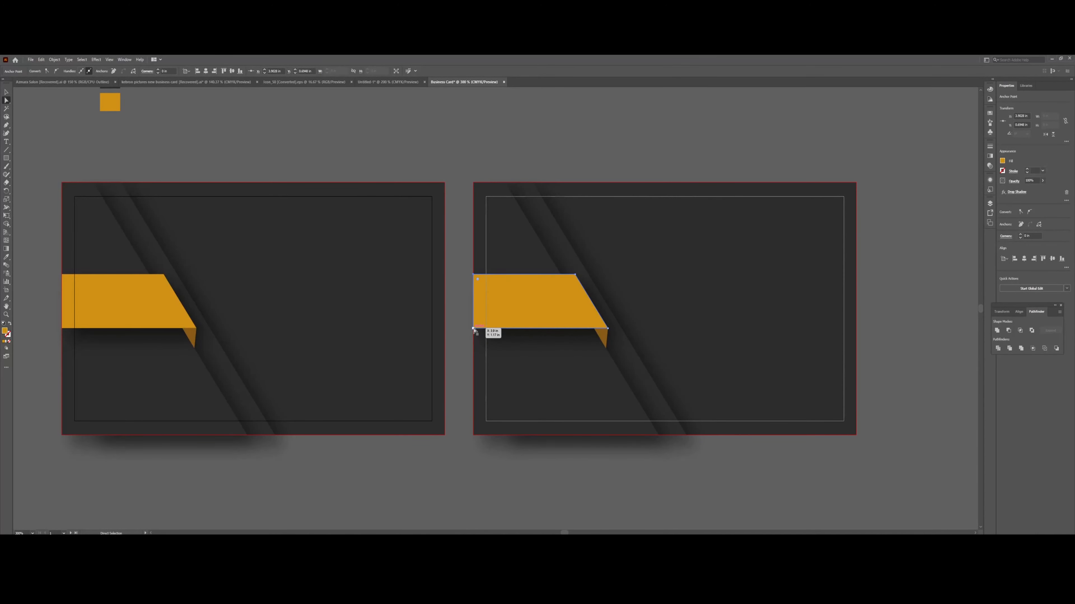
pyautogui.keyDown('shift'); pyautogui.click(473, 329); pyautogui.keyUp('shift')
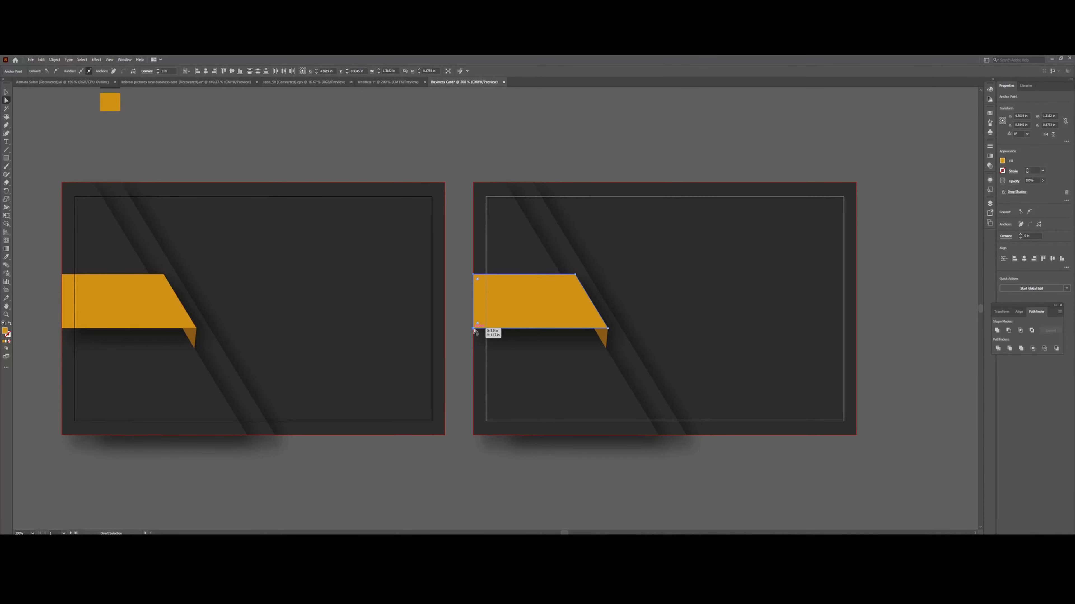
pyautogui.press('Right')
pyautogui.press('Right')
pyautogui.press('Right')
pyautogui.press('Right')
pyautogui.press('Right')
pyautogui.press('Right')
pyautogui.press('Right')
pyautogui.press('Right')
pyautogui.press('Right')
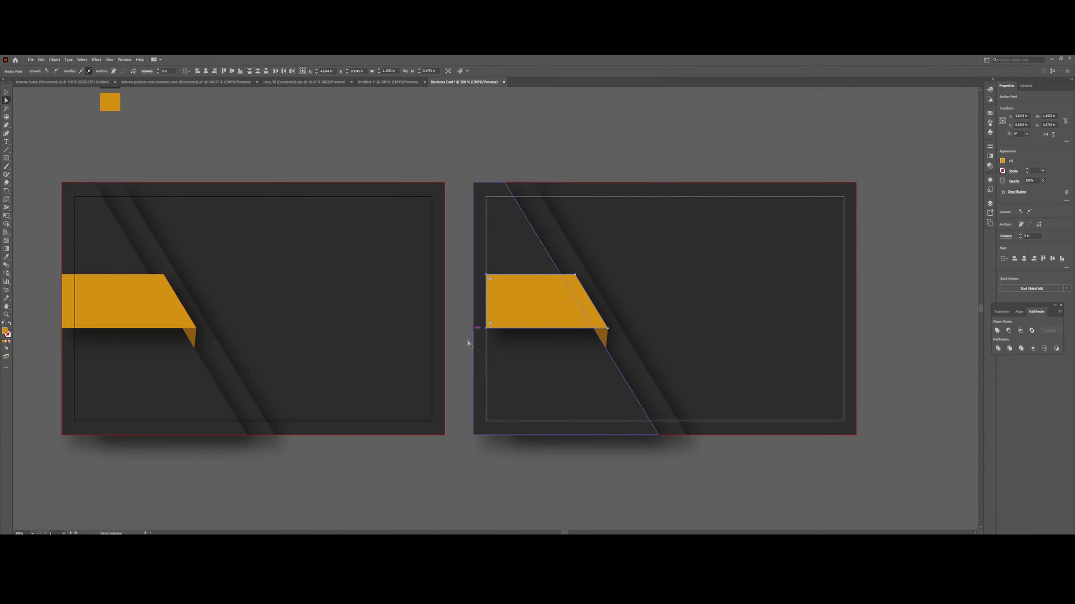
pyautogui.click(7, 125)
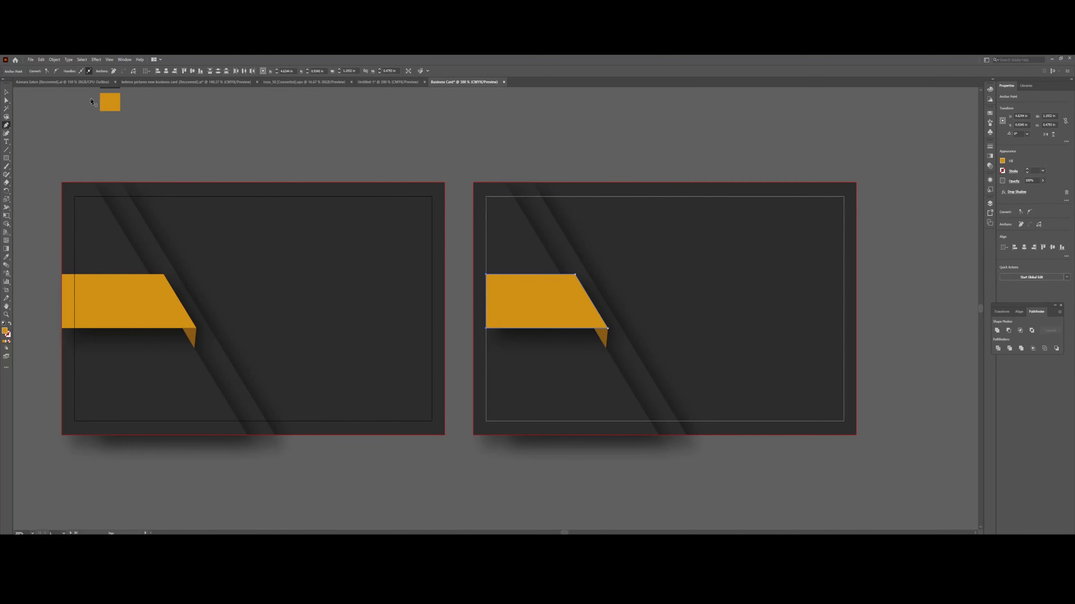
pyautogui.click(6, 92)
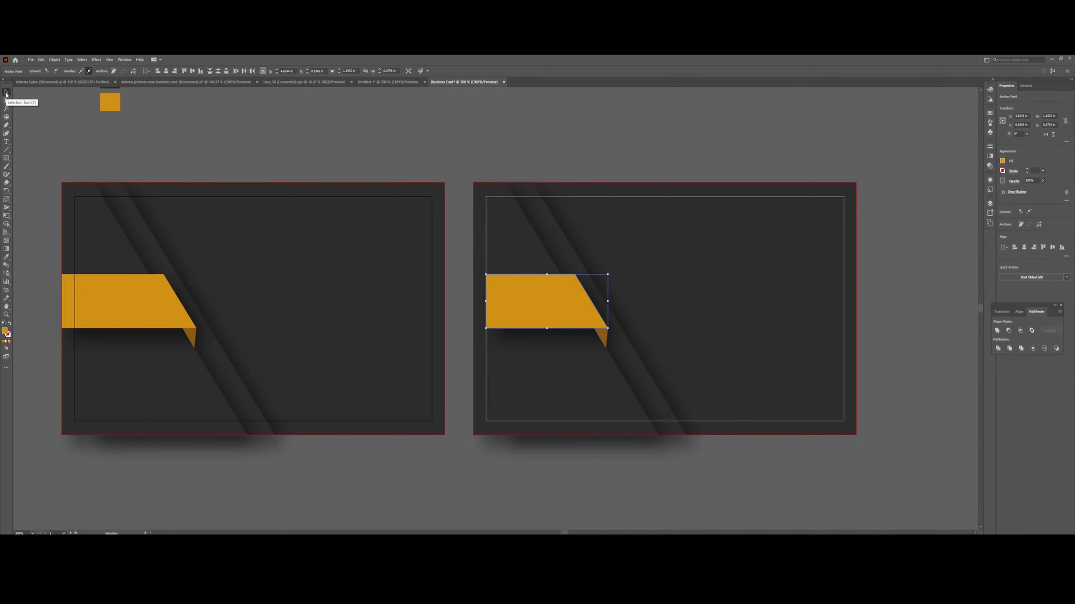
pyautogui.click(98, 135)
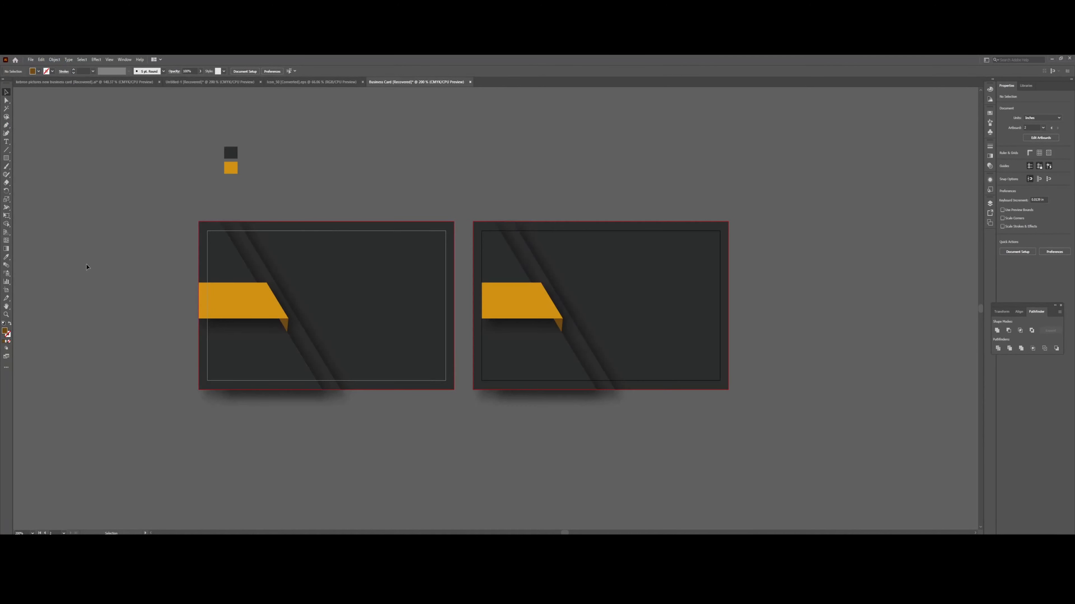
# Select the small orange square and copy its hex code D1920F from the Color Picker.
pyautogui.click(6, 126)
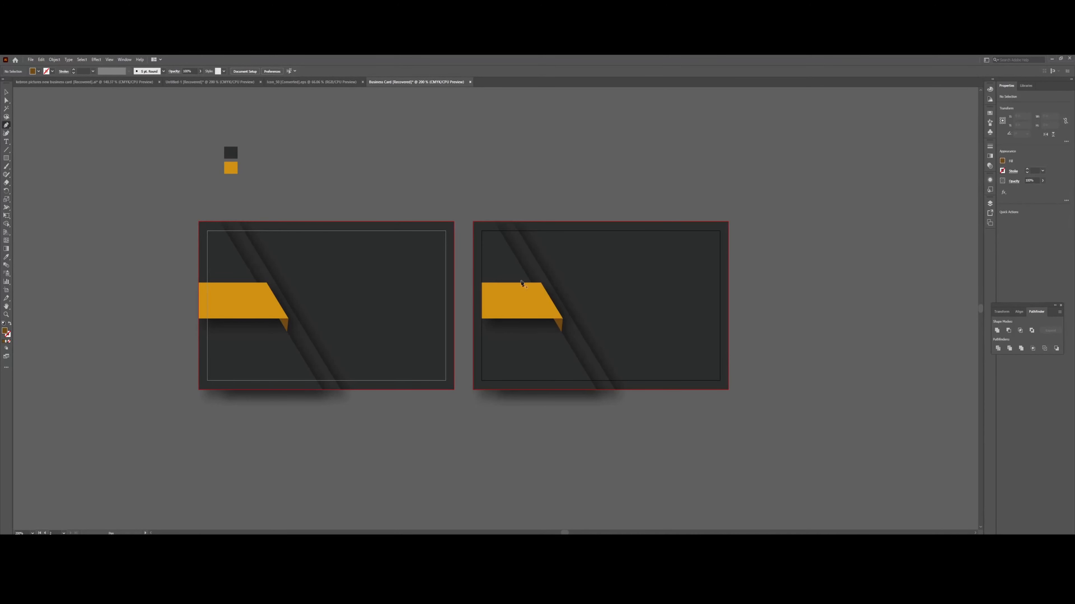
pyautogui.click(6, 92)
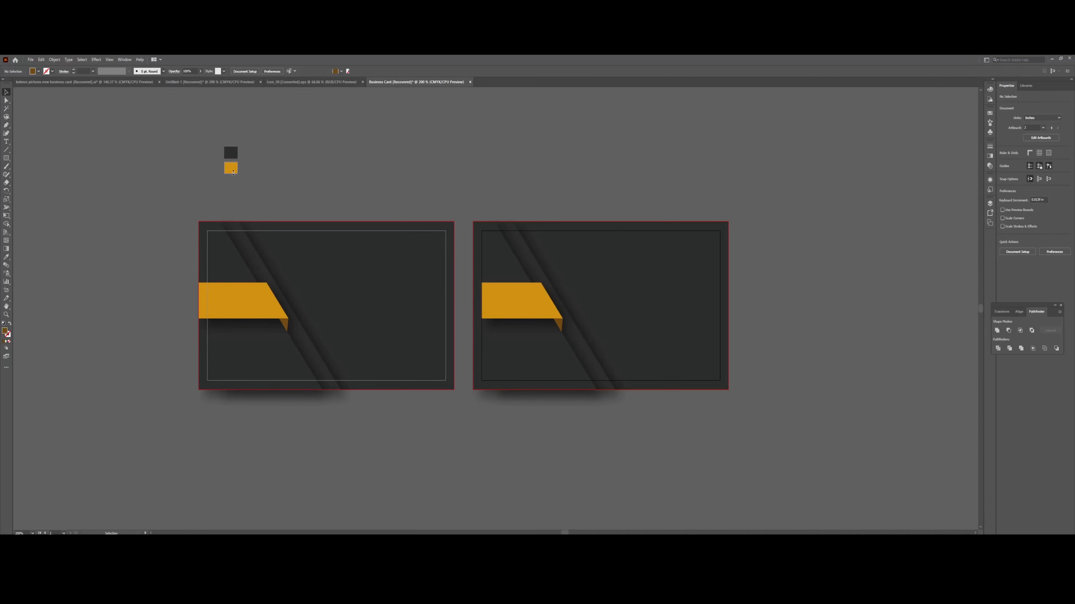
pyautogui.click(233, 172)
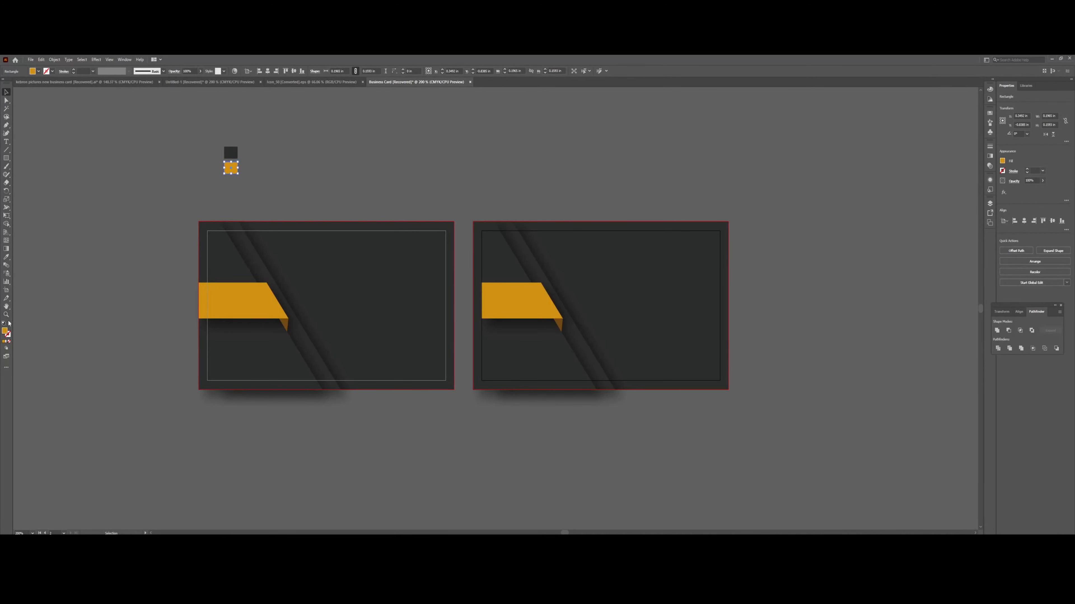
pyautogui.doubleClick(6, 332)
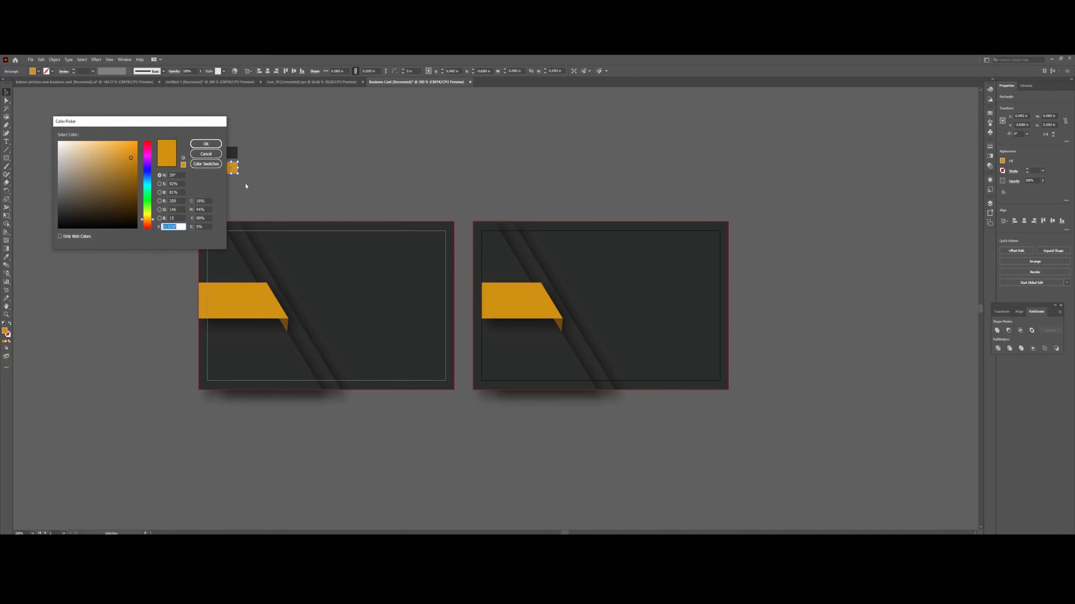
pyautogui.rightClick(172, 228)
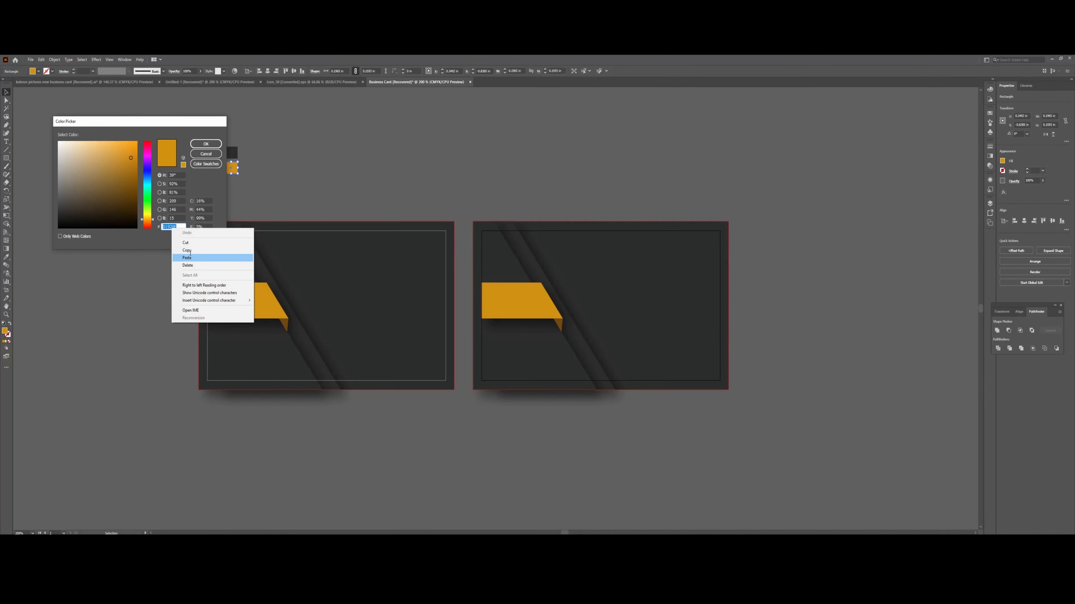
pyautogui.click(188, 250)
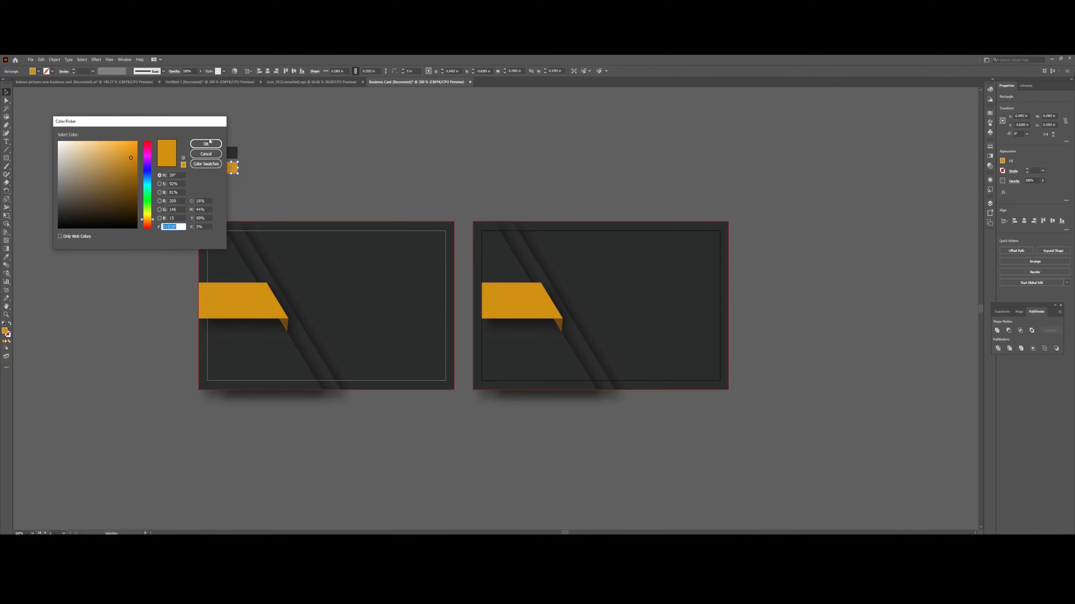
pyautogui.click(211, 155)
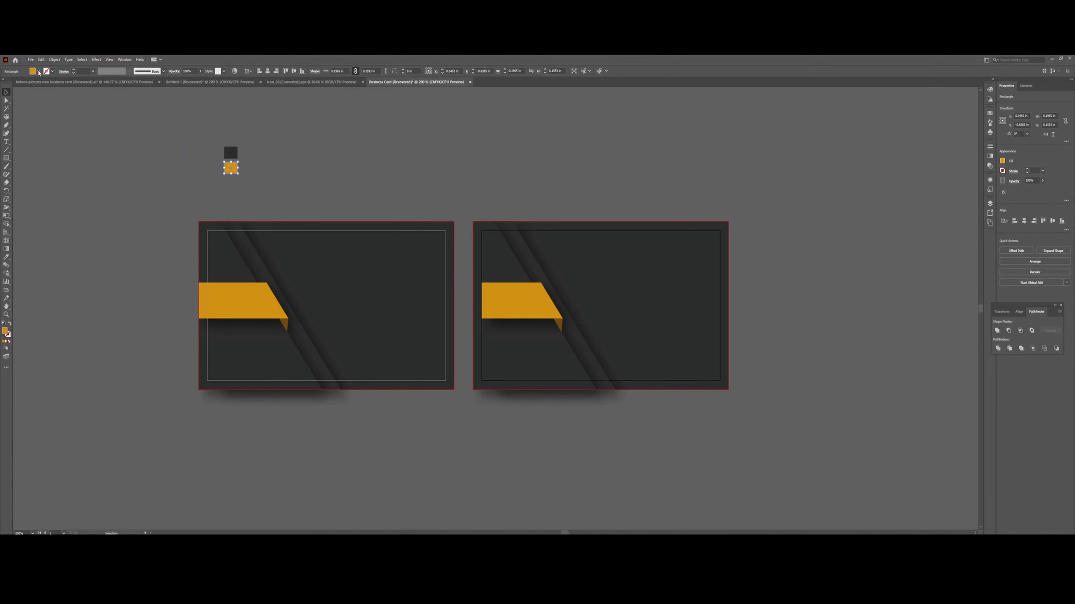
# Set the square's fill to None and its stroke to the orange swatch.
pyautogui.click(39, 73)
pyautogui.click(4, 83)
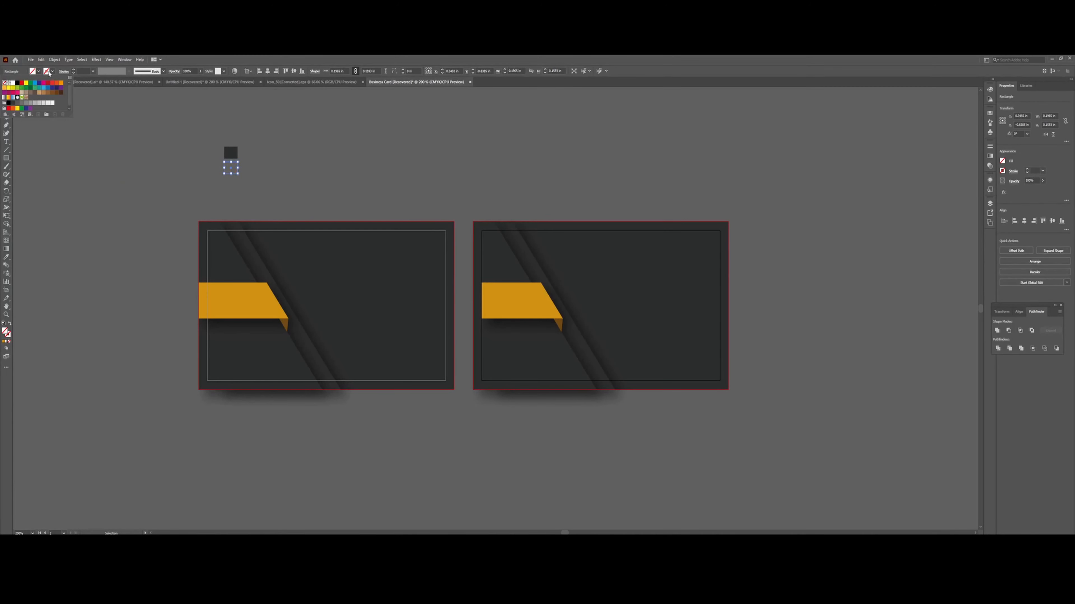
pyautogui.click(50, 72)
pyautogui.click(50, 72)
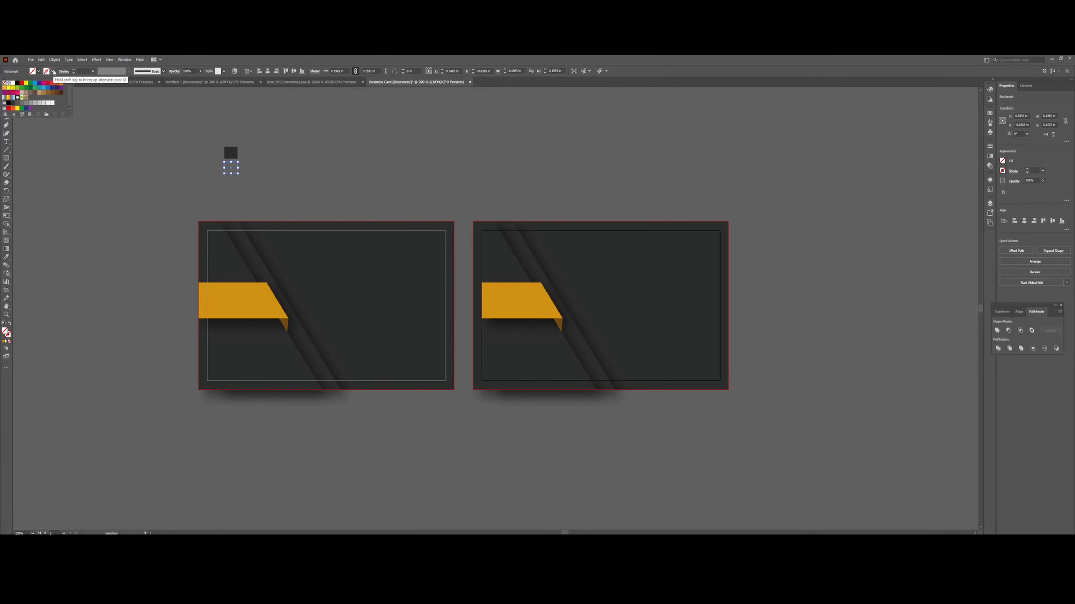
pyautogui.click(6, 91)
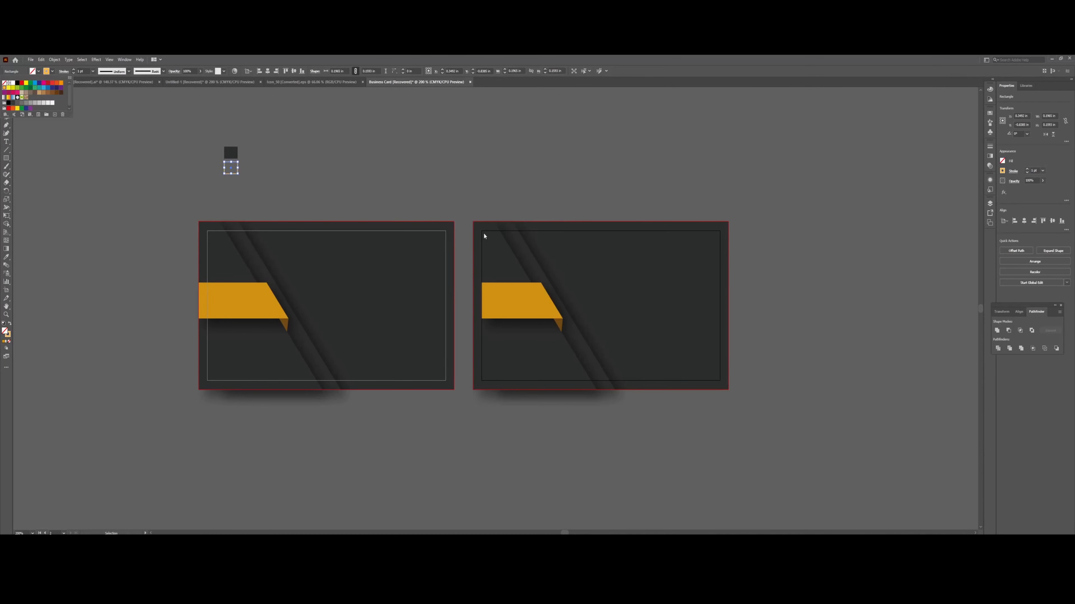
pyautogui.click(45, 72)
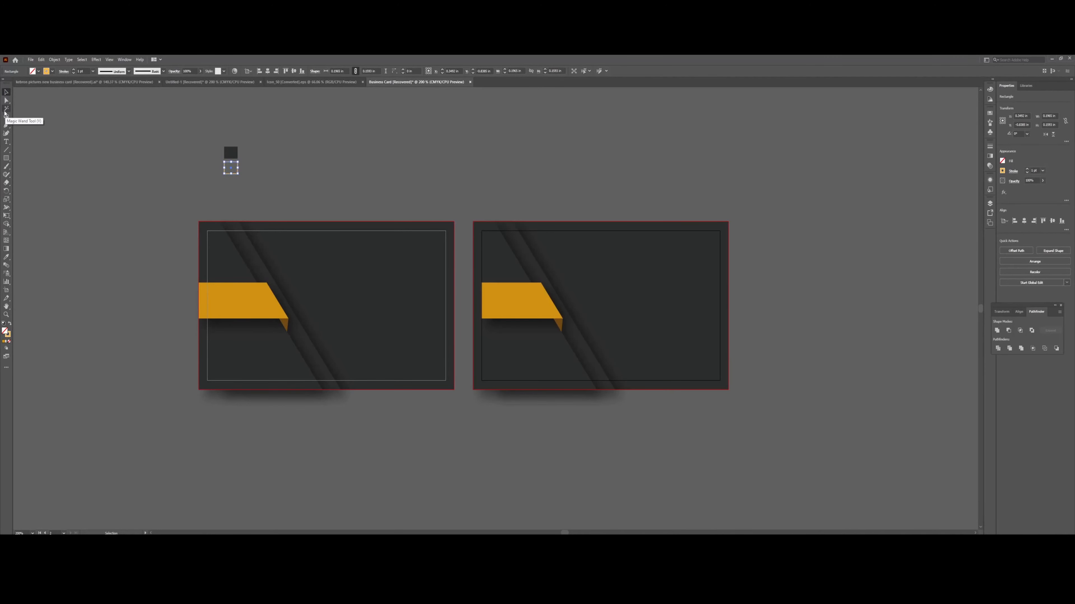
# Pen-trace a closed rectangle through the right card's four inner corners, then deselect it.
pyautogui.click(7, 125)
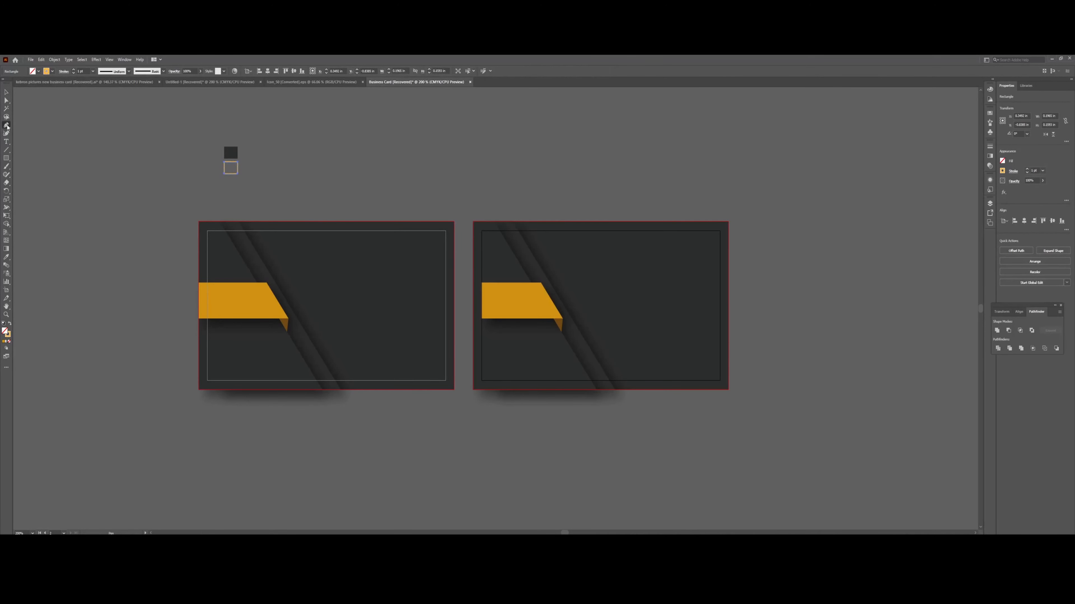
pyautogui.click(482, 231)
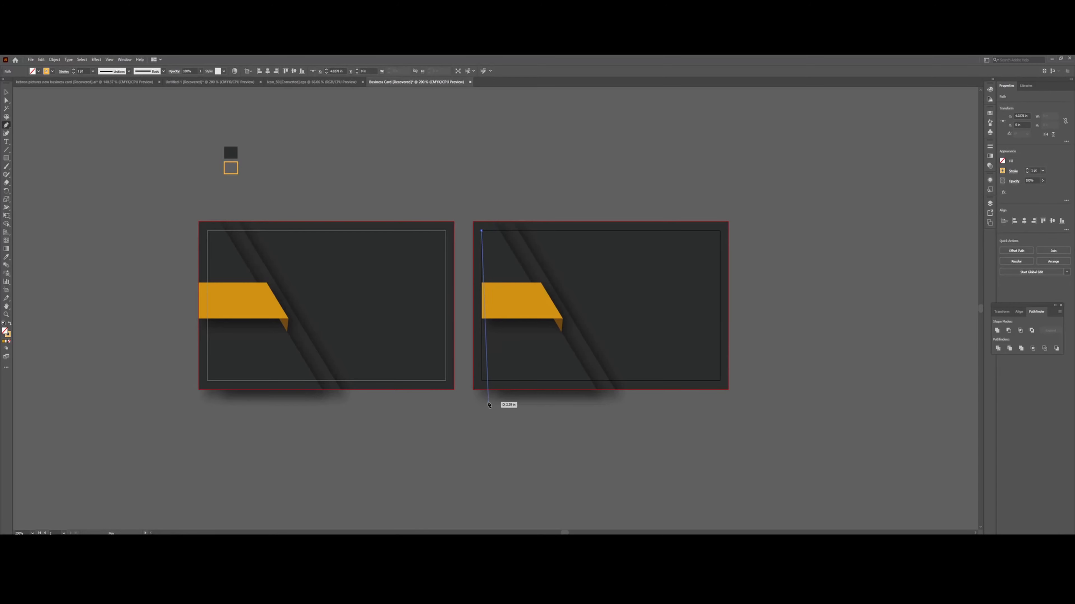
pyautogui.click(483, 382)
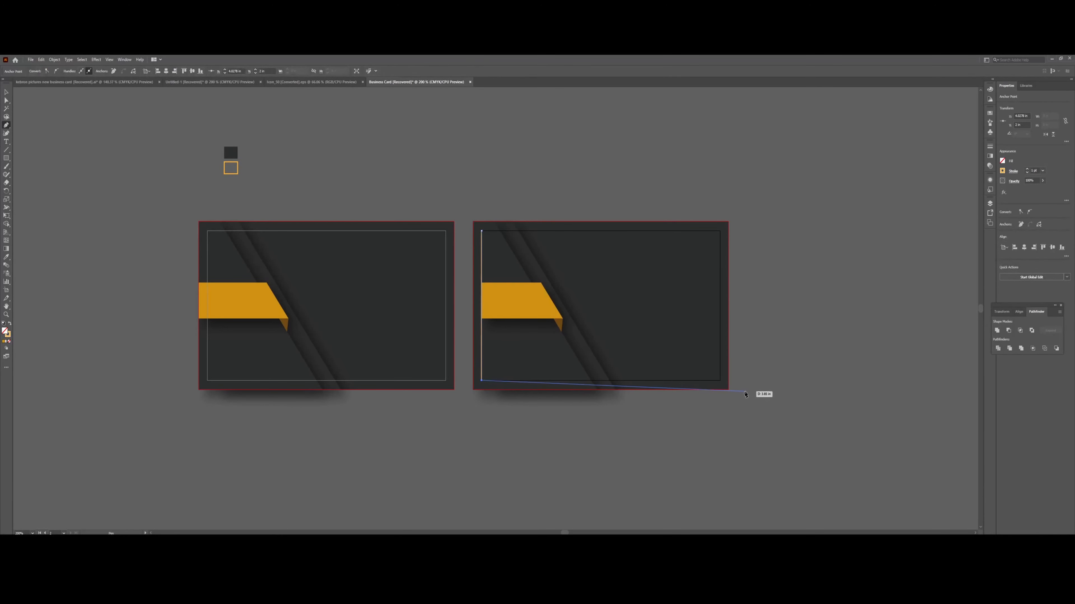
pyautogui.click(721, 381)
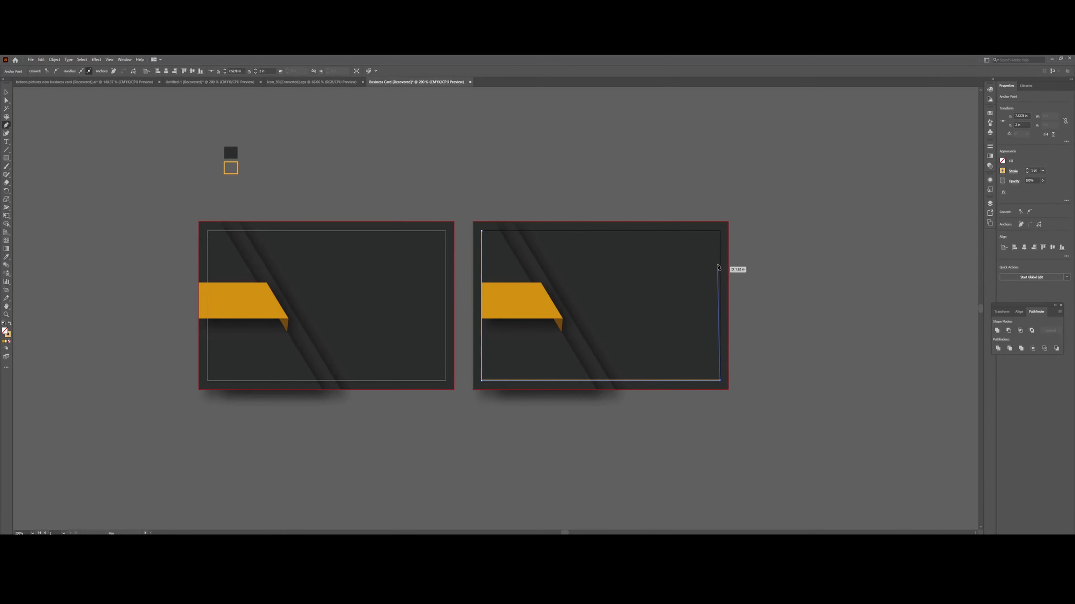
pyautogui.click(721, 231)
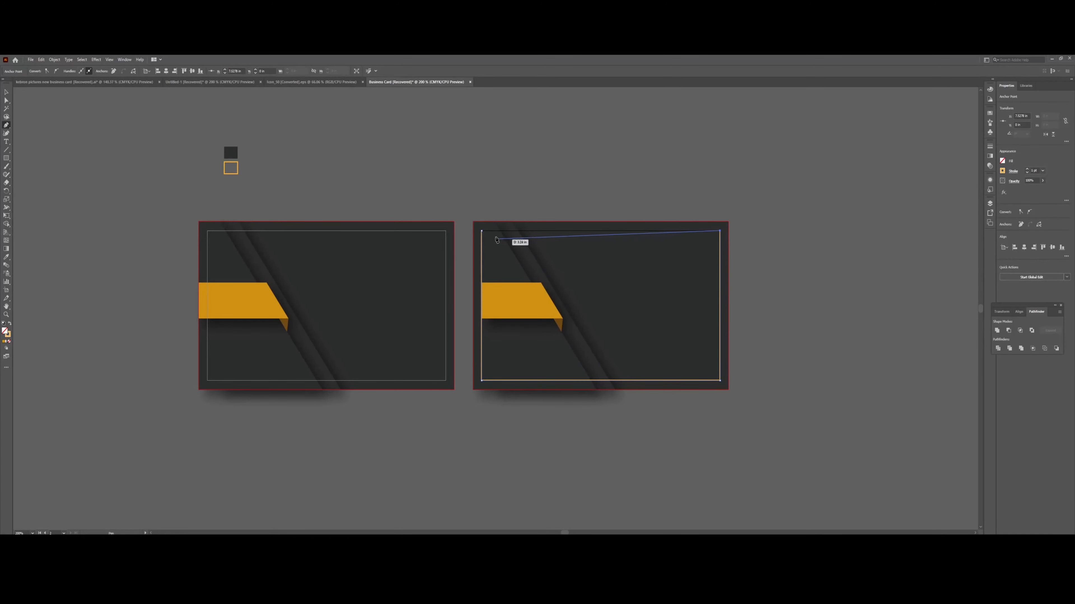
pyautogui.click(482, 232)
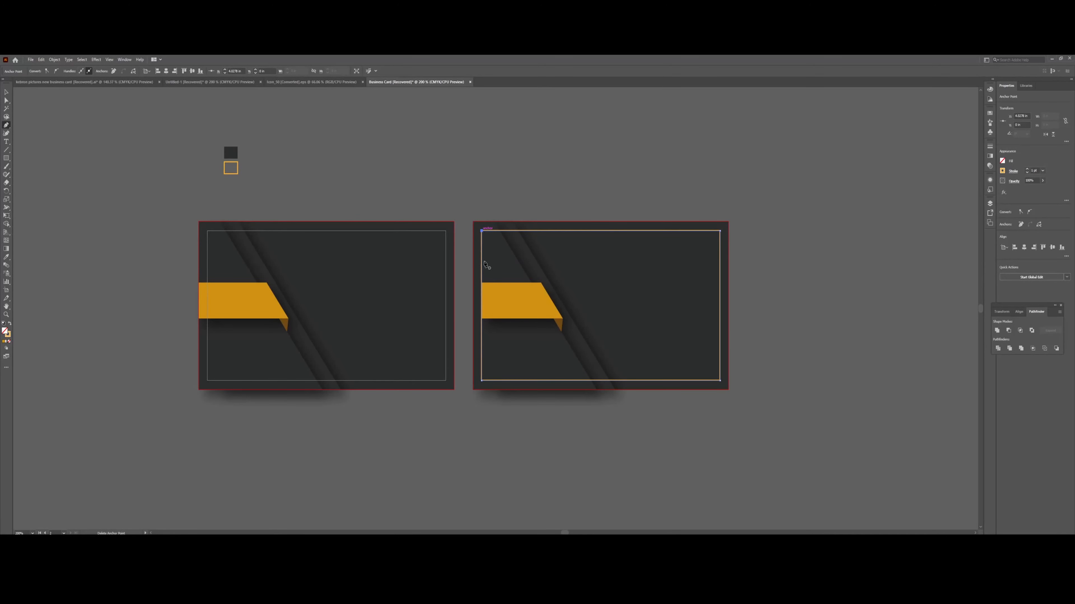
pyautogui.click(7, 92)
pyautogui.click(64, 111)
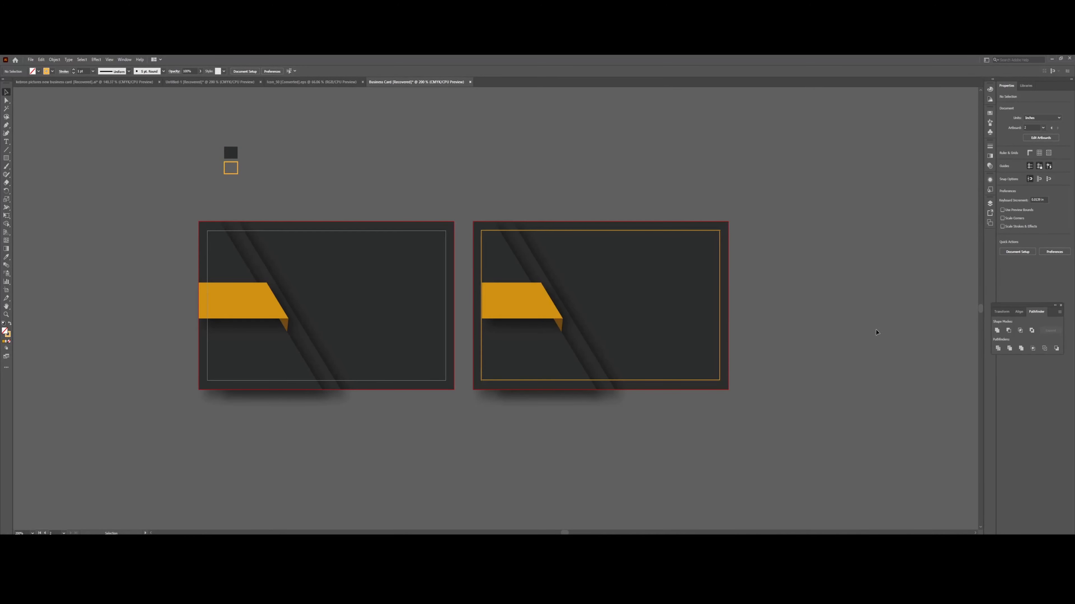
pyautogui.hotkey('ctrl', '=')
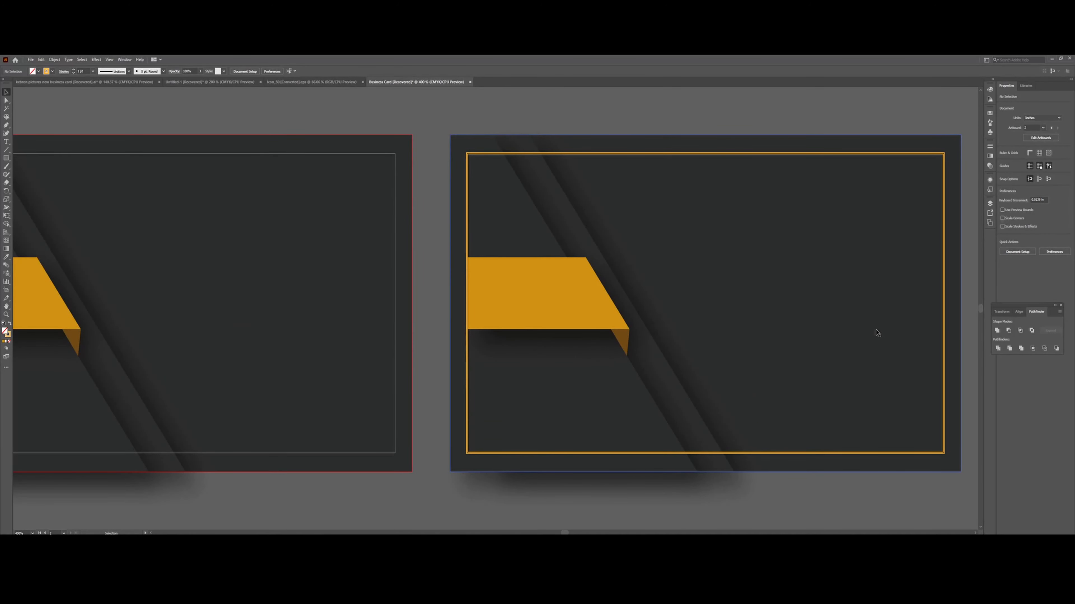
pyautogui.click(619, 485)
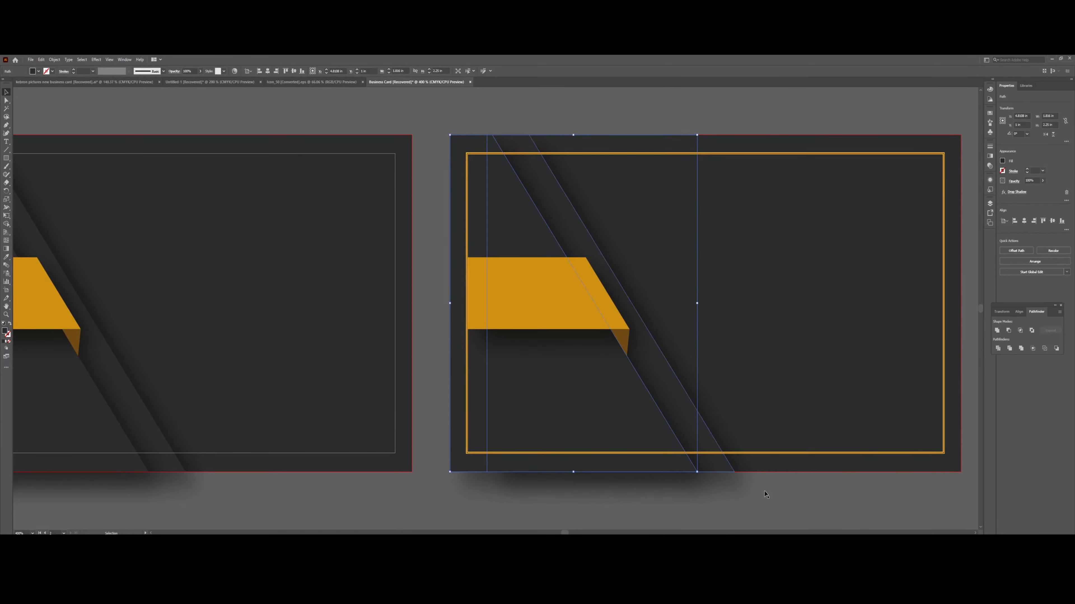
pyautogui.press('a')
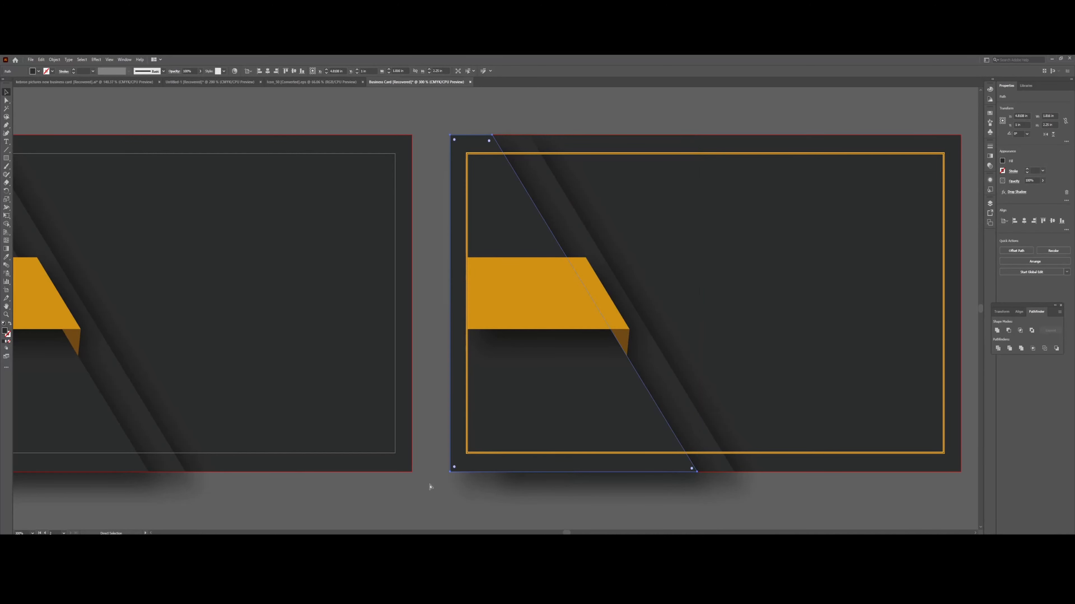
pyautogui.hotkey('ctrl', '-')
pyautogui.hotkey('ctrl', '-')
pyautogui.press('v')
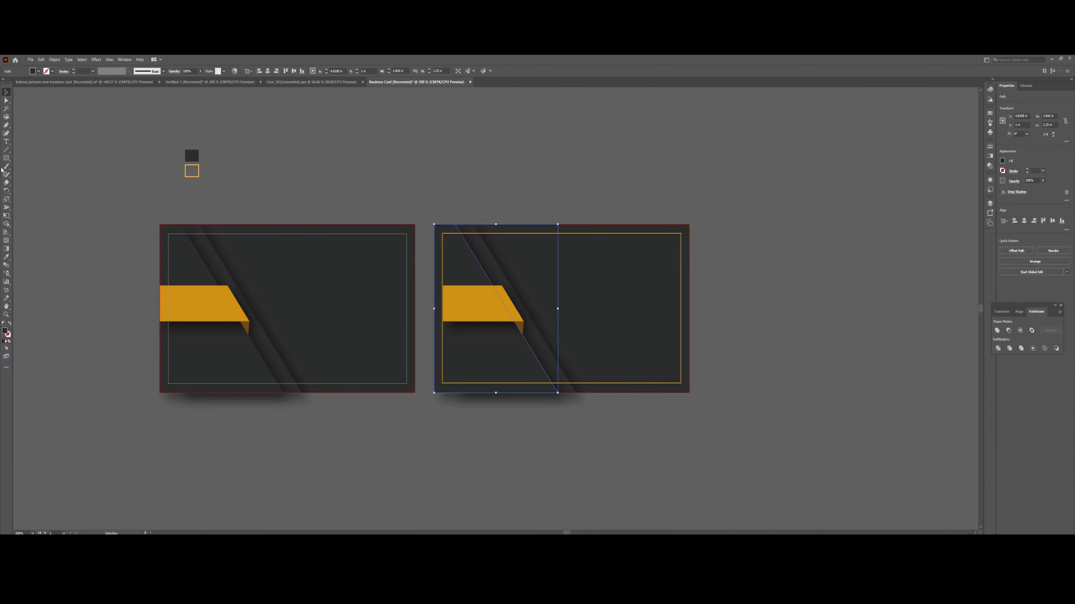
pyautogui.click(6, 141)
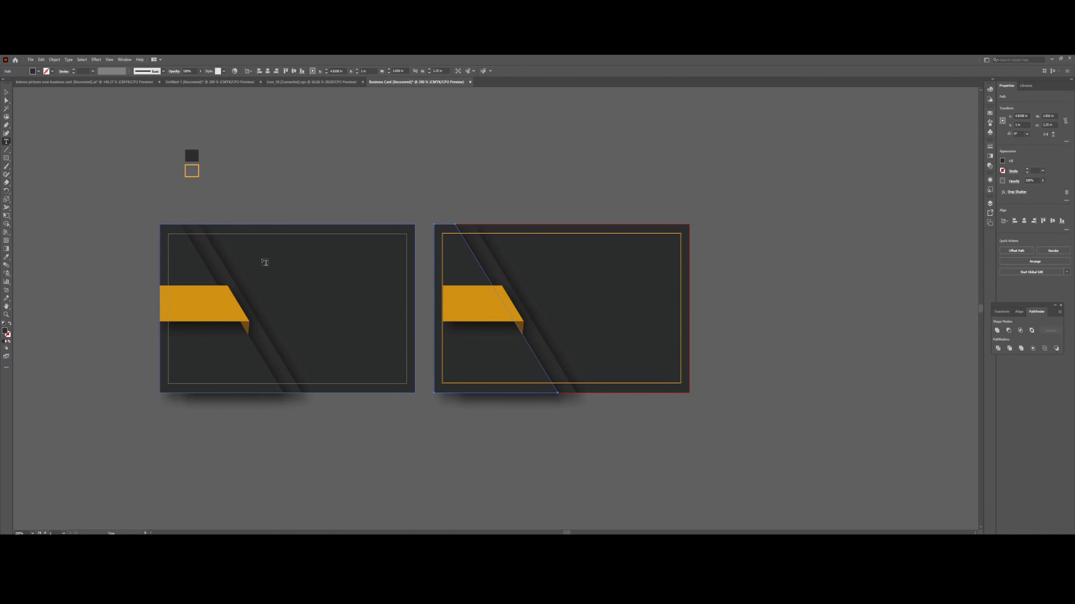
# Type KEBRON PICTURES in capitals near the left card's top and select all of it.
pyautogui.click(264, 262)
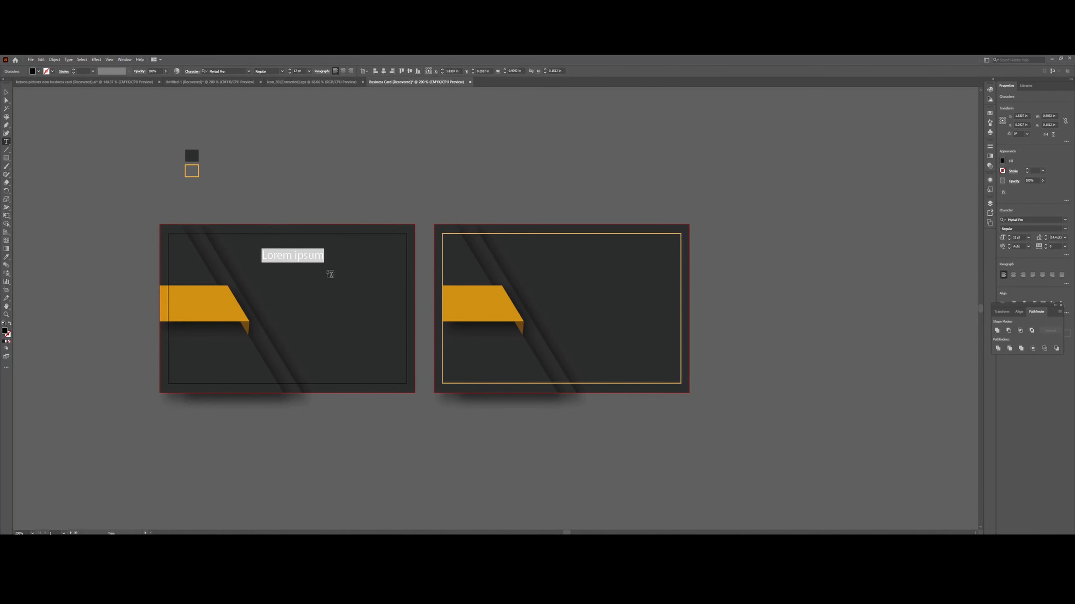
pyautogui.press('capslock')
pyautogui.write('K')
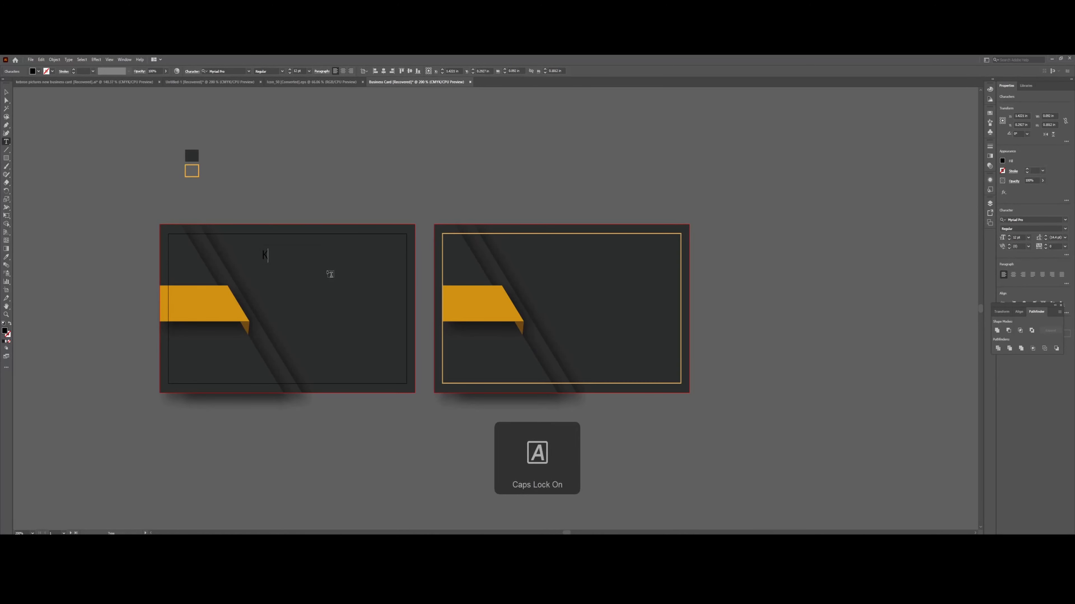
pyautogui.write('EBRON')
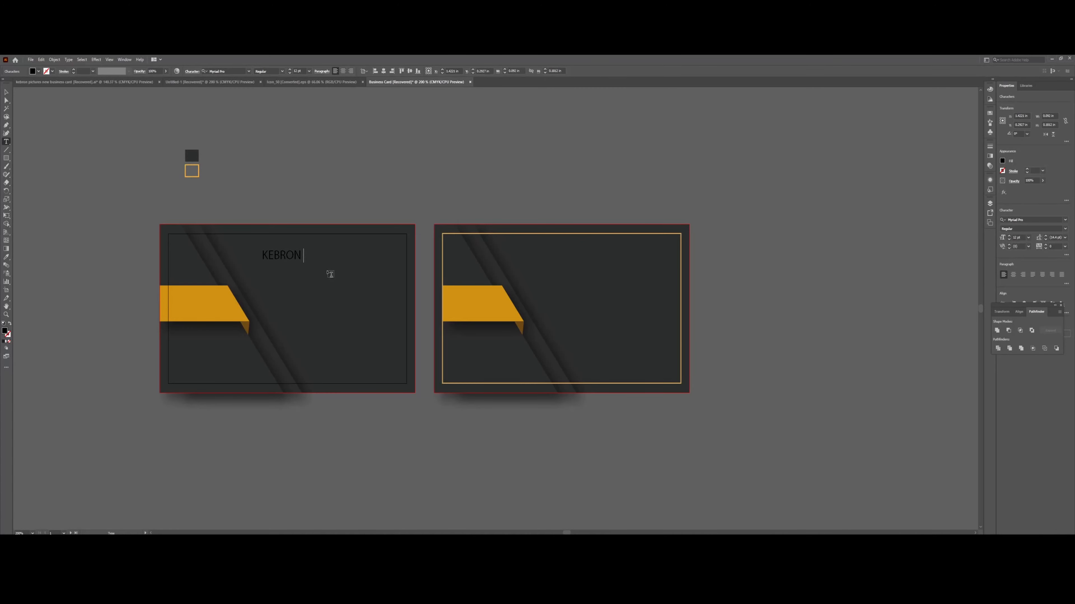
pyautogui.write(' PICTURES')
pyautogui.hotkey('ctrl', 'a')
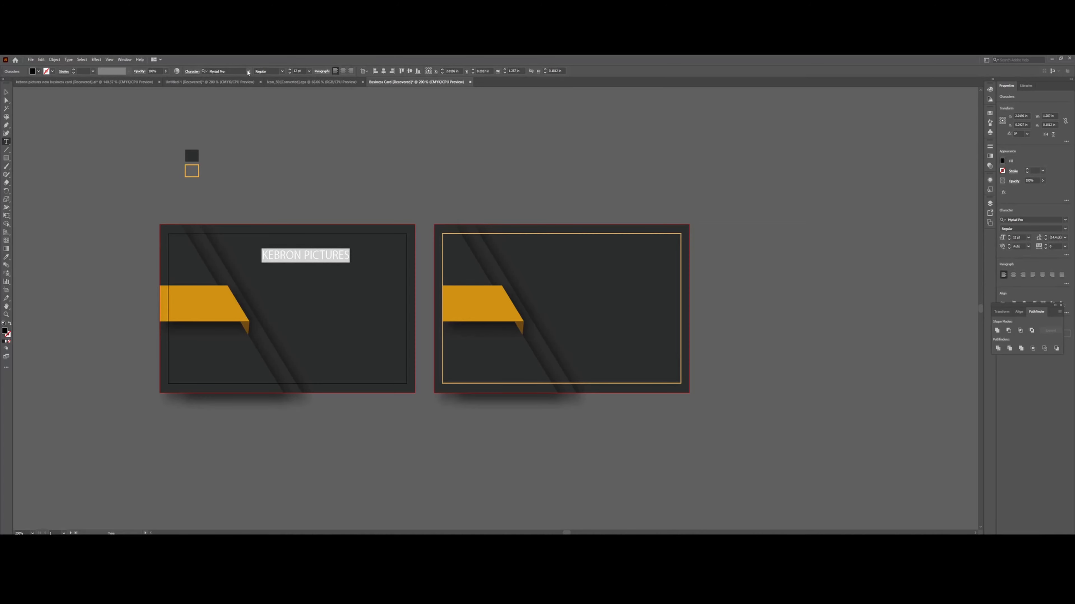
pyautogui.click(248, 71)
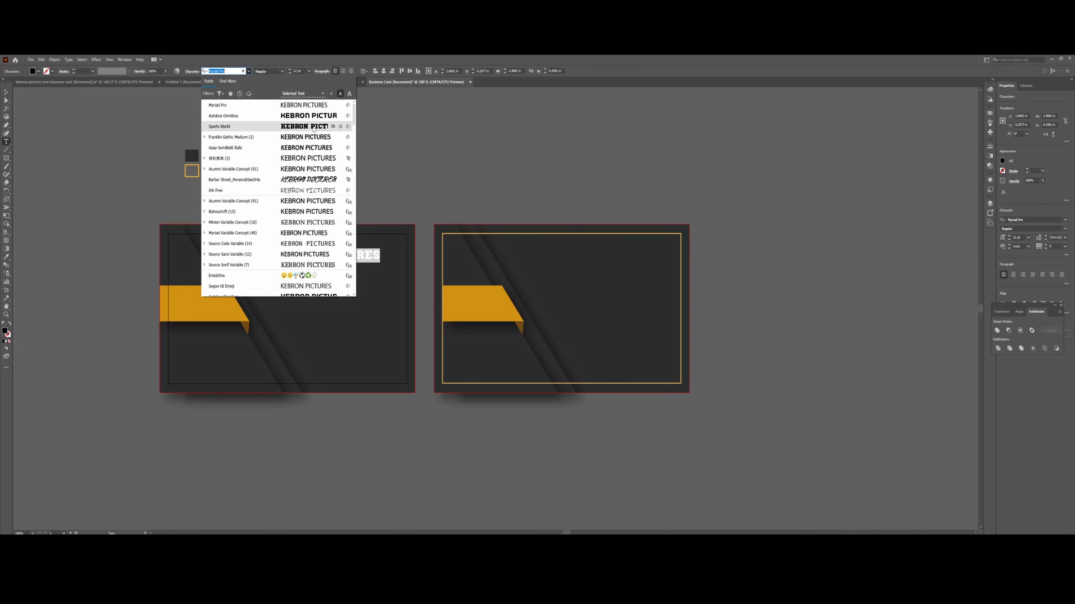
# Apply Acumin Variable Concept to the KEBRON PICTURES heading from the font dropdown.
pyautogui.moveTo(567, 533)
pyautogui.mouseDown()
pyautogui.moveTo(528, 533)
pyautogui.moveTo(553, 532)
pyautogui.mouseUp()
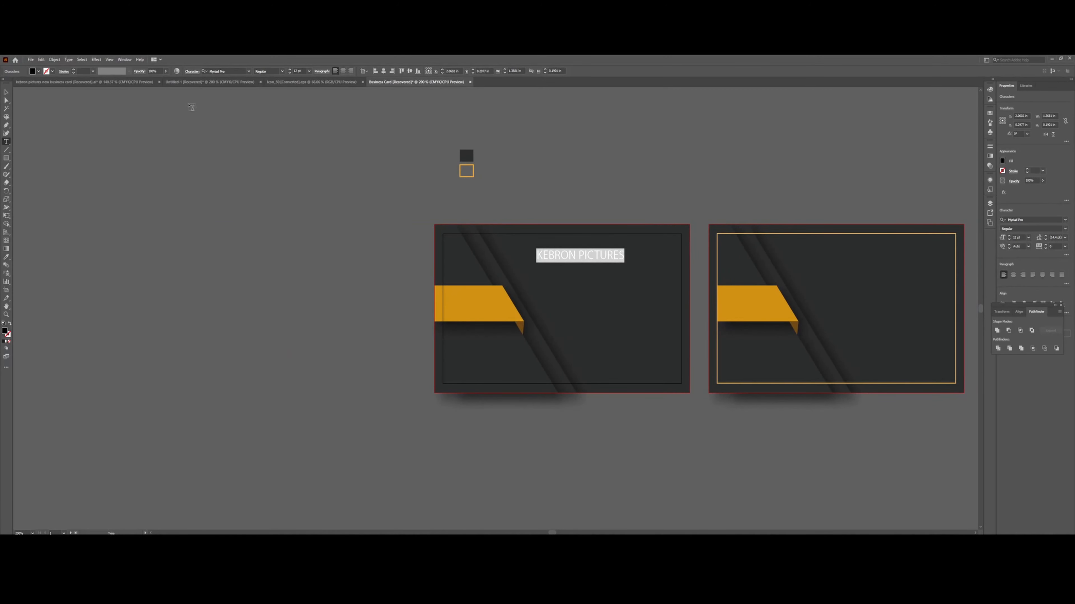
pyautogui.click(248, 71)
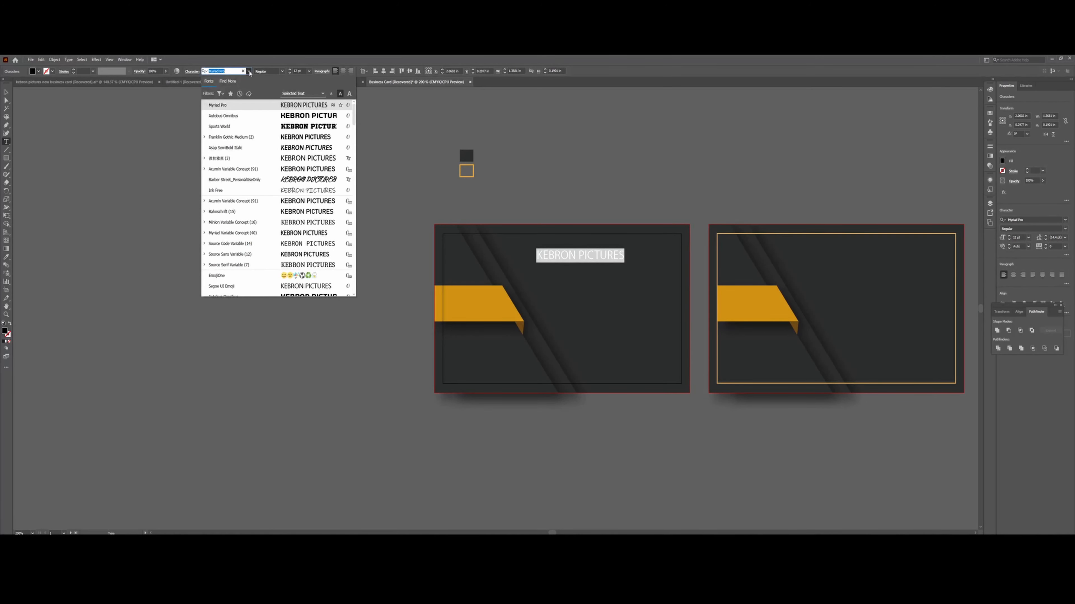
pyautogui.press('Down')
pyautogui.press('Down')
pyautogui.press('Down')
pyautogui.press('Down')
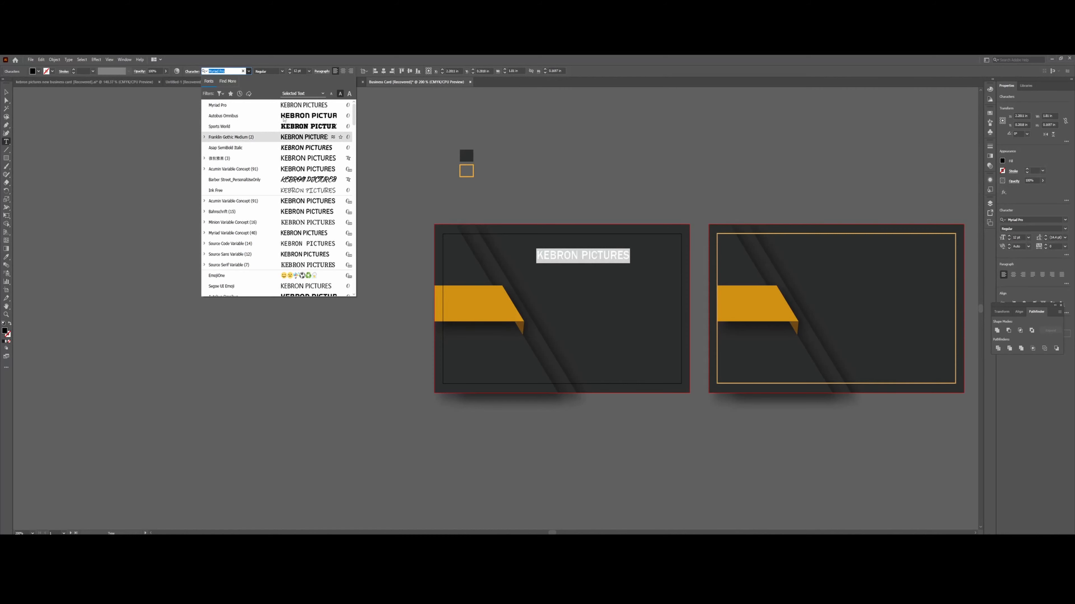
pyautogui.press('Down')
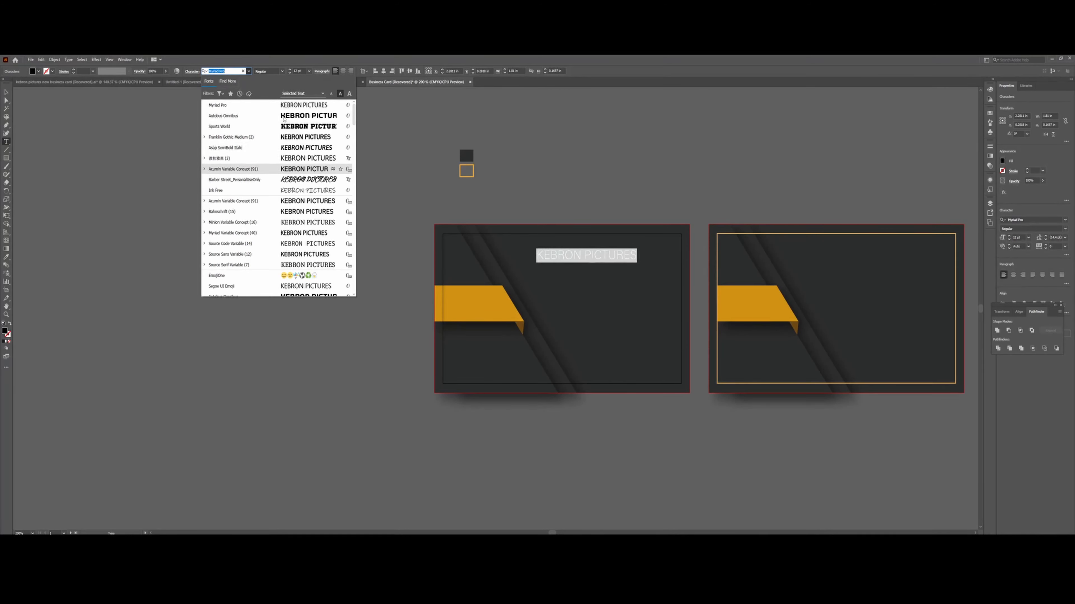
pyautogui.press('Return')
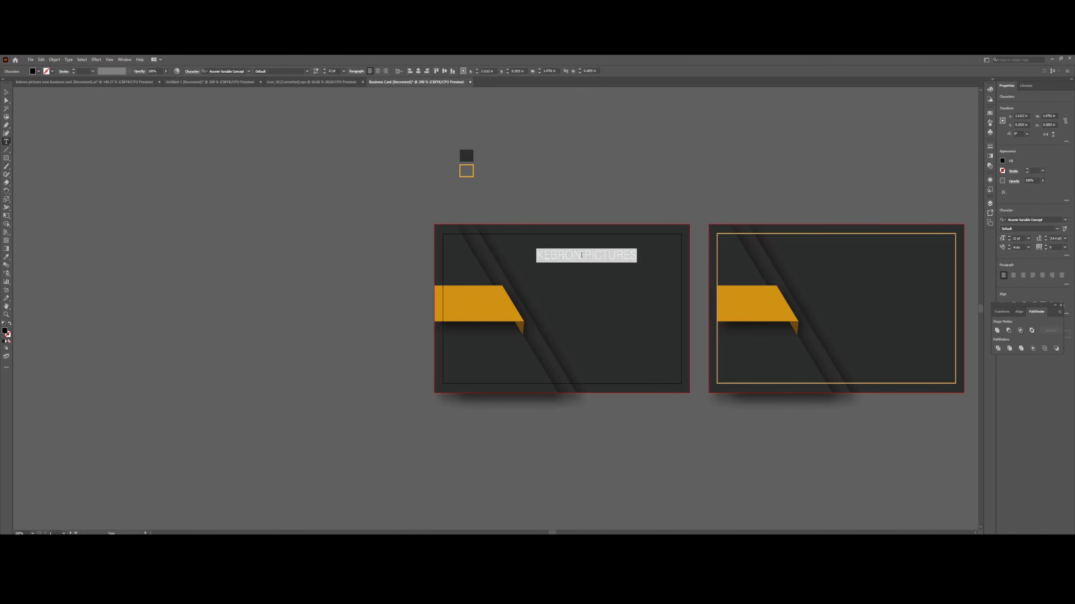
# Fill the word PICTURES with white FFFFFF, then select the word KEBRON.
pyautogui.click(581, 255)
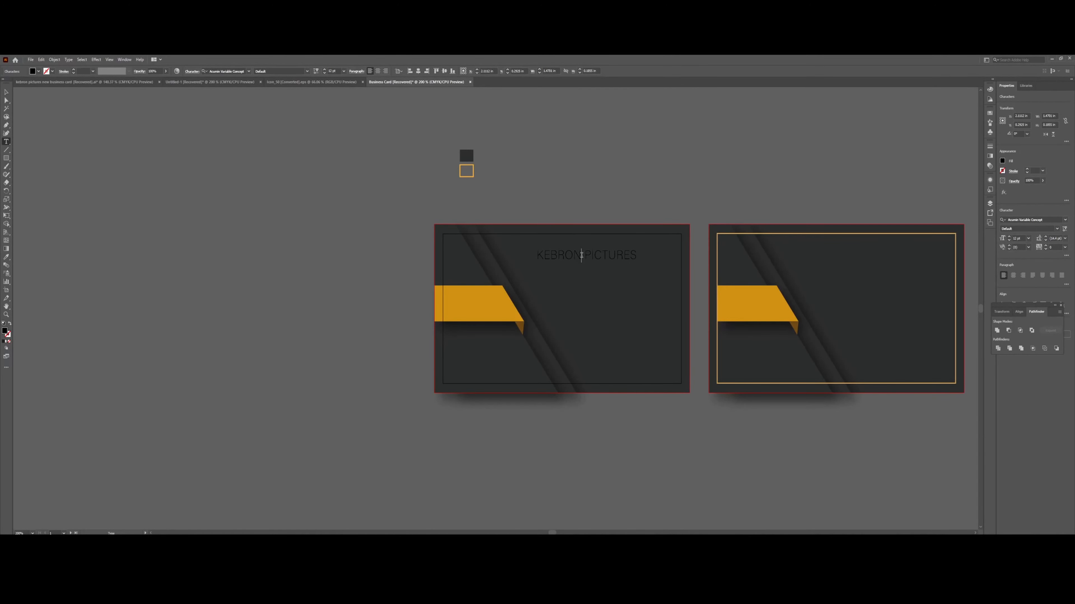
pyautogui.doubleClick(608, 256)
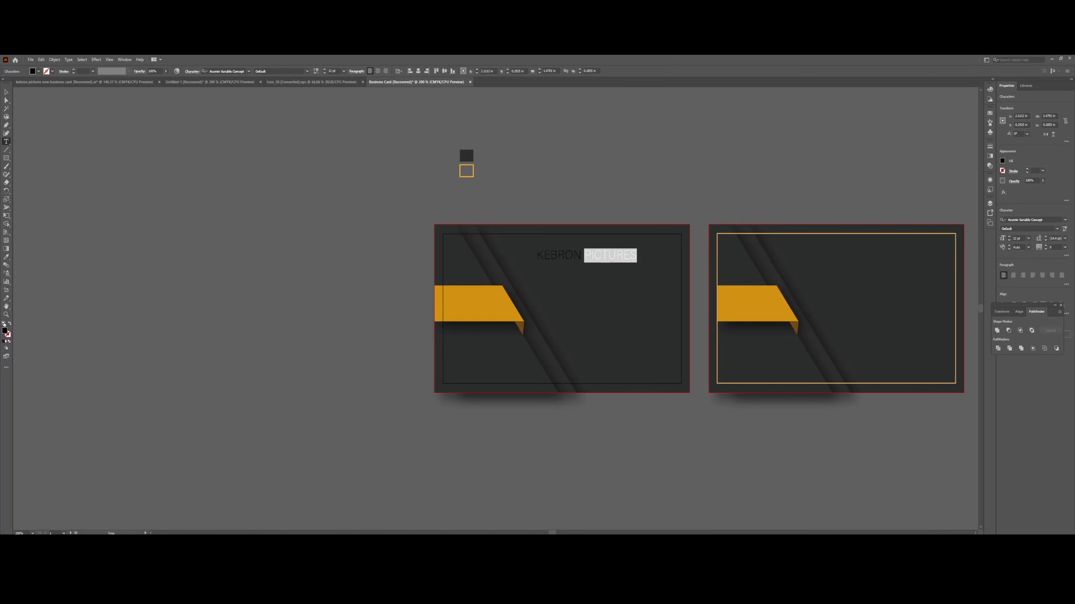
pyautogui.doubleClick(6, 332)
pyautogui.click(59, 142)
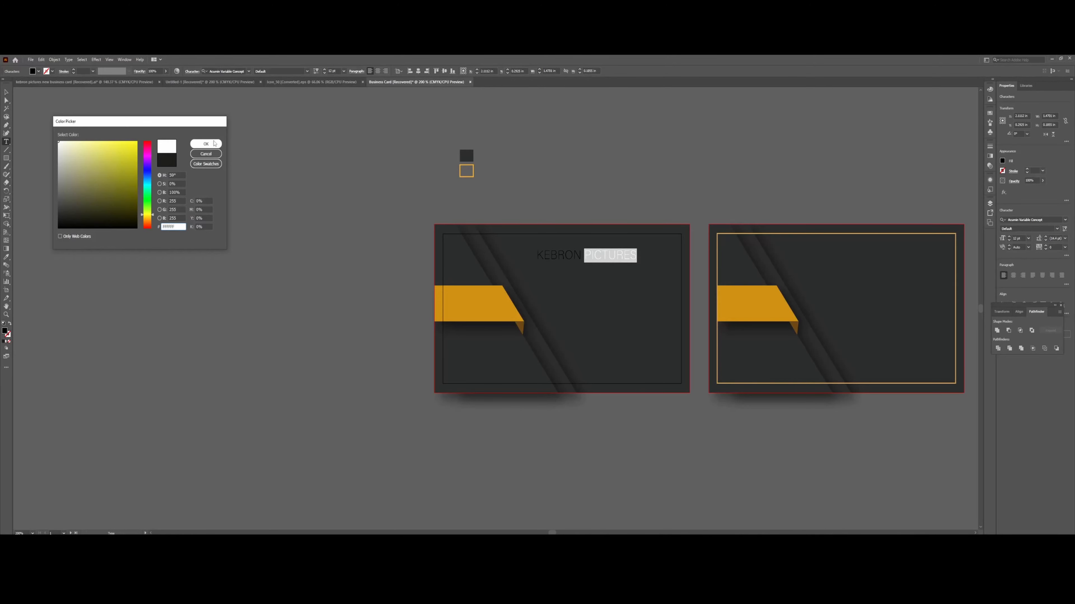
pyautogui.click(215, 144)
pyautogui.moveTo(582, 255); pyautogui.dragTo(518, 256)
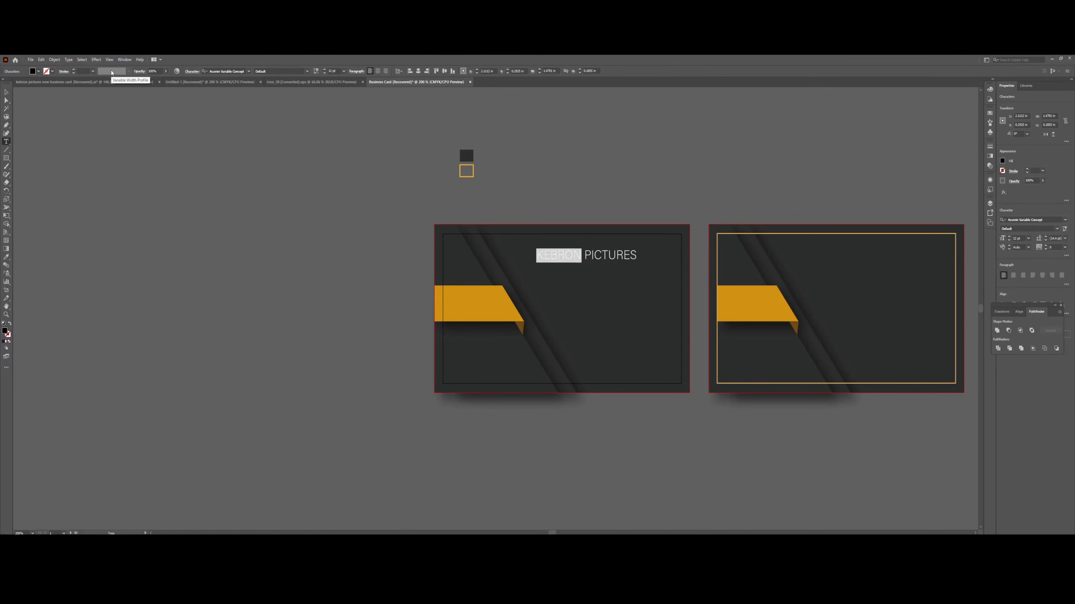
# Preview Franklin Gothic Medium and Myriad Pro on KEBRON, settling back on Acumin Variable Concept.
pyautogui.click(249, 72)
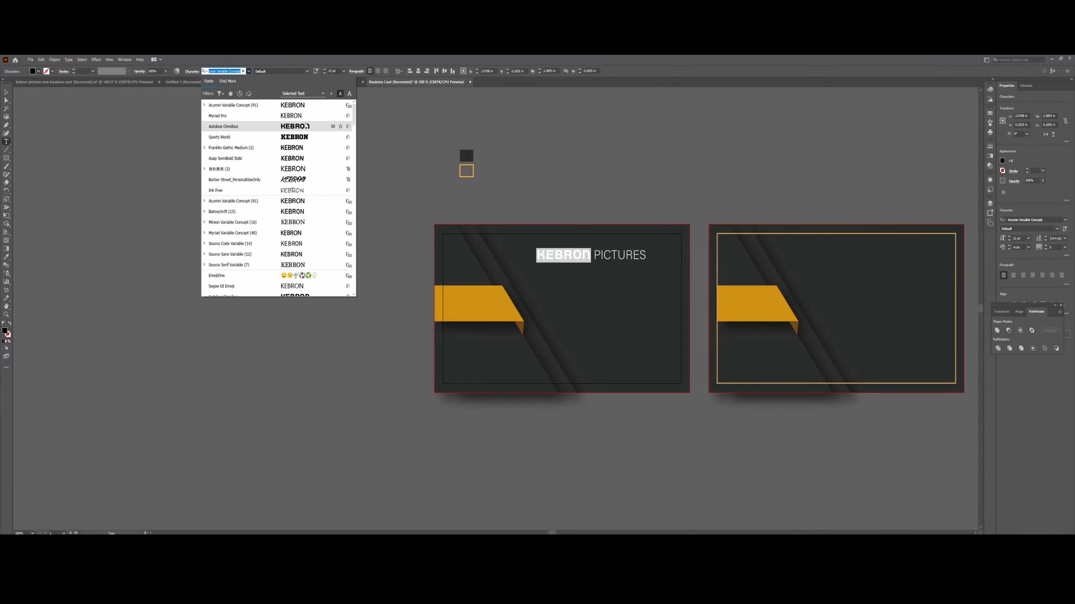
pyautogui.press('Up')
pyautogui.press('Up')
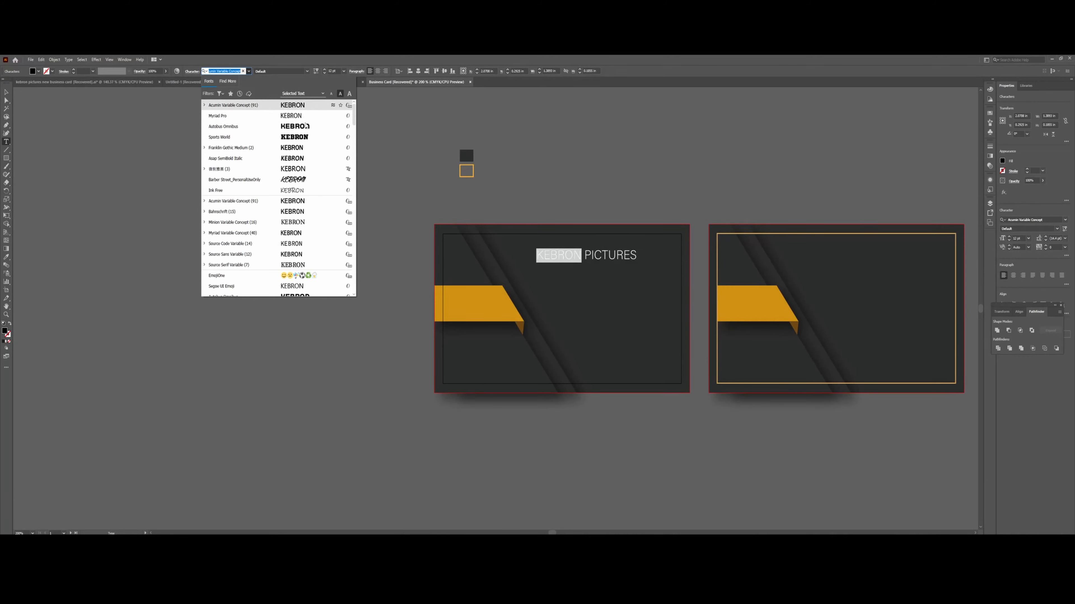
pyautogui.press('Down')
pyautogui.press('Down')
pyautogui.press('Down')
pyautogui.press('Down')
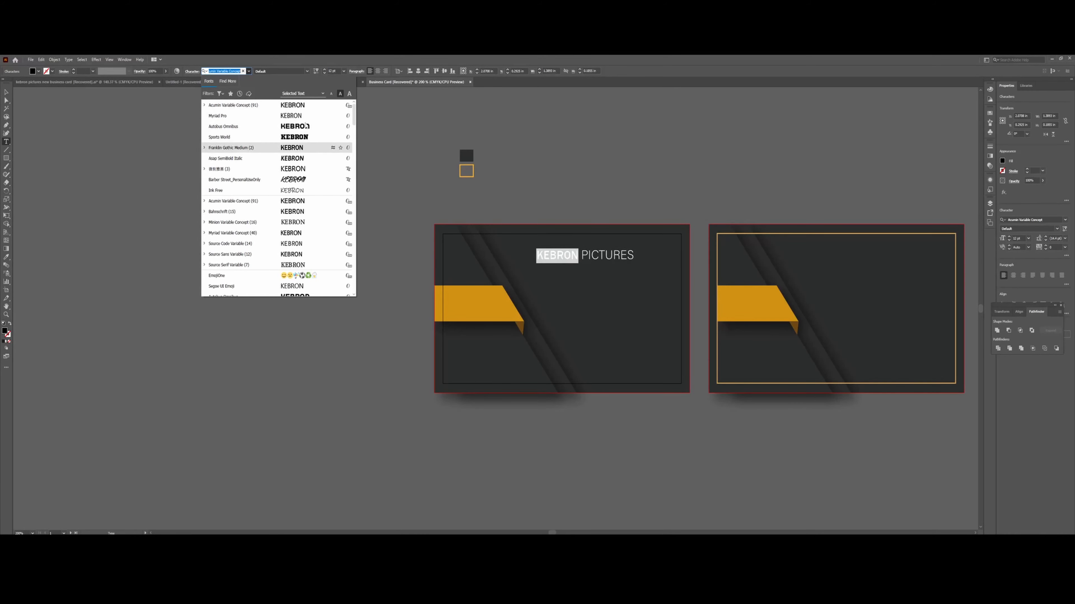
pyautogui.press('Down')
pyautogui.press('Down')
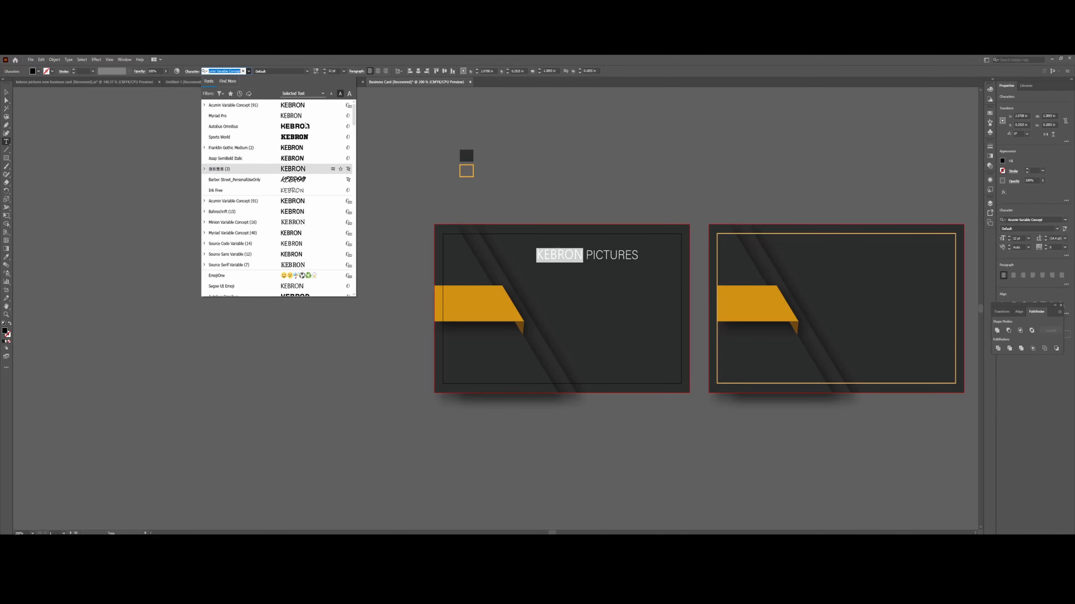
pyautogui.press('Down')
pyautogui.press('Down')
pyautogui.press('Down')
pyautogui.press('Down')
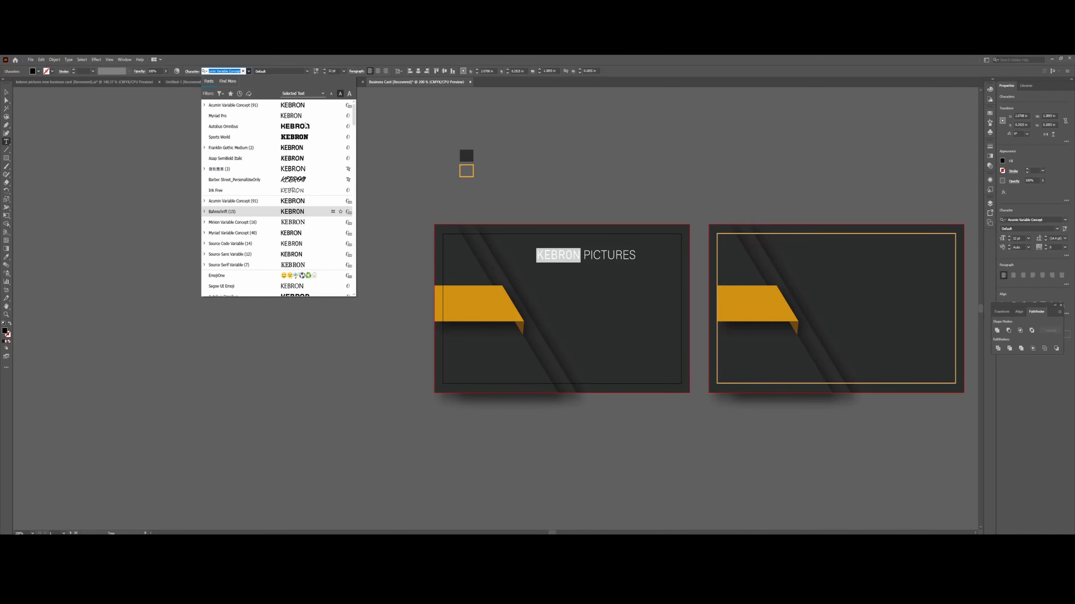
pyautogui.press('Up')
pyautogui.press('Up')
pyautogui.press('Up')
pyautogui.press('Up')
pyautogui.press('Up')
pyautogui.press('Up')
pyautogui.press('Up')
pyautogui.press('Up')
pyautogui.press('Up')
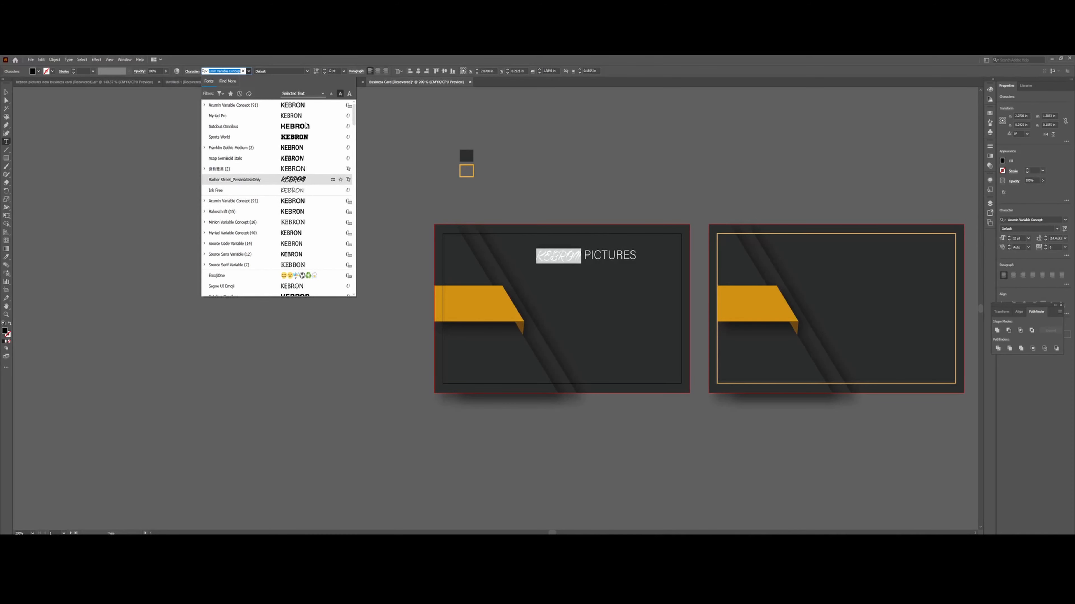
pyautogui.press('Up')
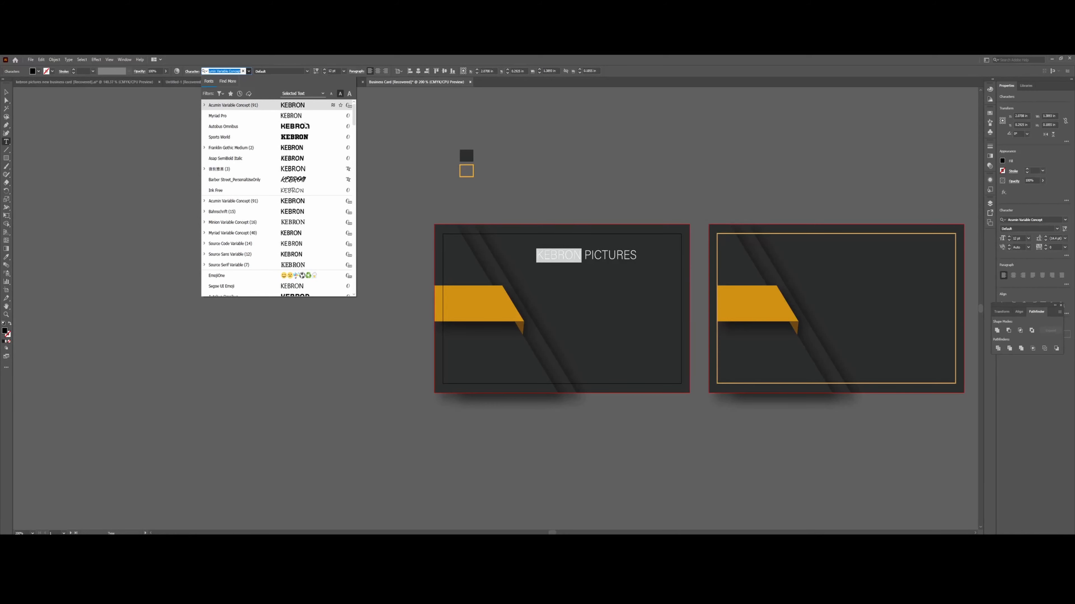
# Set KEBRON in Acumin Variable Concept, then make it hollow with no fill and an orange stroke.
pyautogui.click(291, 108)
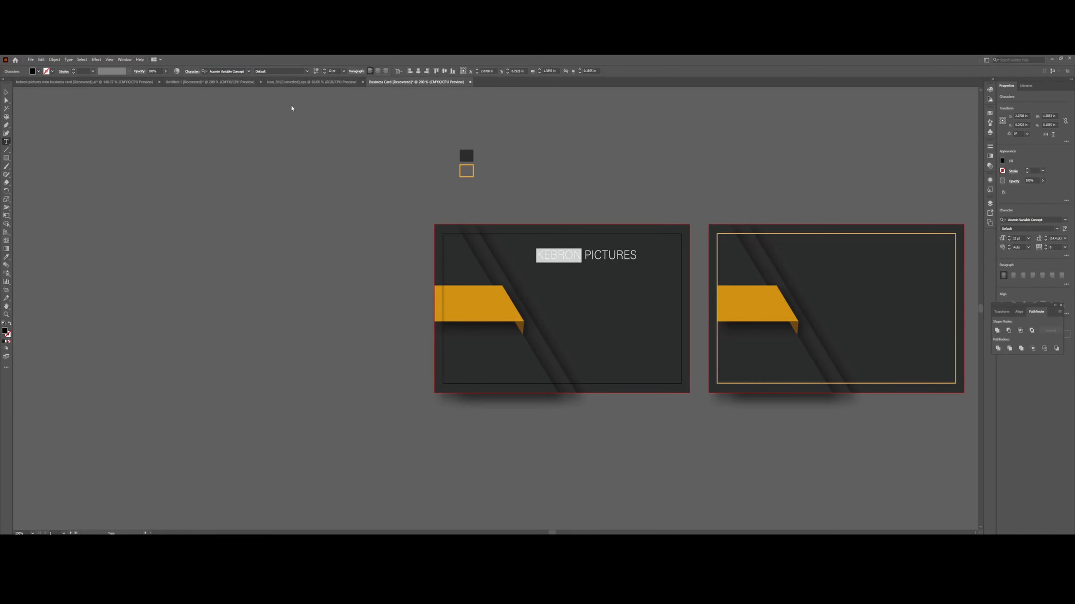
pyautogui.click(578, 255)
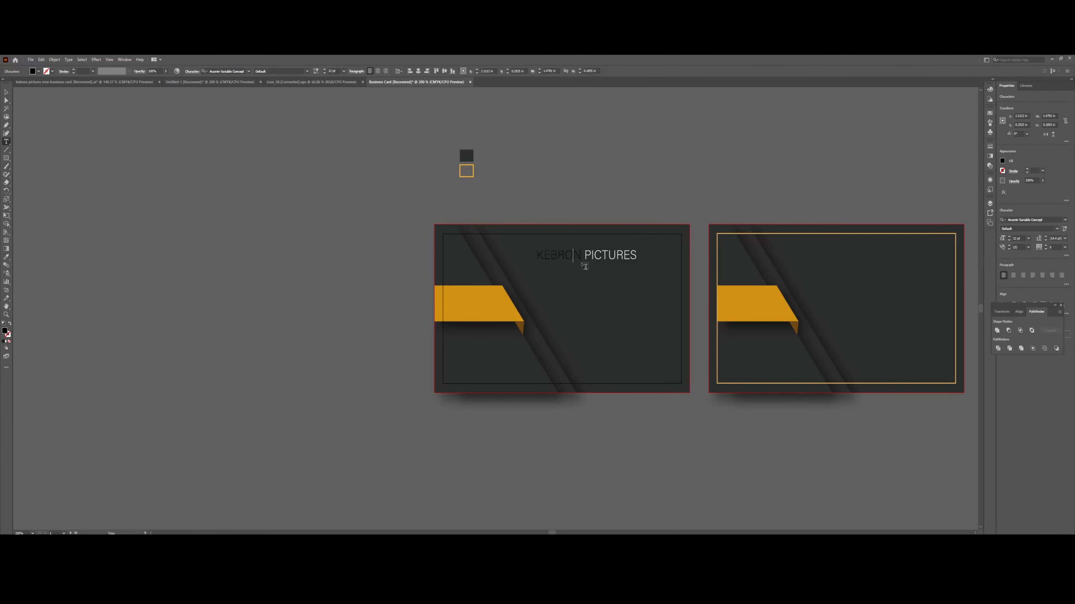
pyautogui.doubleClick(580, 254)
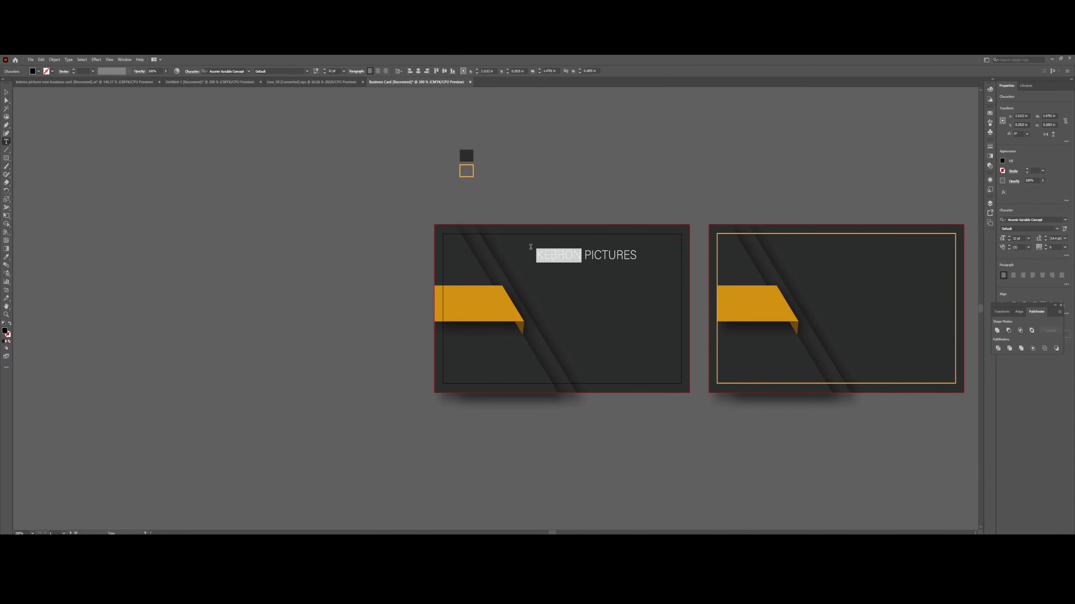
pyautogui.click(39, 72)
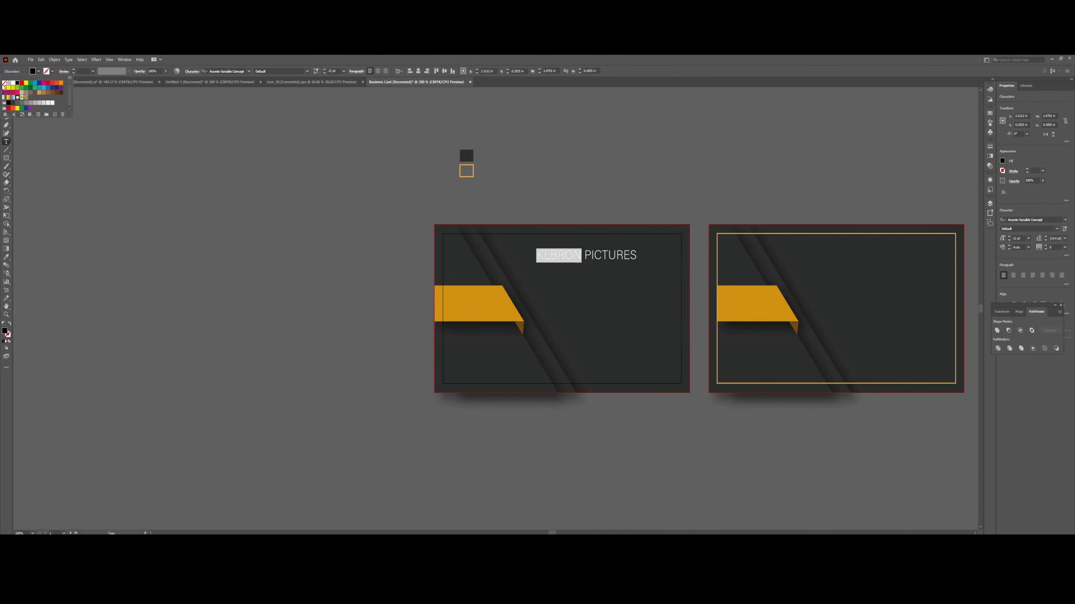
pyautogui.click(4, 85)
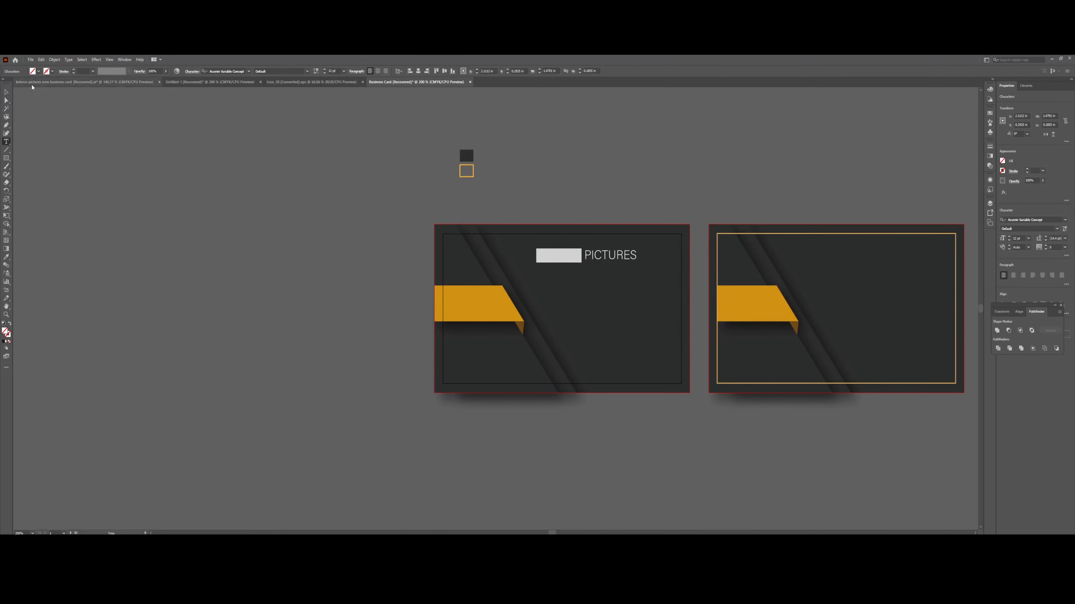
pyautogui.click(52, 71)
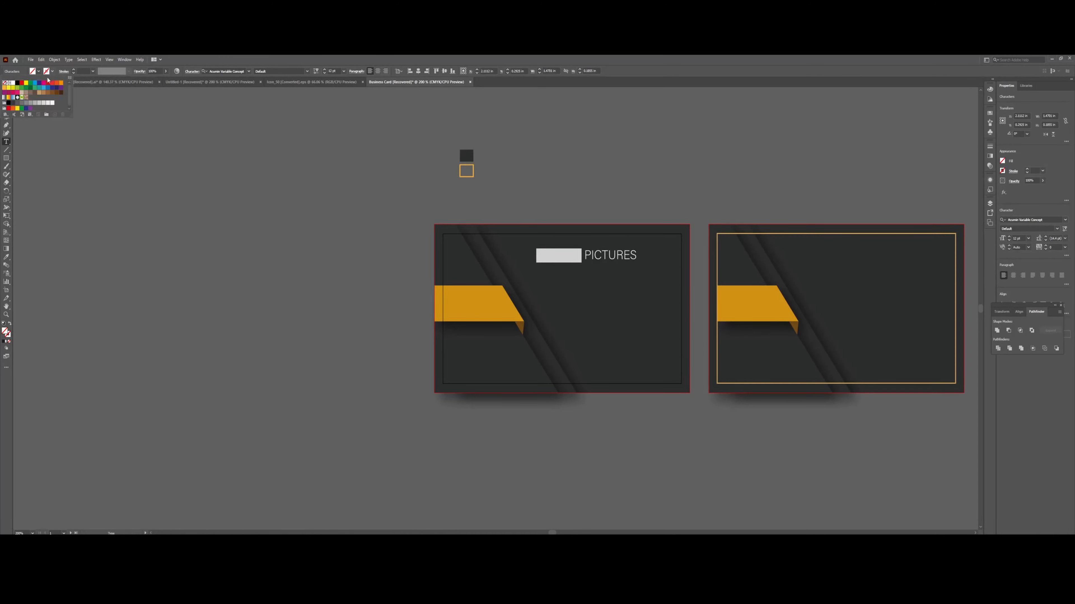
pyautogui.click(4, 89)
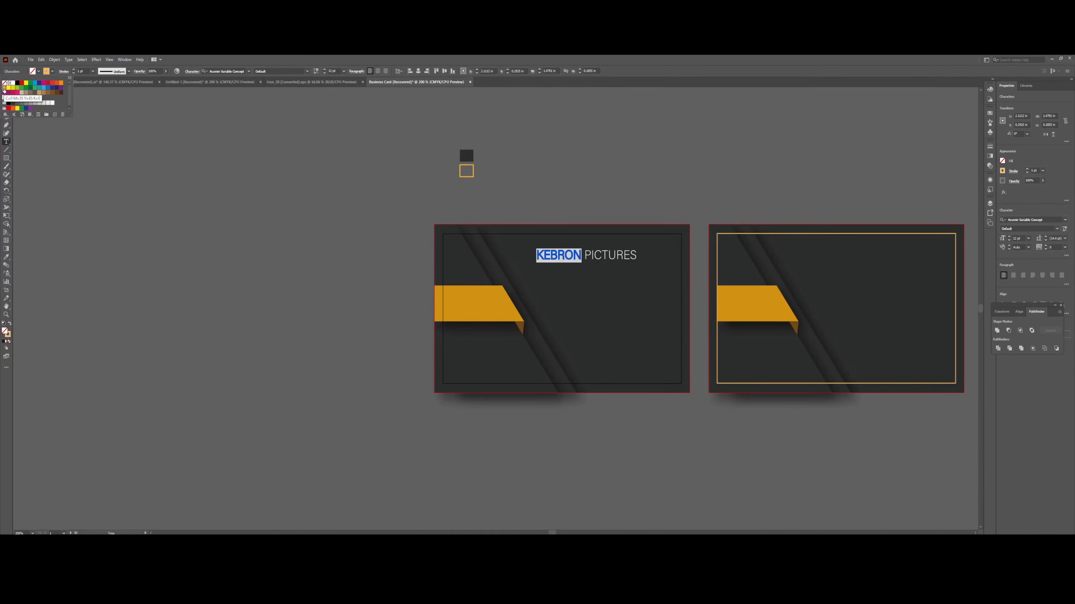
pyautogui.click(78, 76)
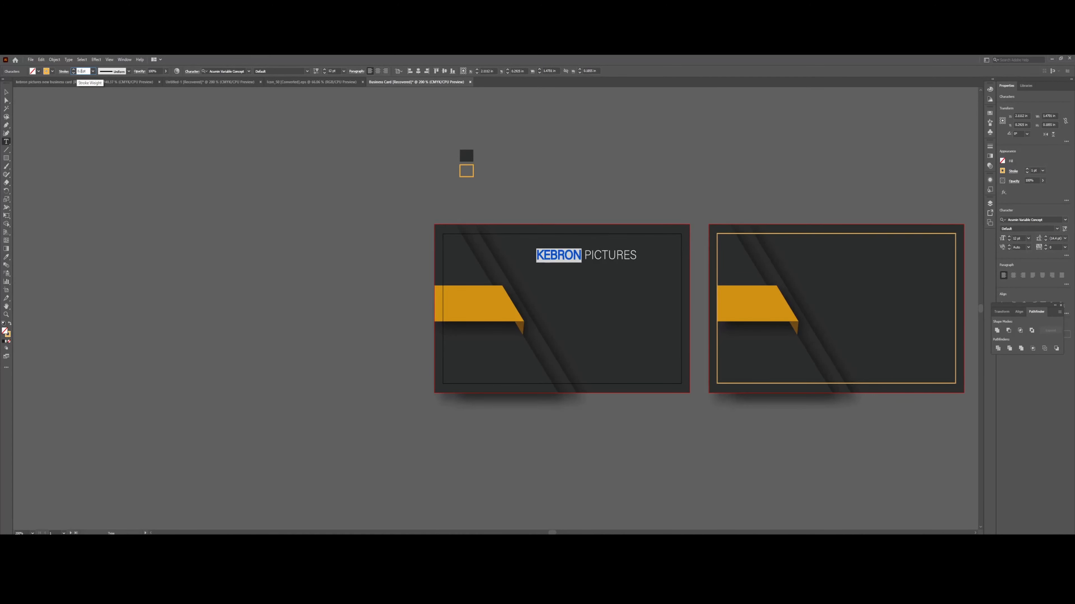
pyautogui.click(7, 92)
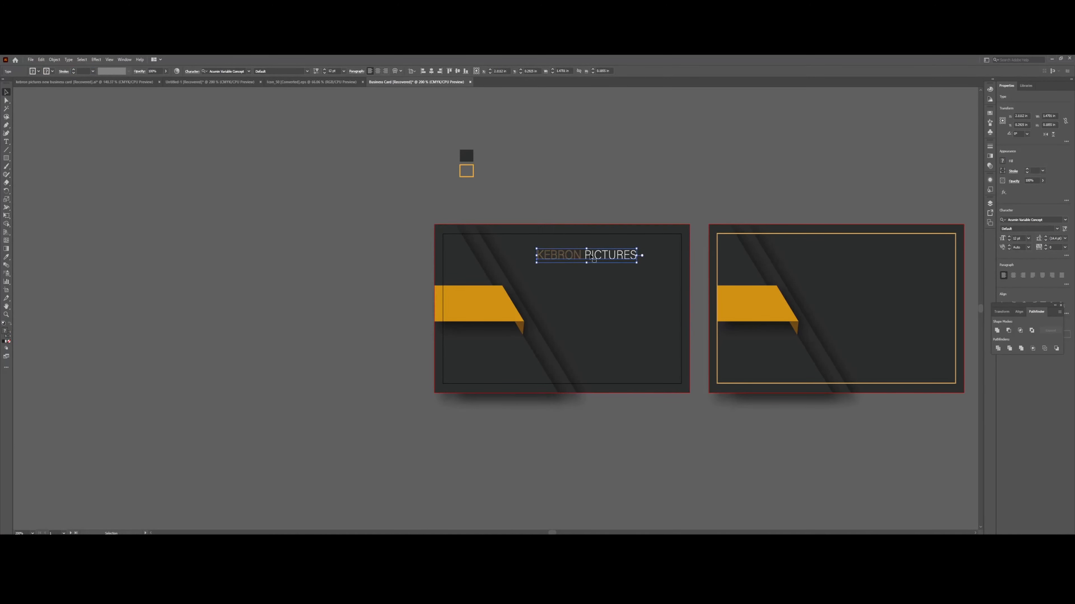
# Scale the KEBRON PICTURES heading up and wider on both sides, then select the word KEBRON.
pyautogui.moveTo(587, 263); pyautogui.dragTo(660, 260)
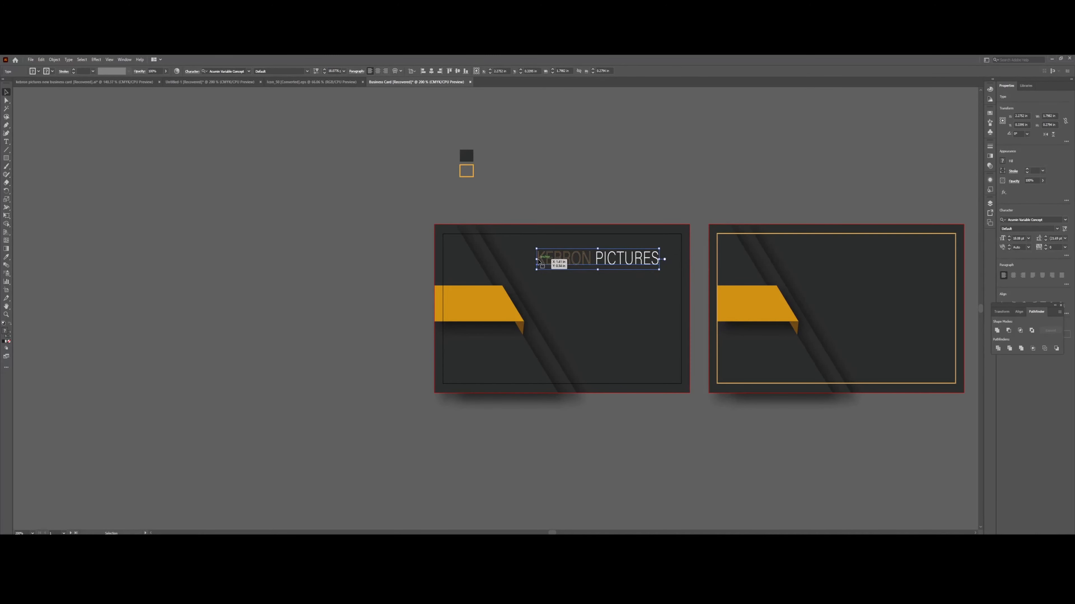
pyautogui.moveTo(536, 260); pyautogui.dragTo(534, 260)
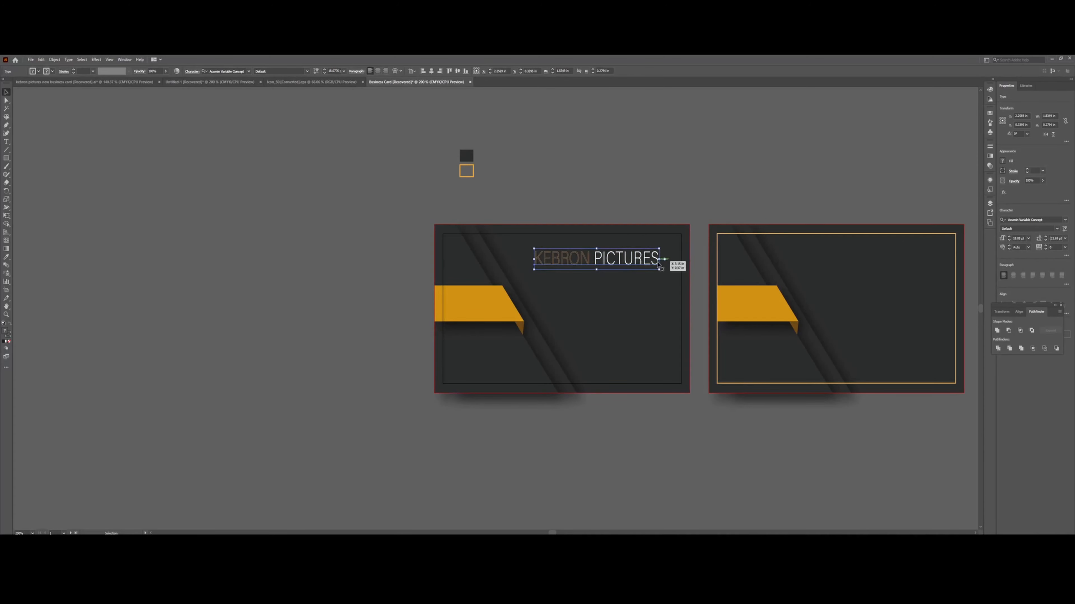
pyautogui.moveTo(659, 260); pyautogui.dragTo(613, 257)
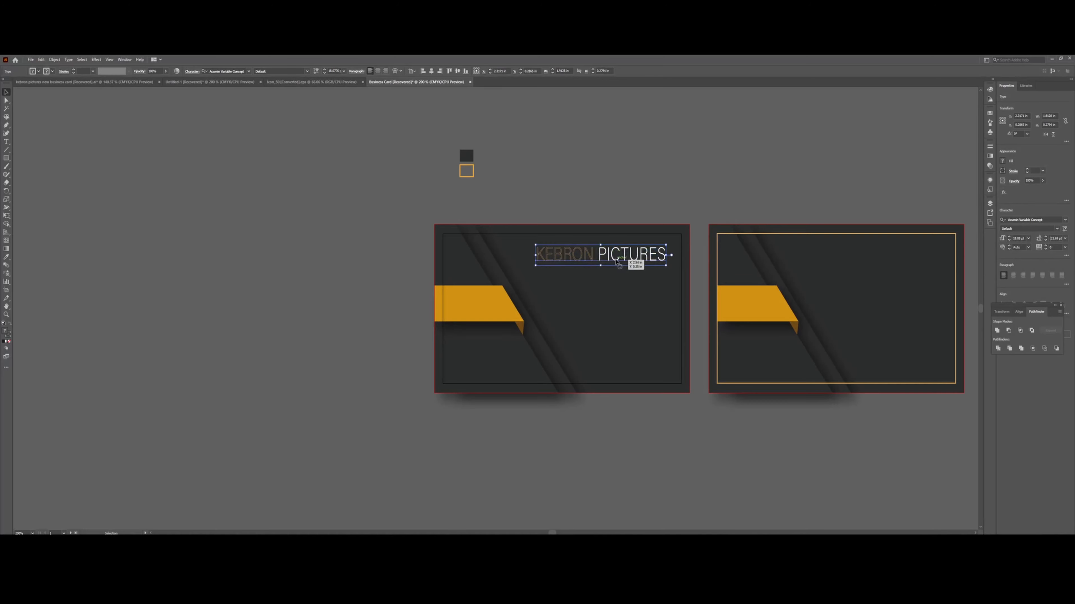
pyautogui.tripleClick(591, 255)
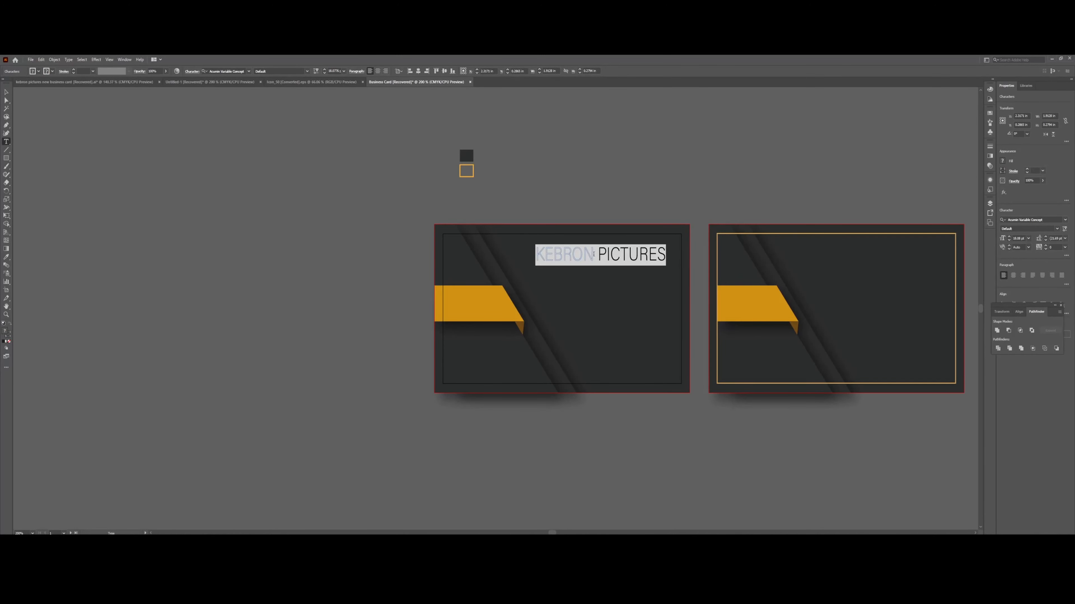
pyautogui.click(594, 254)
pyautogui.moveTo(585, 256); pyautogui.dragTo(538, 255)
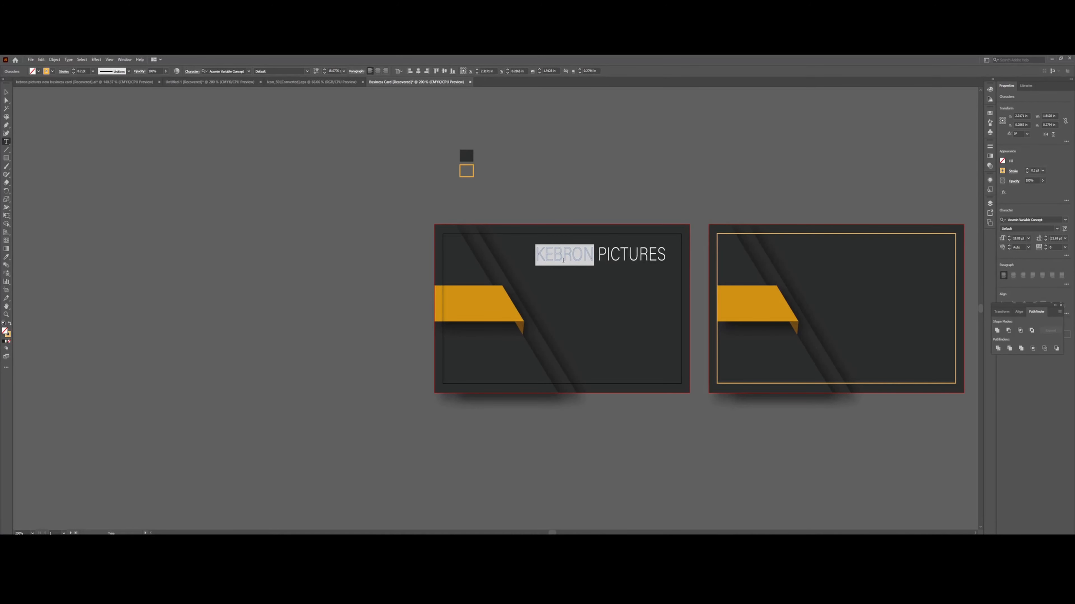
# Preview Myriad Pro and Autobus Omnibus on KEBRON, then apply Franklin Gothic Medium.
pyautogui.click(248, 71)
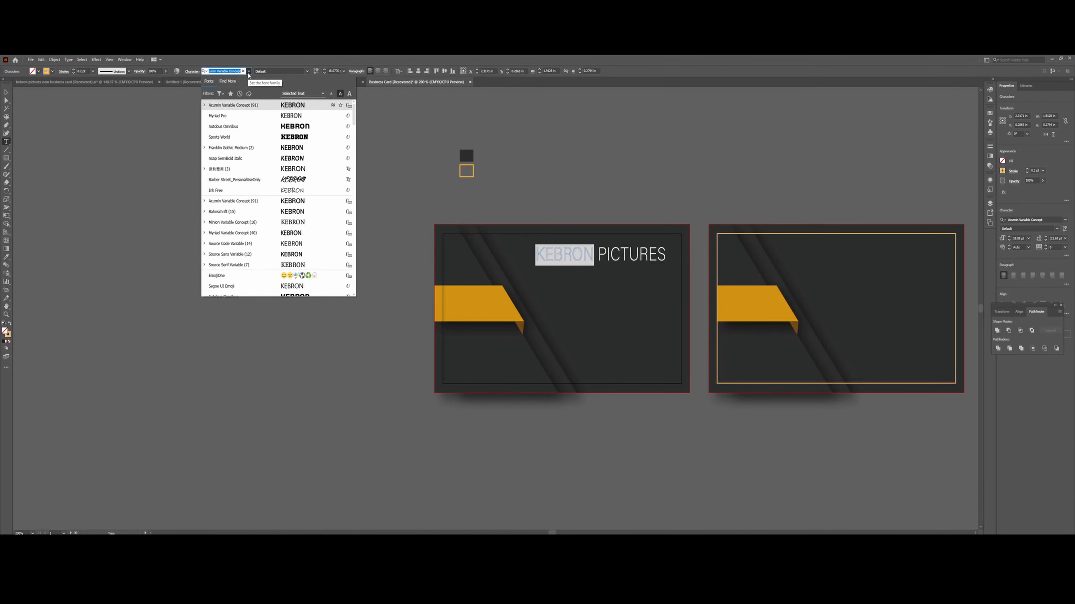
pyautogui.press('Down')
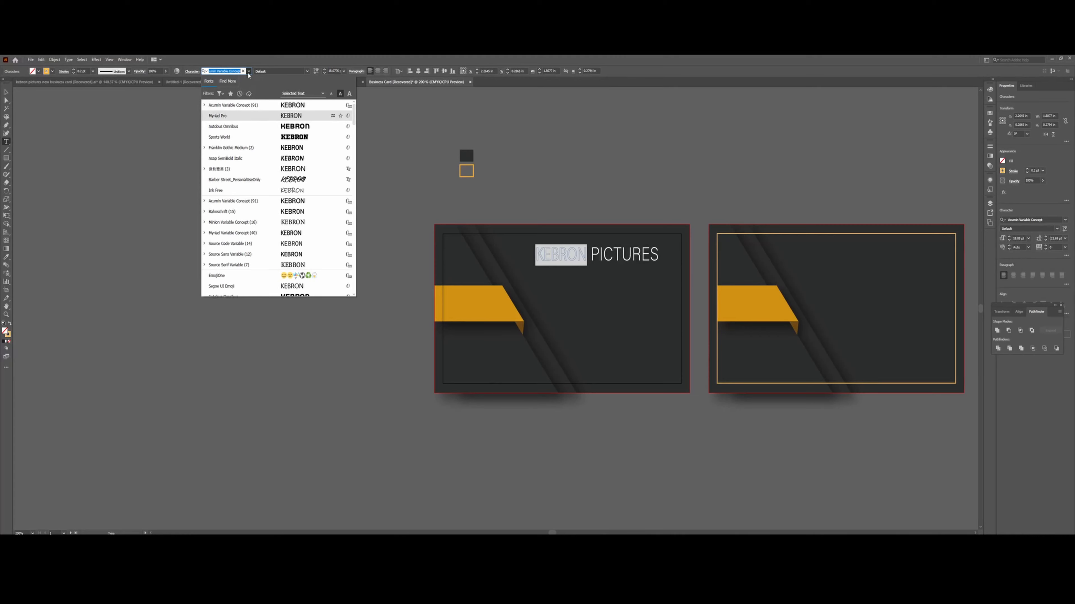
pyautogui.press('Down')
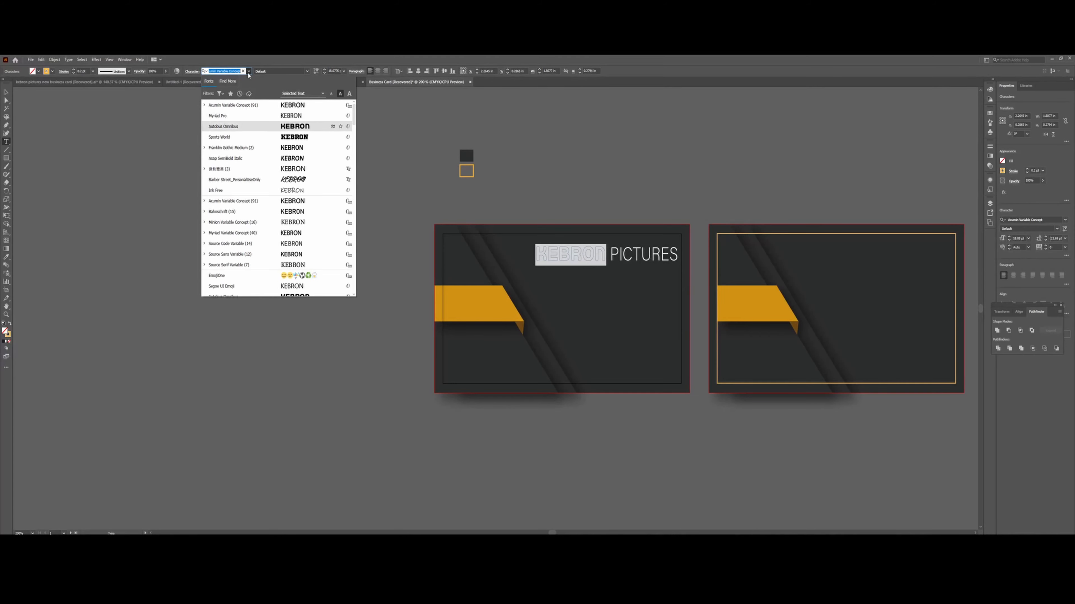
pyautogui.press('Down')
pyautogui.press('Down')
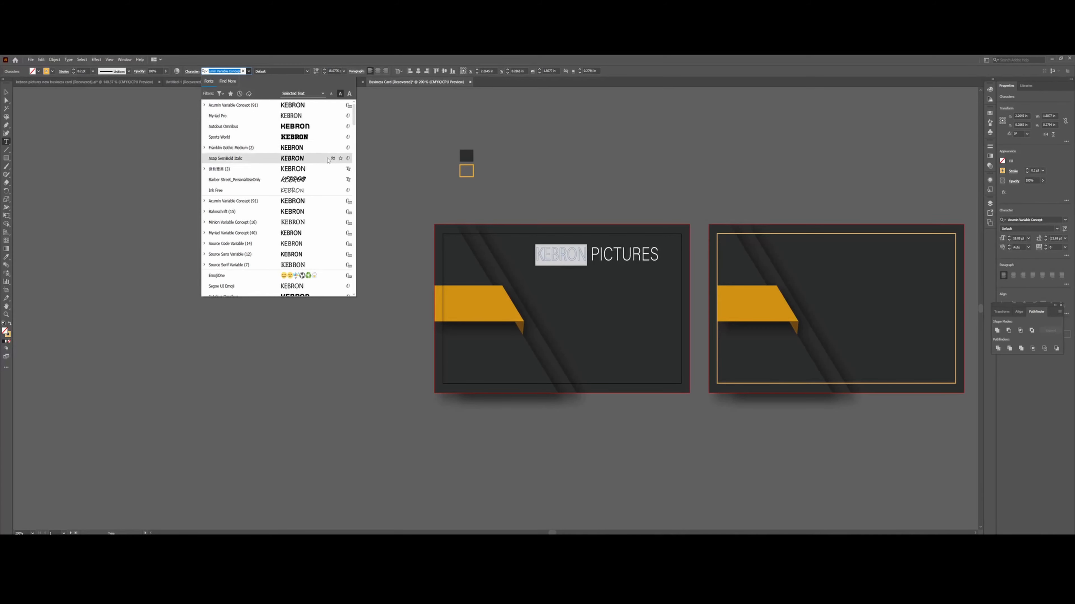
pyautogui.press('Down')
pyautogui.press('Down')
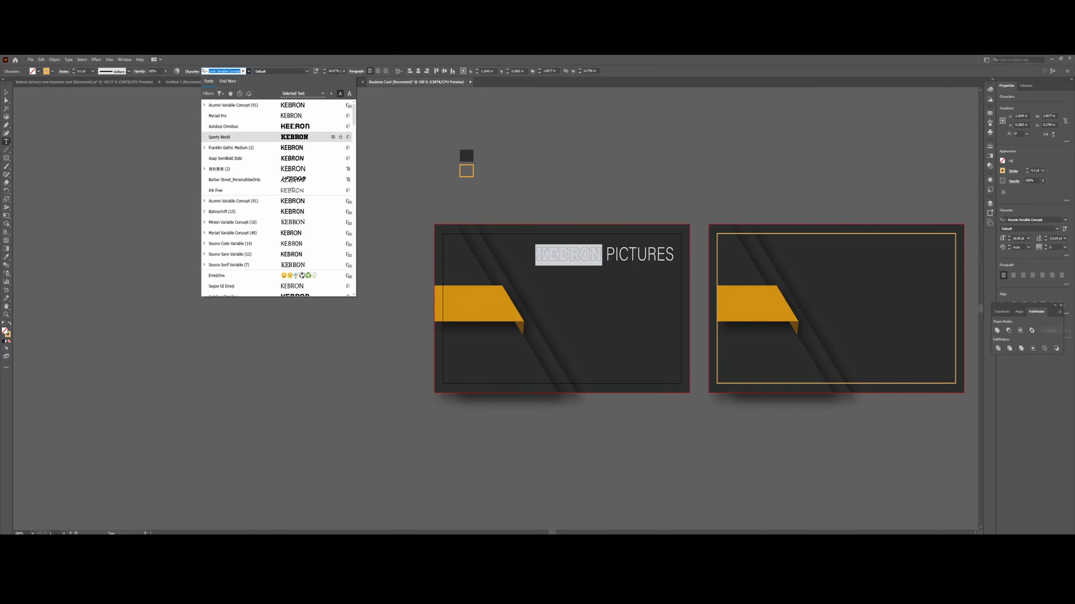
pyautogui.press('Return')
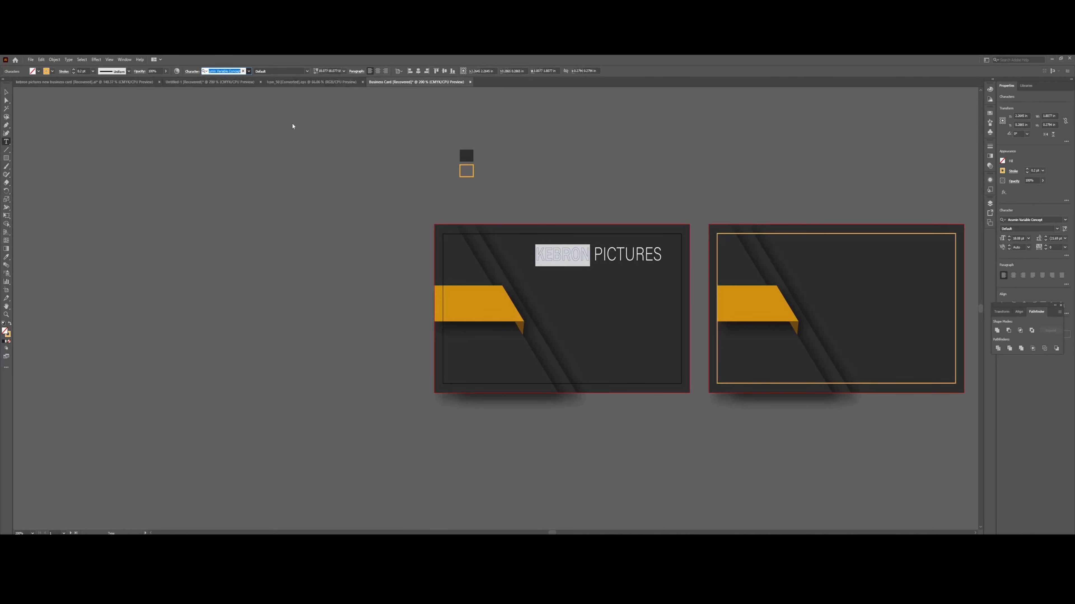
# Set the stroke weight of KEBRON's orange outline to 0.4 pt.
pyautogui.click(588, 255)
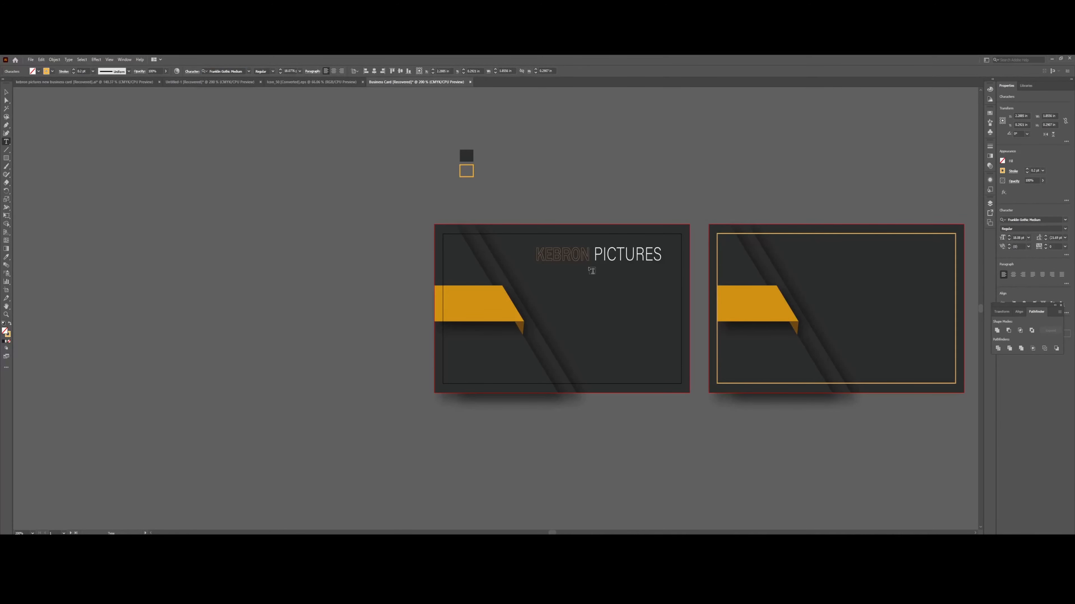
pyautogui.doubleClick(581, 254)
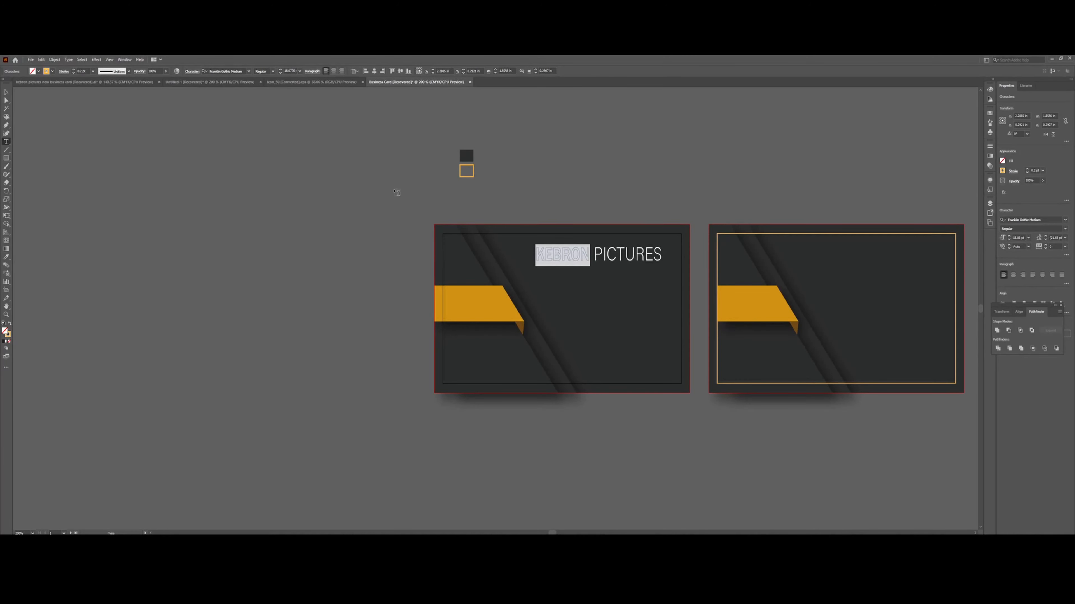
pyautogui.click(80, 71)
pyautogui.click(552, 254)
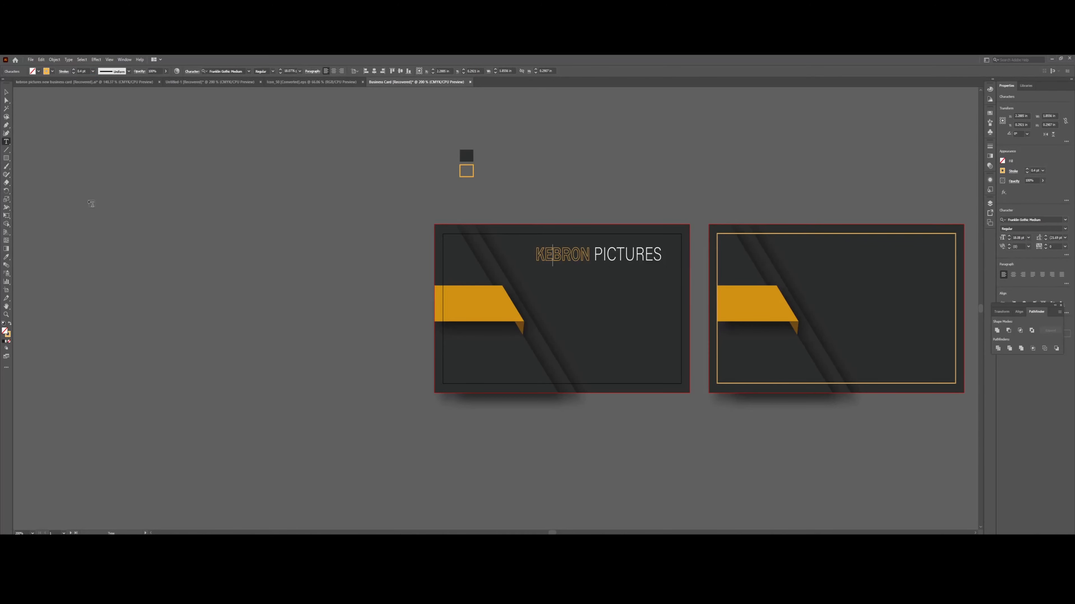
pyautogui.click(7, 93)
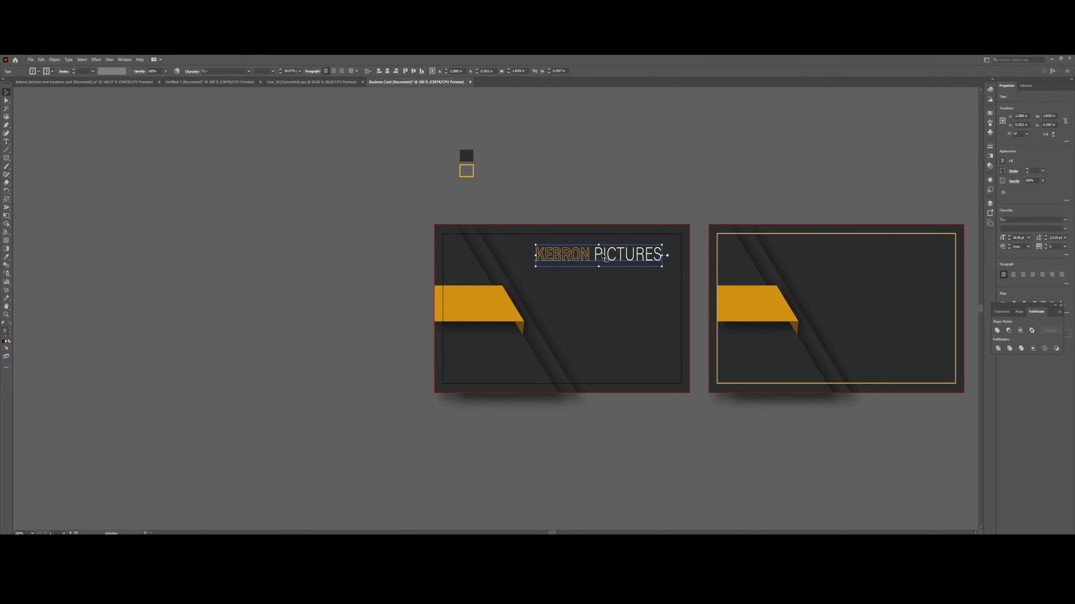
# Copy the heading onto the orange banner and give its PICTURES the dark background colour with the Eyedropper.
pyautogui.moveTo(604, 256); pyautogui.dragTo(504, 303)
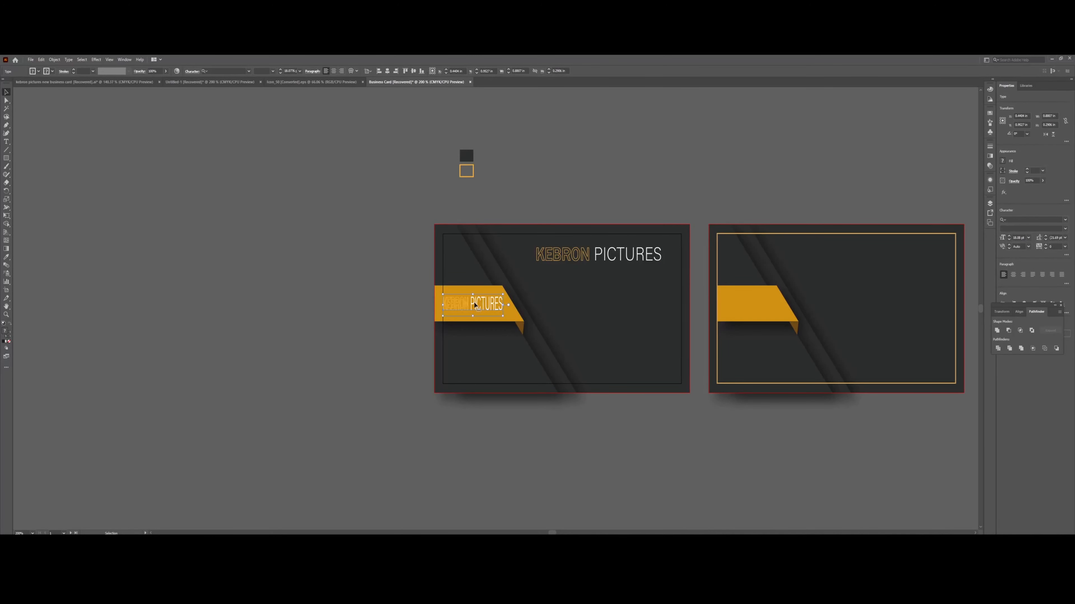
pyautogui.doubleClick(467, 307)
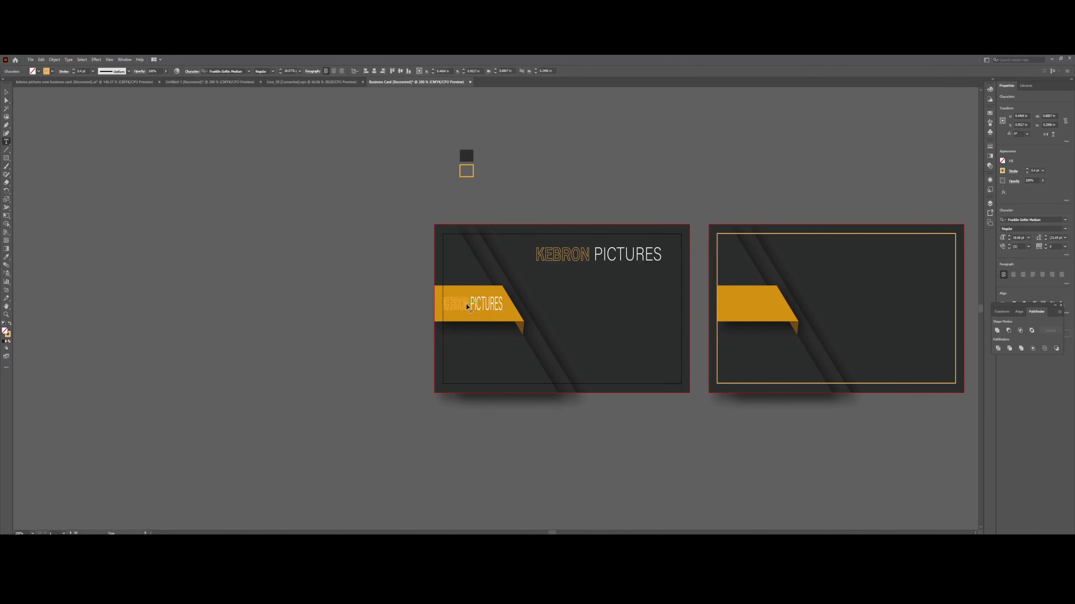
pyautogui.moveTo(470, 305); pyautogui.dragTo(506, 306)
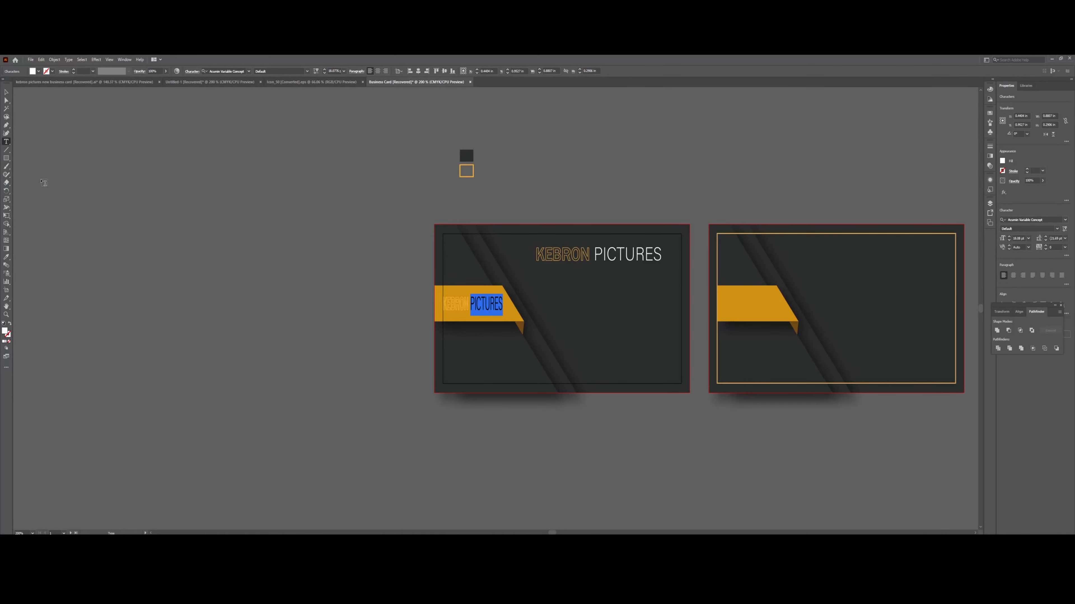
pyautogui.click(6, 257)
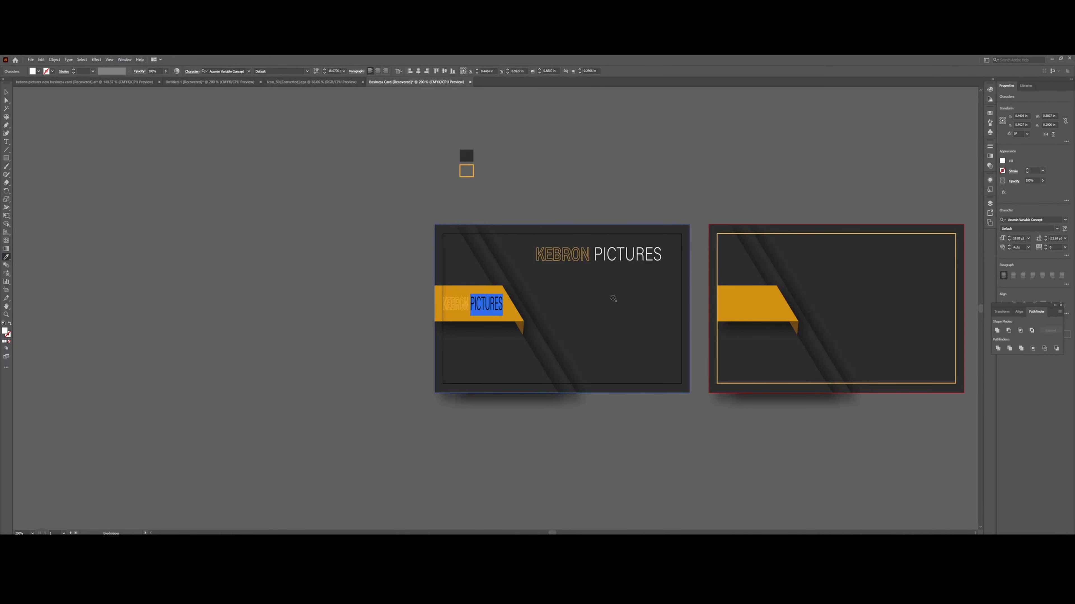
pyautogui.click(467, 156)
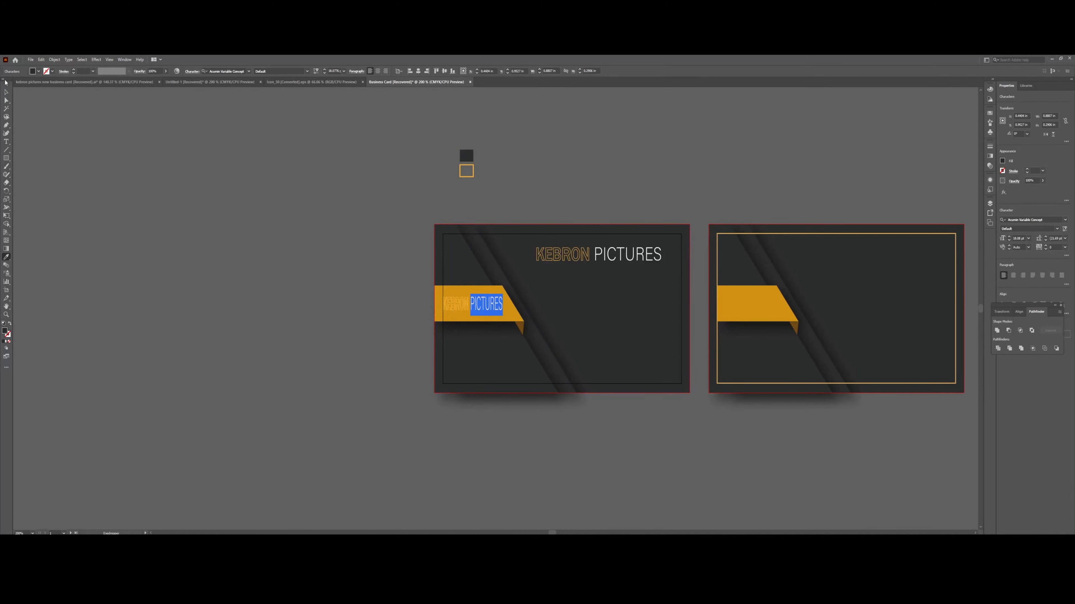
pyautogui.click(6, 92)
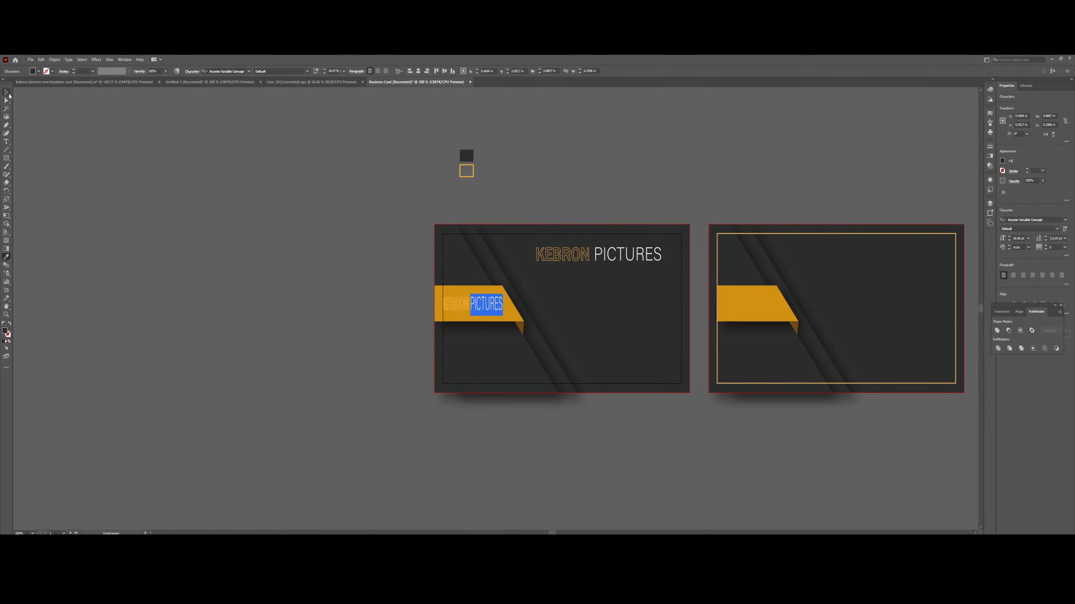
# Remove the outline from the banner's KEBRON and try a golden orange fill.
pyautogui.doubleClick(467, 307)
pyautogui.moveTo(469, 304); pyautogui.dragTo(443, 304)
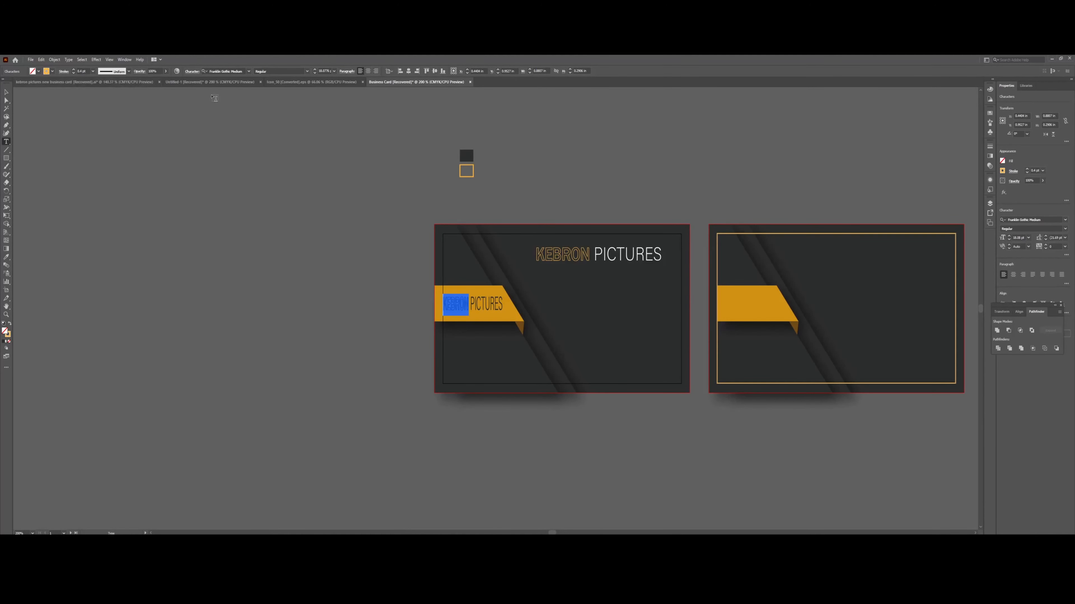
pyautogui.click(249, 72)
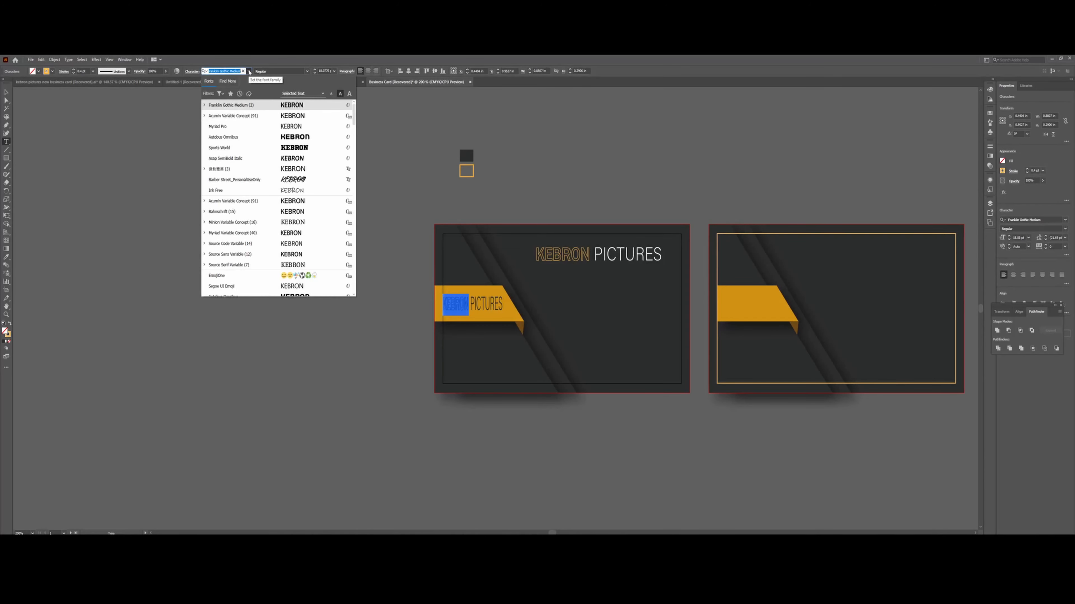
pyautogui.click(281, 107)
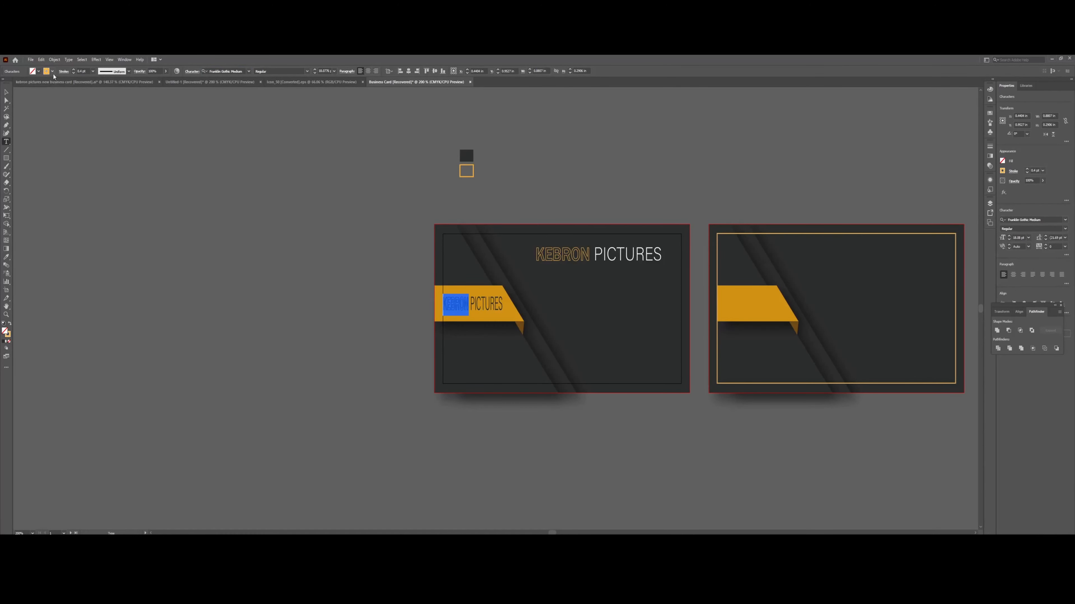
pyautogui.click(38, 72)
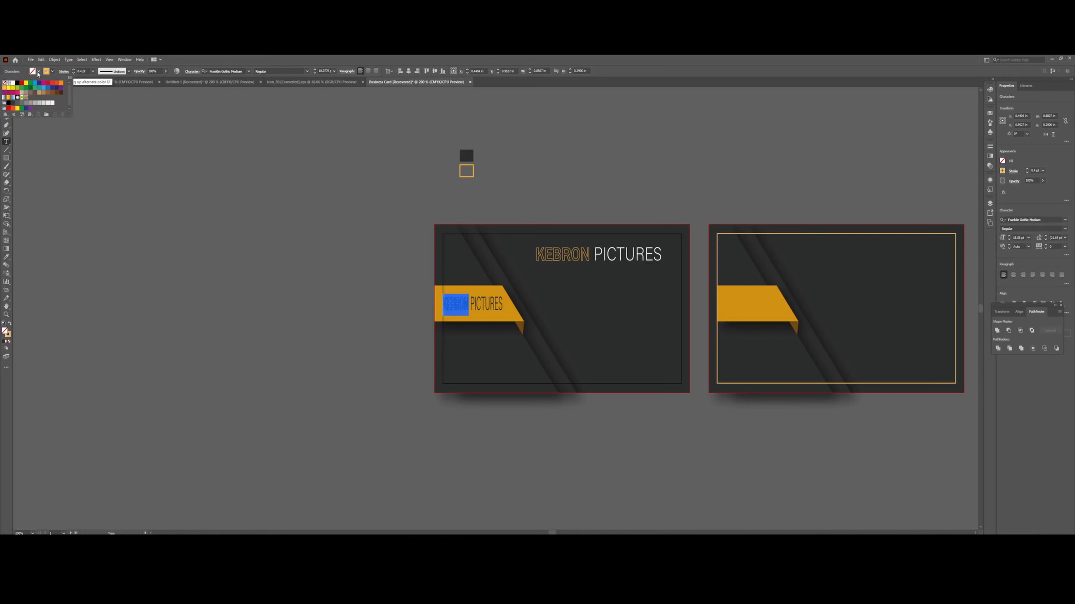
pyautogui.click(4, 88)
pyautogui.click(52, 73)
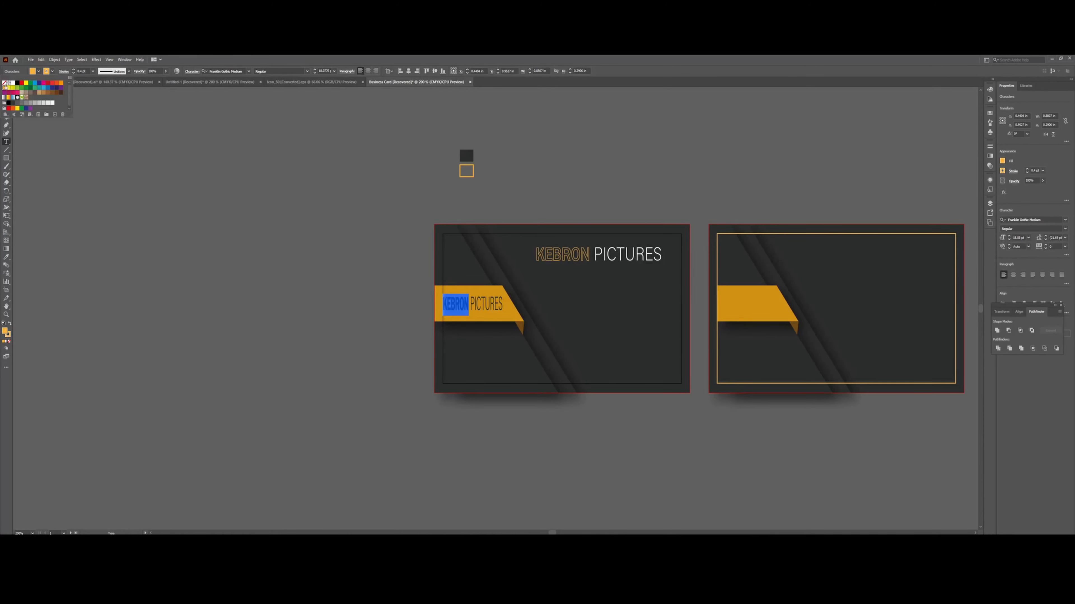
pyautogui.click(5, 84)
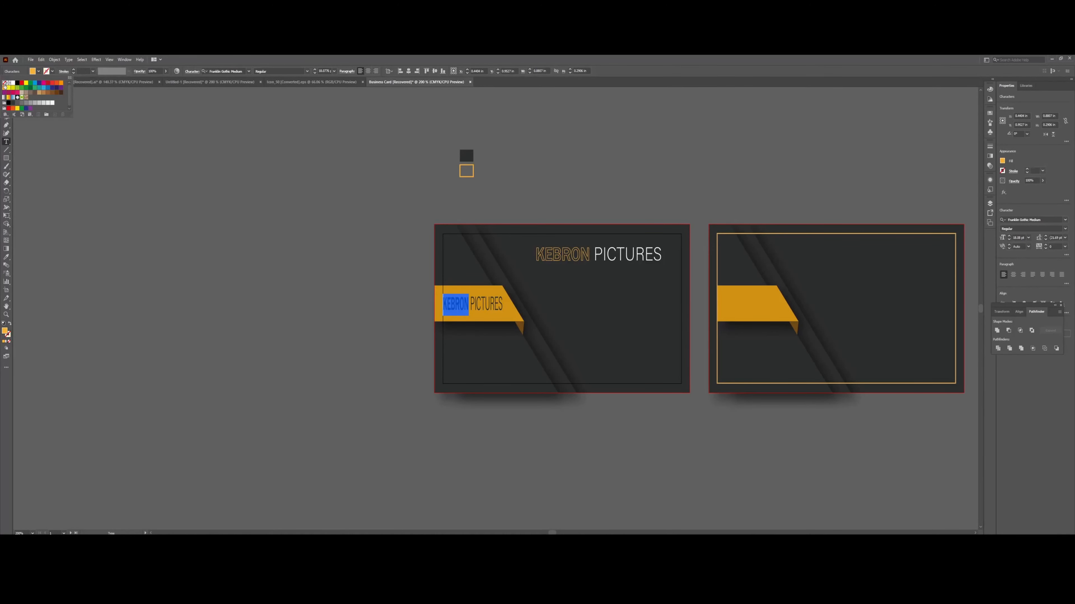
pyautogui.click(465, 305)
pyautogui.click(469, 304)
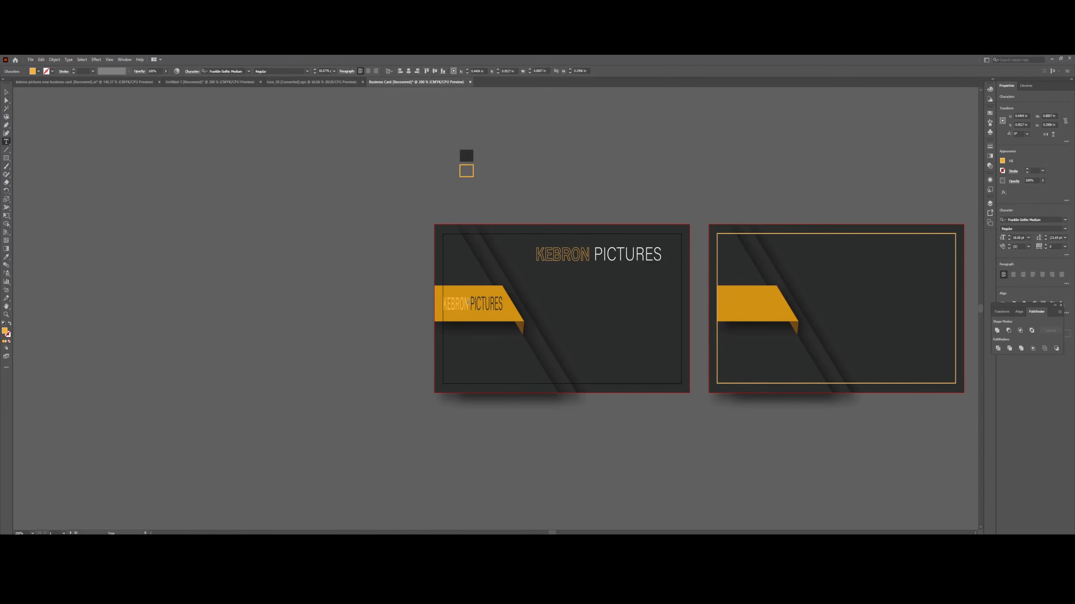
# Fill the banner's KEBRON with pure white from the Color Picker.
pyautogui.moveTo(468, 304); pyautogui.dragTo(429, 303)
pyautogui.doubleClick(5, 332)
pyautogui.moveTo(68, 151); pyautogui.dragTo(45, 132)
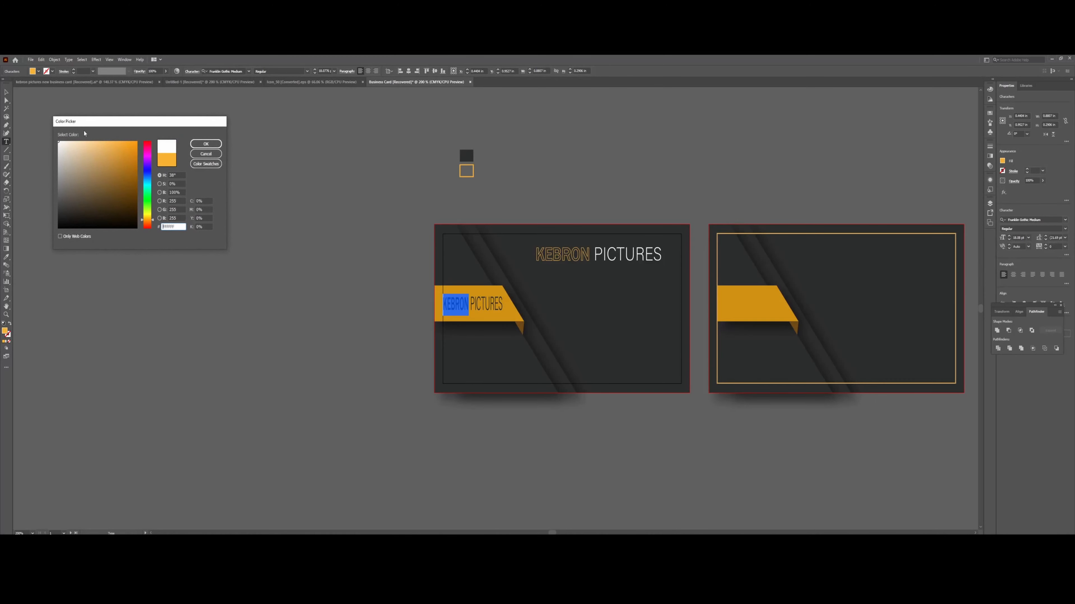
pyautogui.click(206, 144)
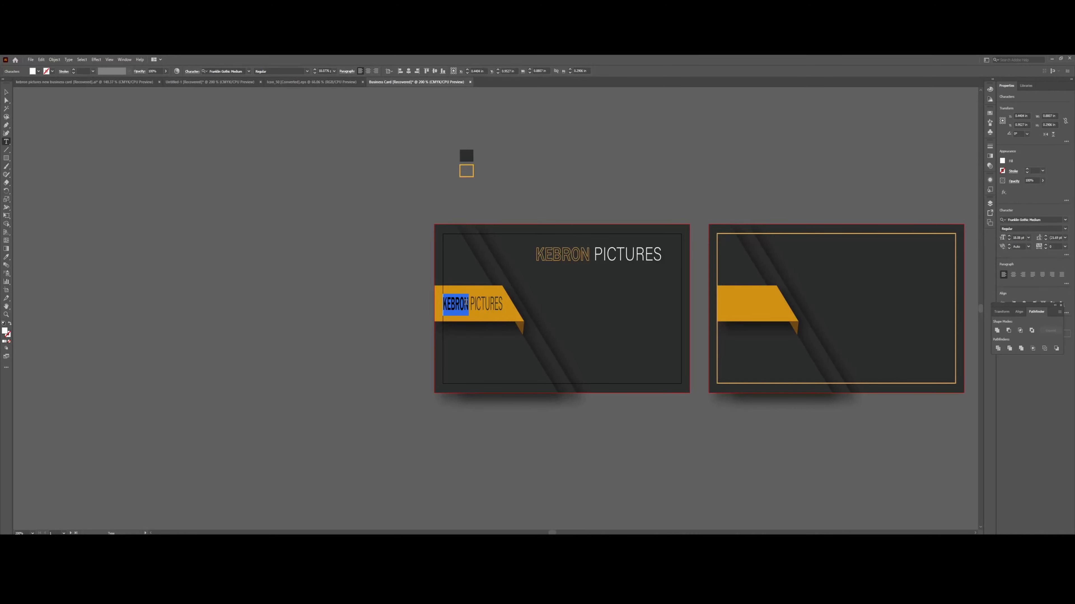
pyautogui.click(465, 302)
# Move the banner's KEBRON PICTURES heading slightly higher.
pyautogui.click(6, 95)
pyautogui.click(473, 313)
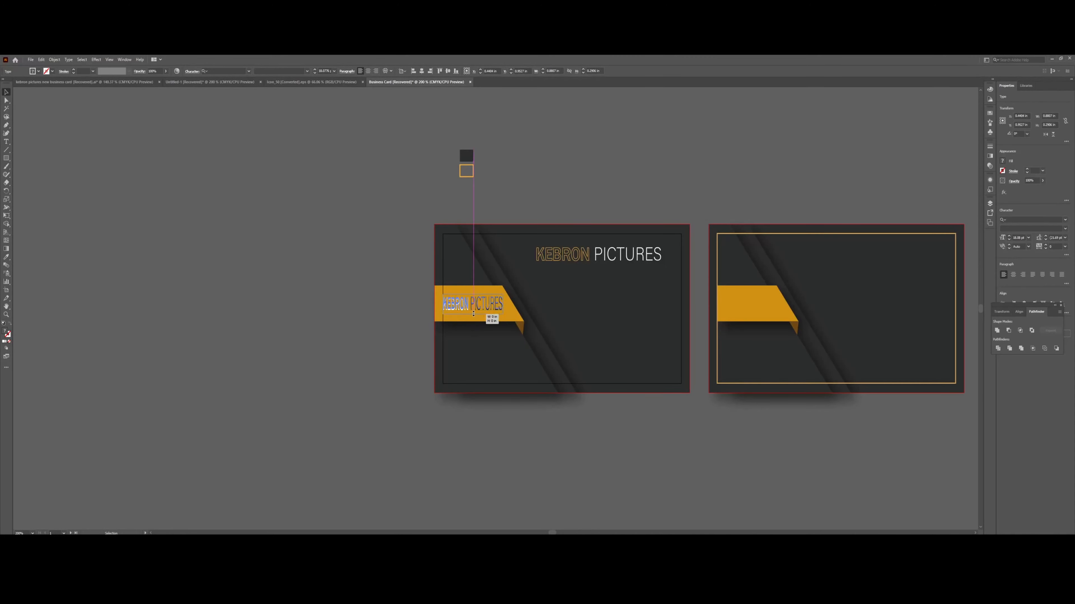
pyautogui.moveTo(472, 313); pyautogui.dragTo(477, 299)
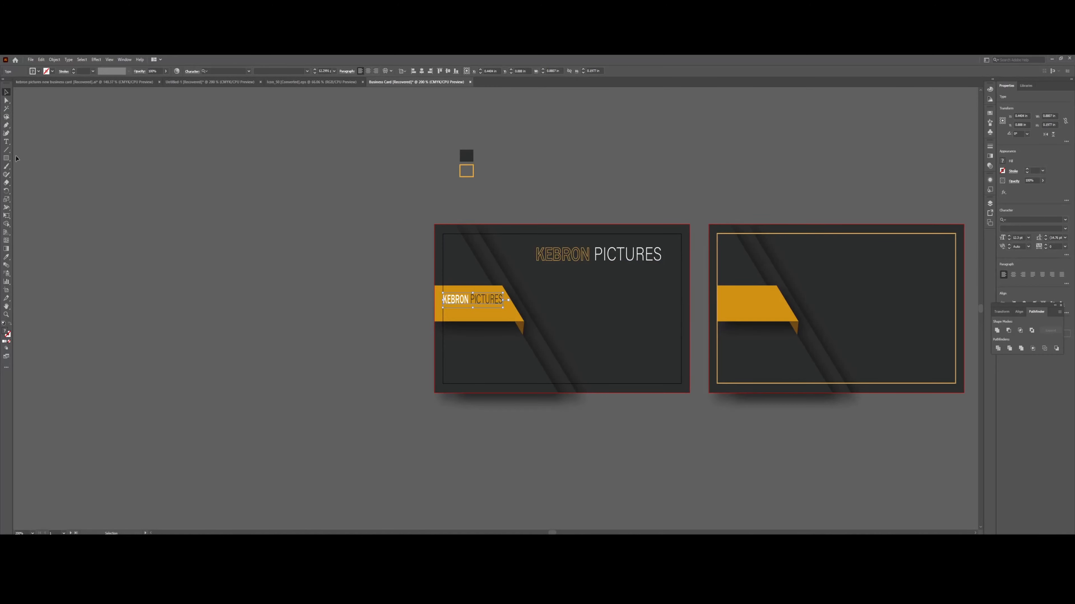
pyautogui.click(7, 141)
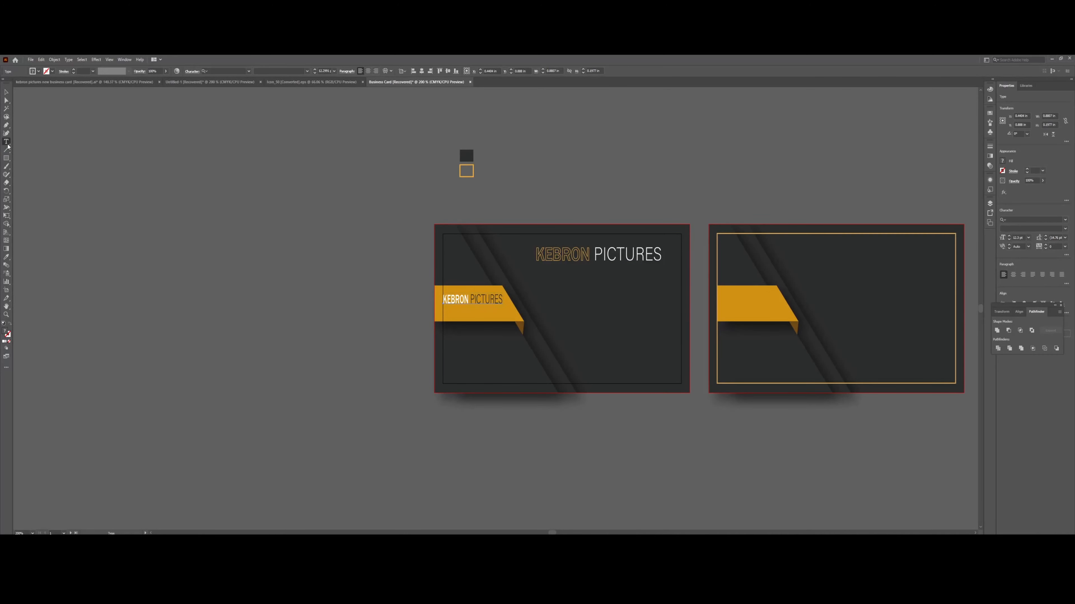
# Type FILM & PHOTOGRAPHY as a new line below the banner heading.
pyautogui.click(450, 313)
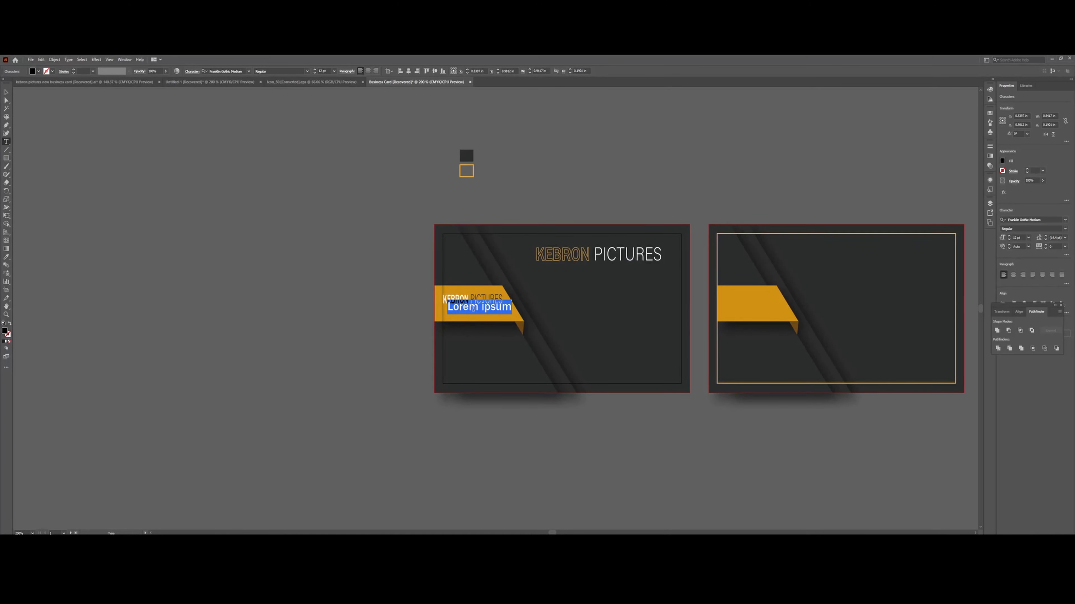
pyautogui.write('FILM')
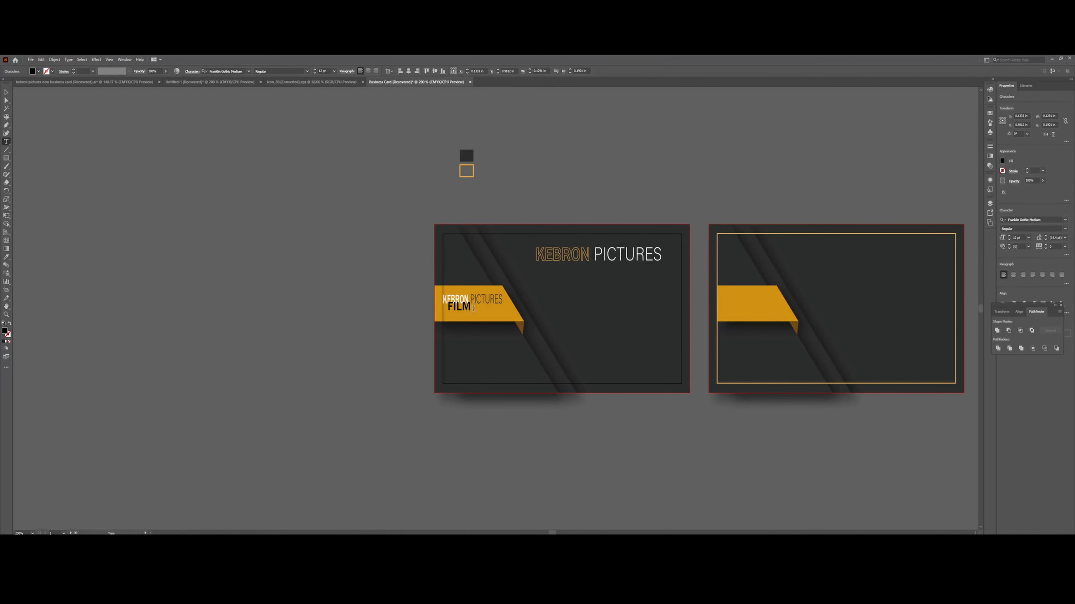
pyautogui.write(' & PHOTOGRAPHY')
pyautogui.hotkey('shift', 'Left')
pyautogui.hotkey('shift', 'Left')
pyautogui.hotkey('shift', 'Left')
pyautogui.hotkey('shift', 'Left')
pyautogui.hotkey('shift', 'Left')
pyautogui.hotkey('shift', 'Left')
pyautogui.hotkey('shift', 'Left')
pyautogui.hotkey('shift', 'Left')
pyautogui.hotkey('shift', 'Left')
pyautogui.hotkey('shift', 'Left')
pyautogui.hotkey('shift', 'Left')
pyautogui.hotkey('shift', 'Left')
pyautogui.hotkey('shift', 'Left')
pyautogui.hotkey('shift', 'Left')
pyautogui.hotkey('shift', 'Left')
pyautogui.hotkey('shift', 'Left')
pyautogui.hotkey('shift', 'Left')
pyautogui.hotkey('shift', 'Left')
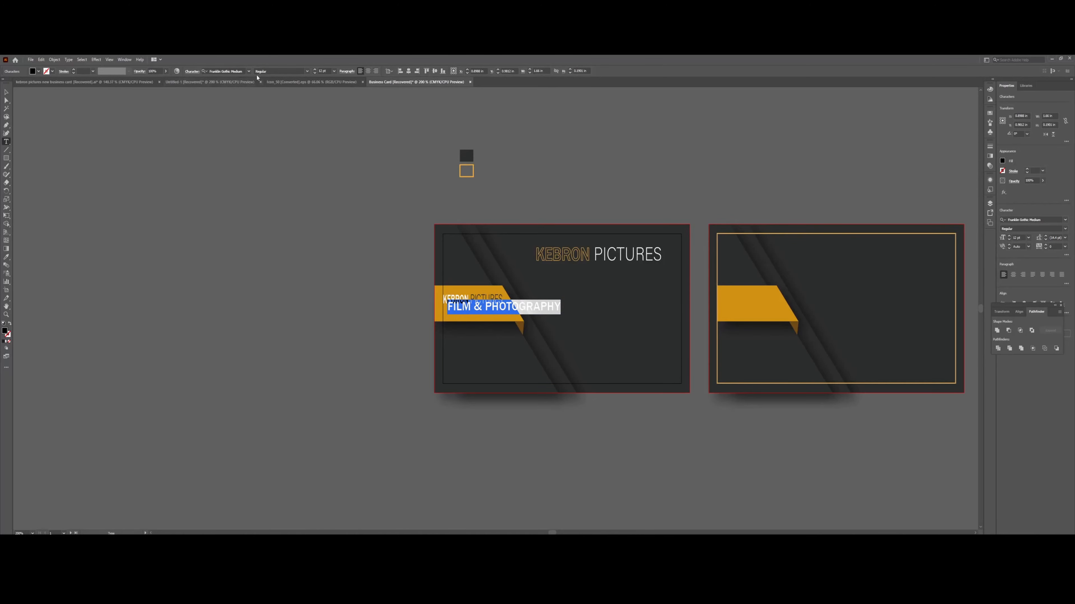
# Preview Franklin Gothic Medium and Ink Free, then set the line in Acumin Variable Concept.
pyautogui.click(248, 71)
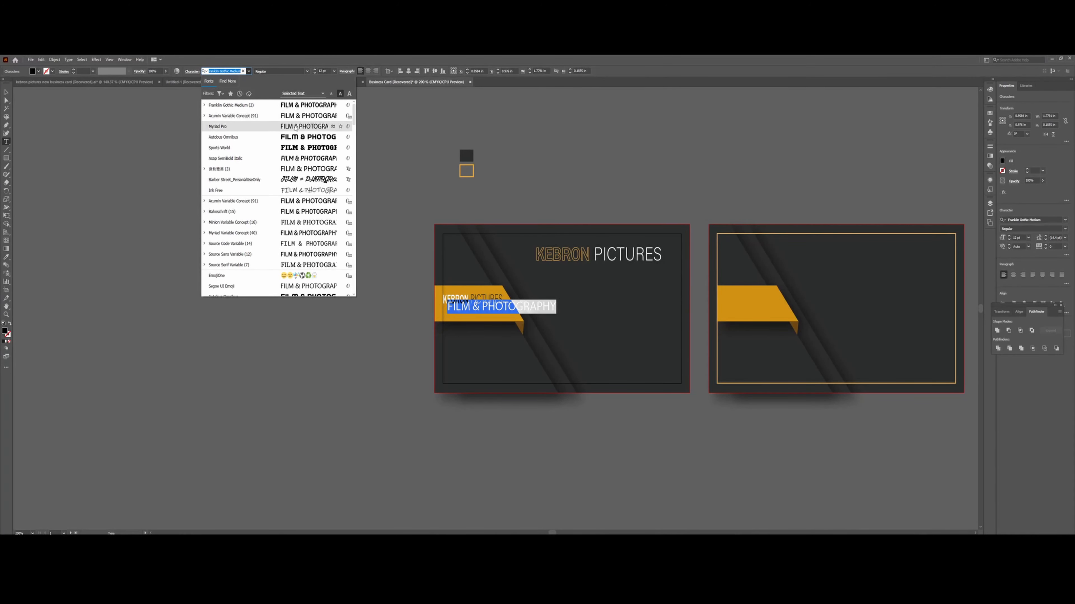
pyautogui.press('Up')
pyautogui.press('Up')
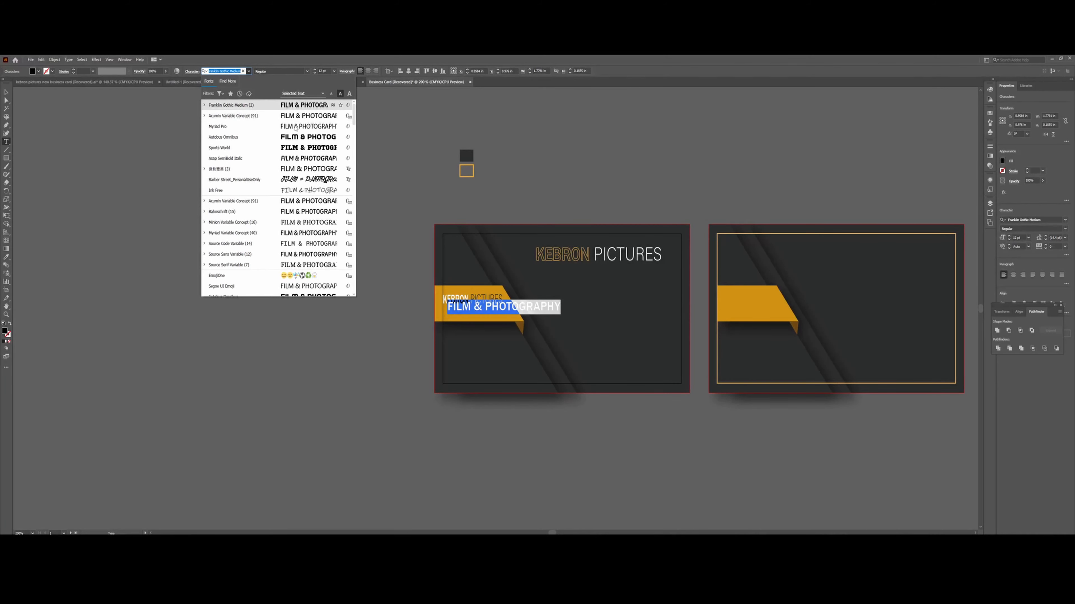
pyautogui.press('Down')
pyautogui.press('Down')
pyautogui.press('Down')
pyautogui.press('Down')
pyautogui.press('Down')
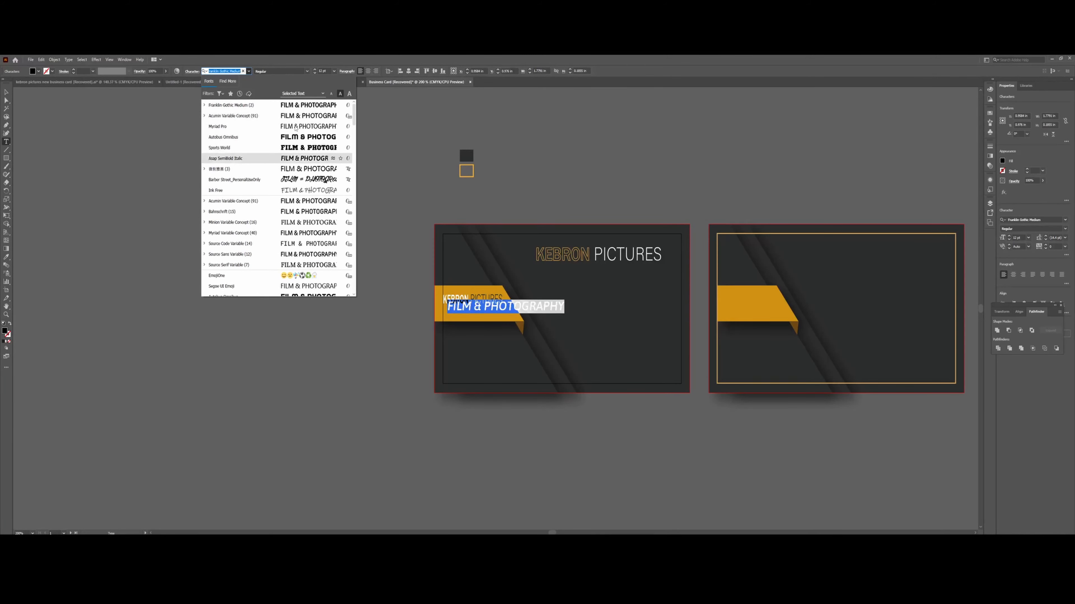
pyautogui.press('Down')
pyautogui.press('Down')
pyautogui.press('Down')
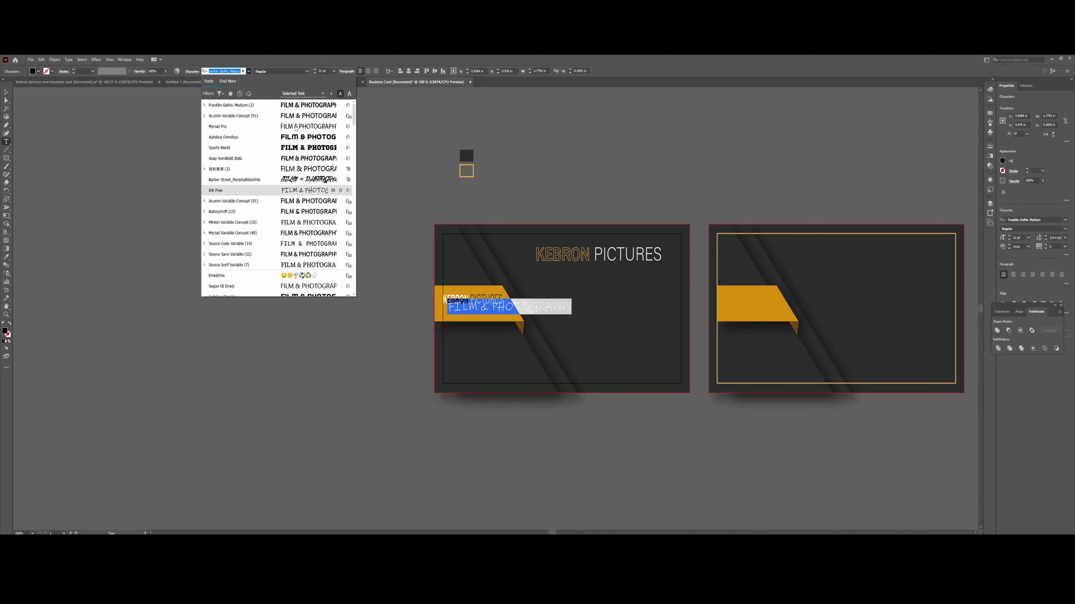
pyautogui.press('Down')
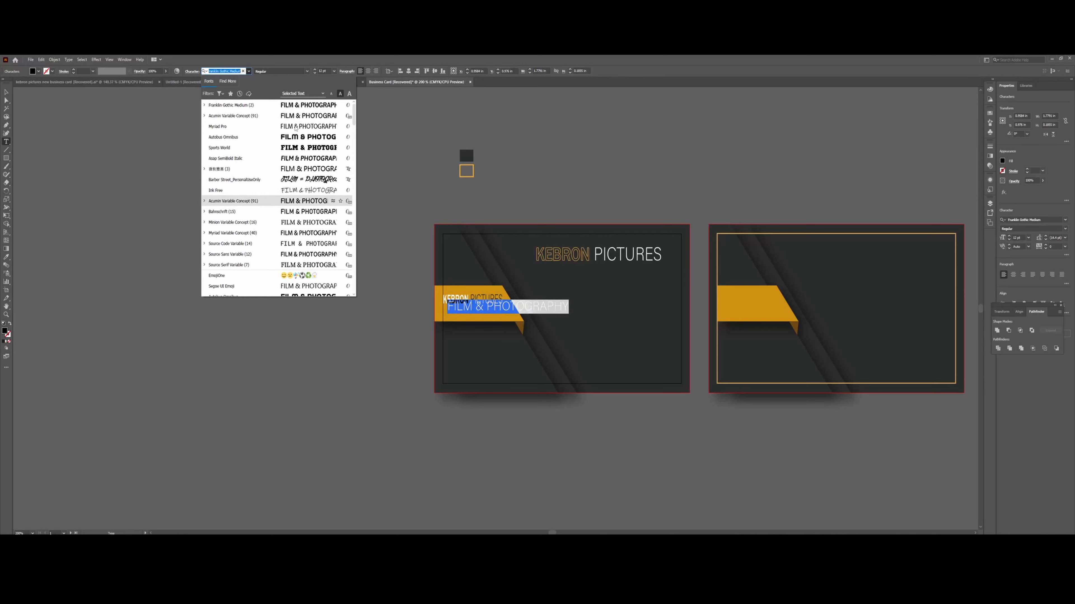
pyautogui.press('Return')
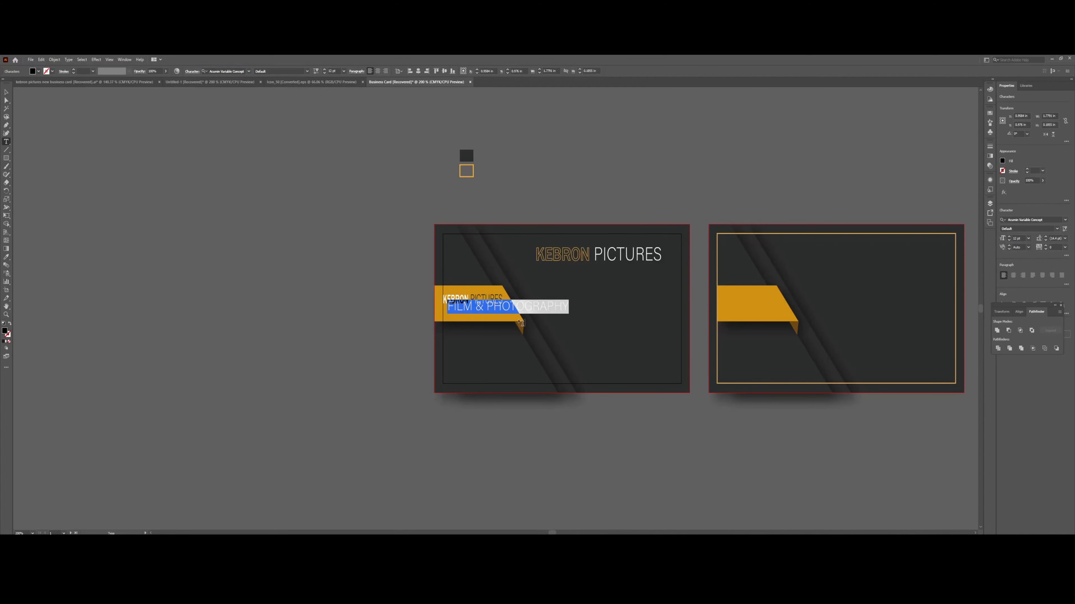
pyautogui.click(7, 93)
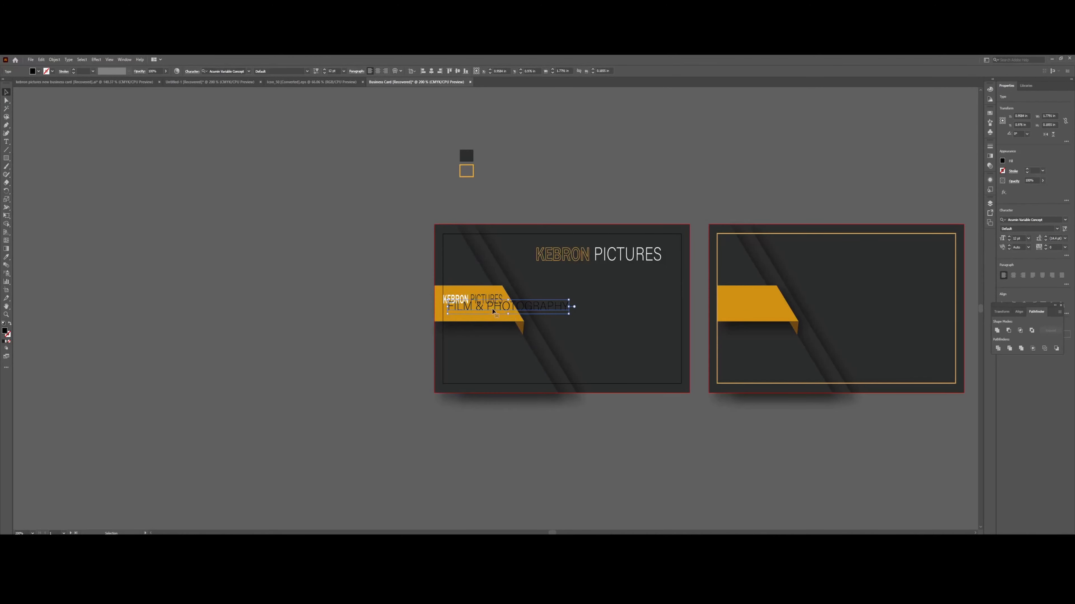
# Nudge FILM & PHOTOGRAPHY slightly down on the banner and fill it pure white.
pyautogui.moveTo(503, 309); pyautogui.dragTo(482, 314)
pyautogui.doubleClick(482, 314)
pyautogui.tripleClick(481, 314)
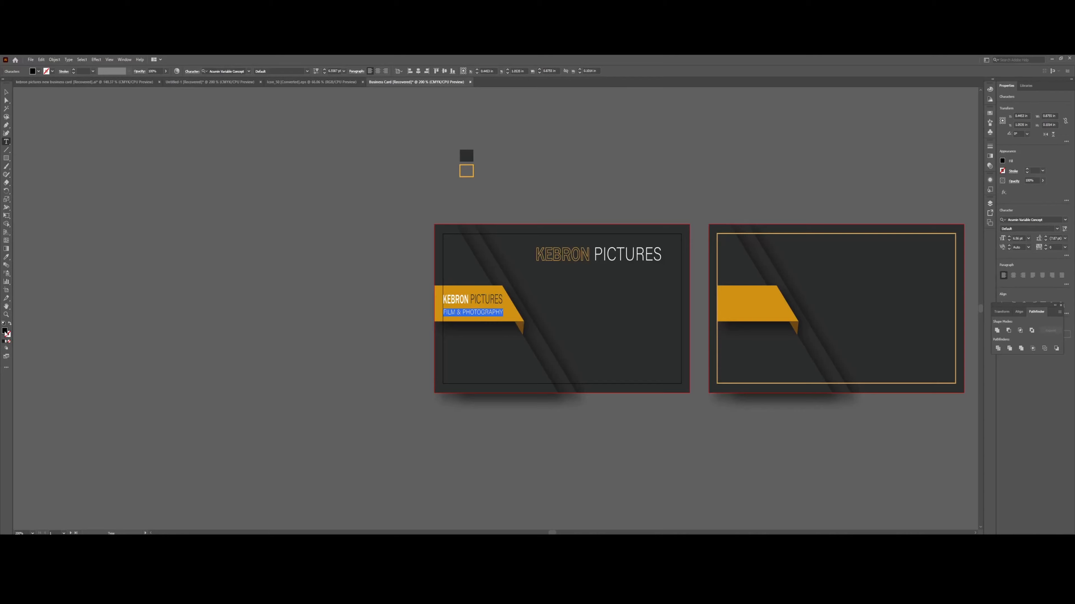
pyautogui.doubleClick(5, 331)
pyautogui.moveTo(68, 152); pyautogui.dragTo(48, 138)
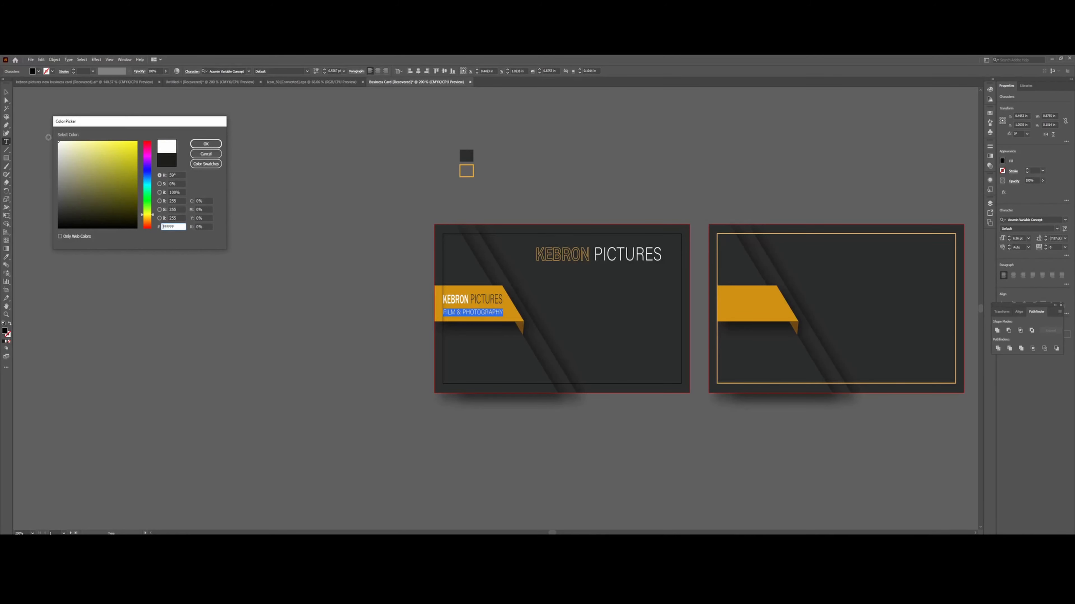
pyautogui.click(191, 145)
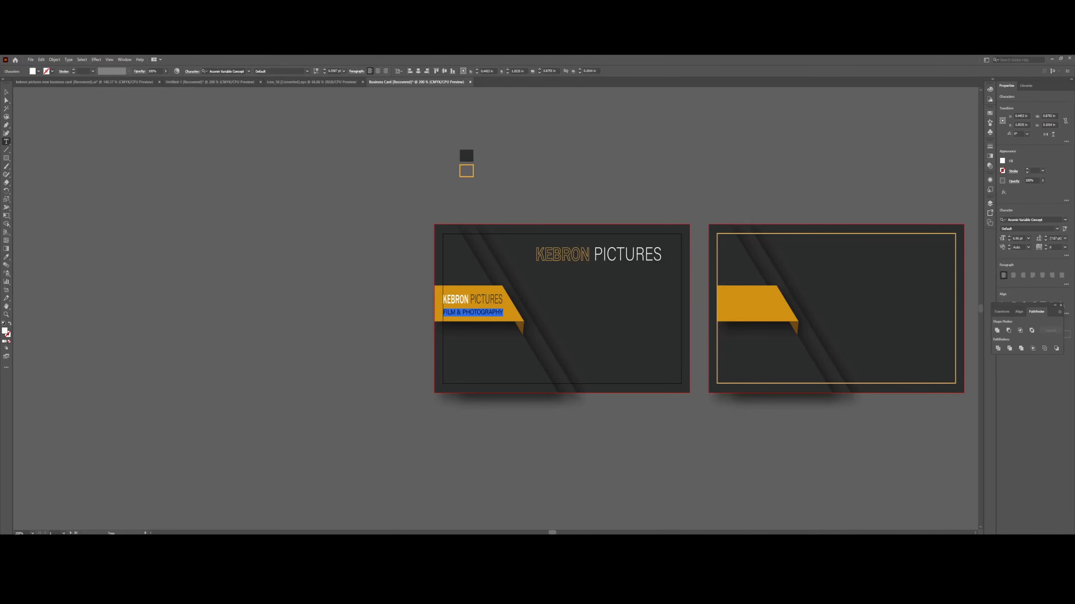
pyautogui.hscroll(3, 100, 137)
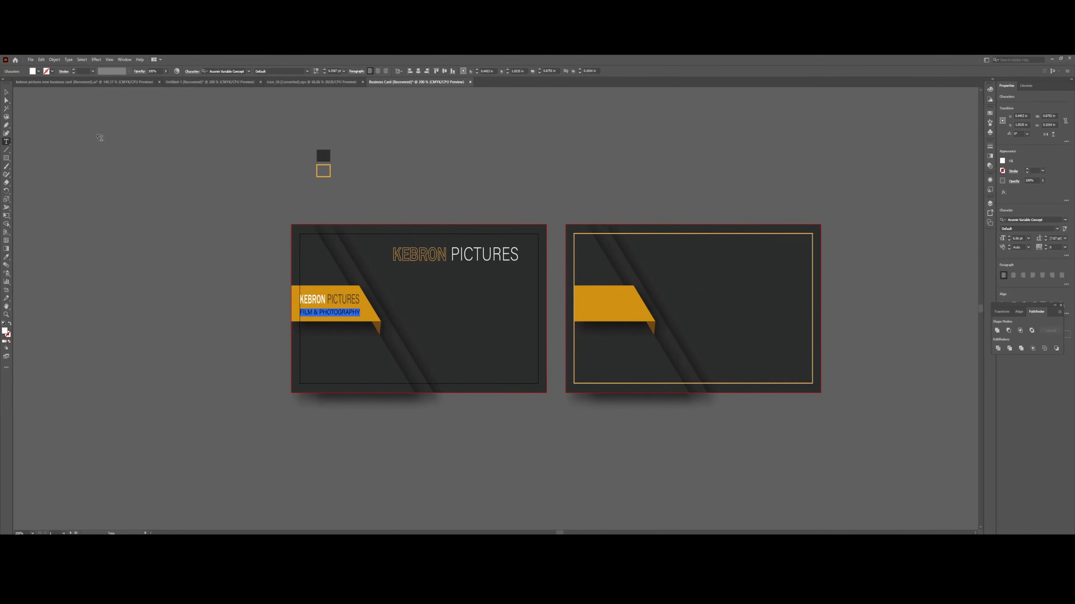
pyautogui.click(6, 92)
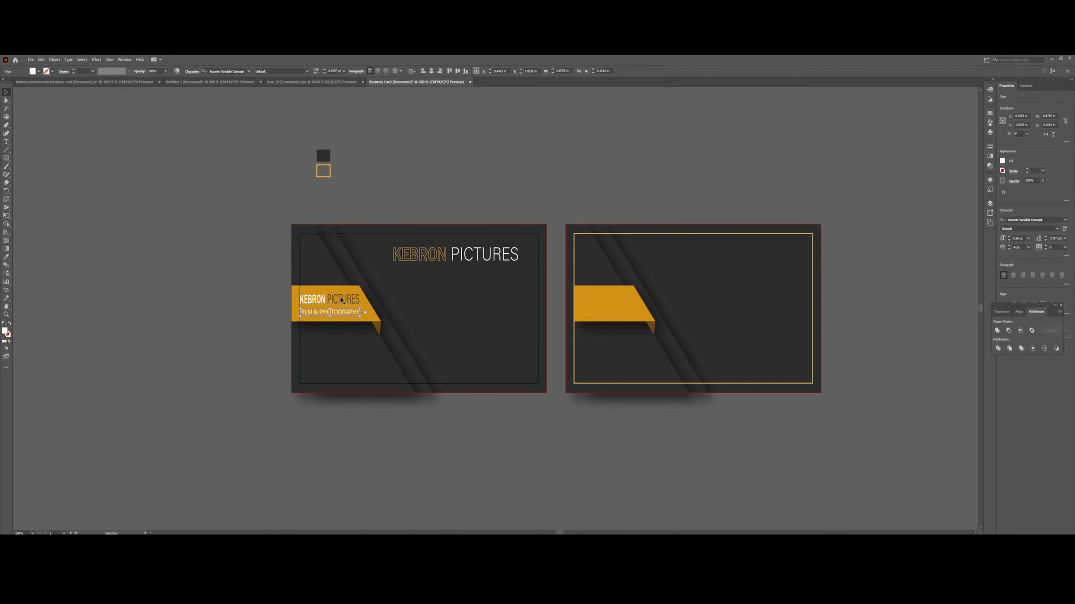
# Copy the title and banner text onto the right card, nudging the copied title slightly up.
pyautogui.keyDown('shift'); pyautogui.click(471, 255); pyautogui.keyUp('shift')
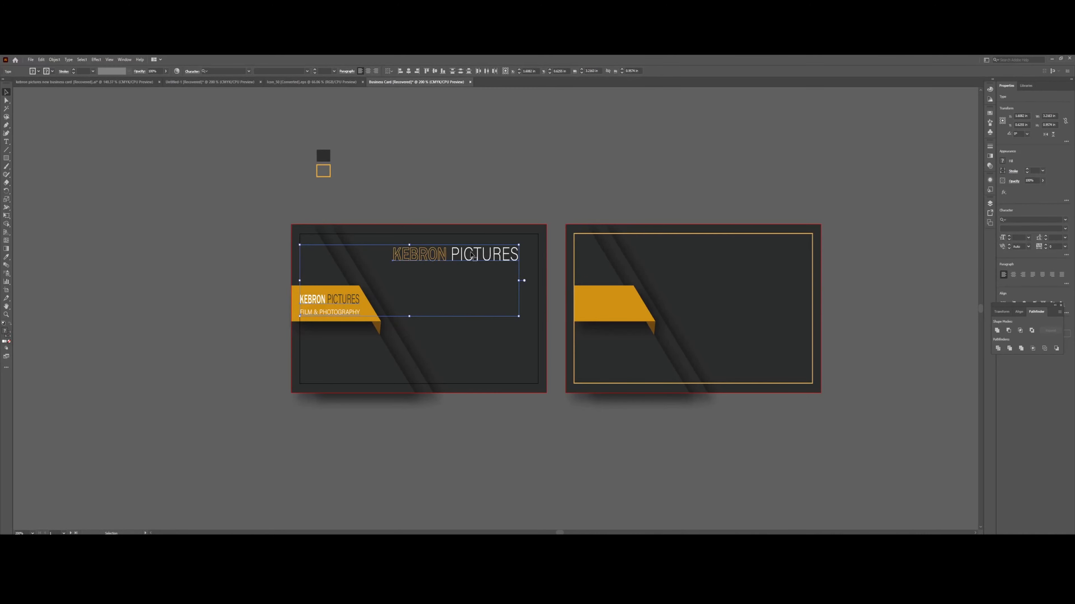
pyautogui.moveTo(473, 255); pyautogui.dragTo(751, 255)
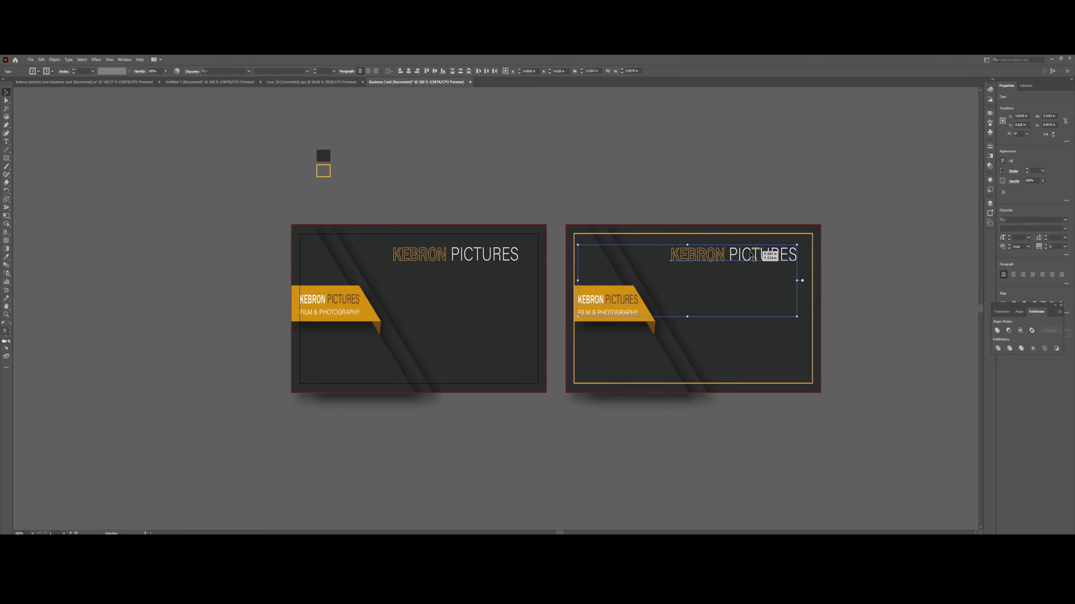
pyautogui.click(750, 254)
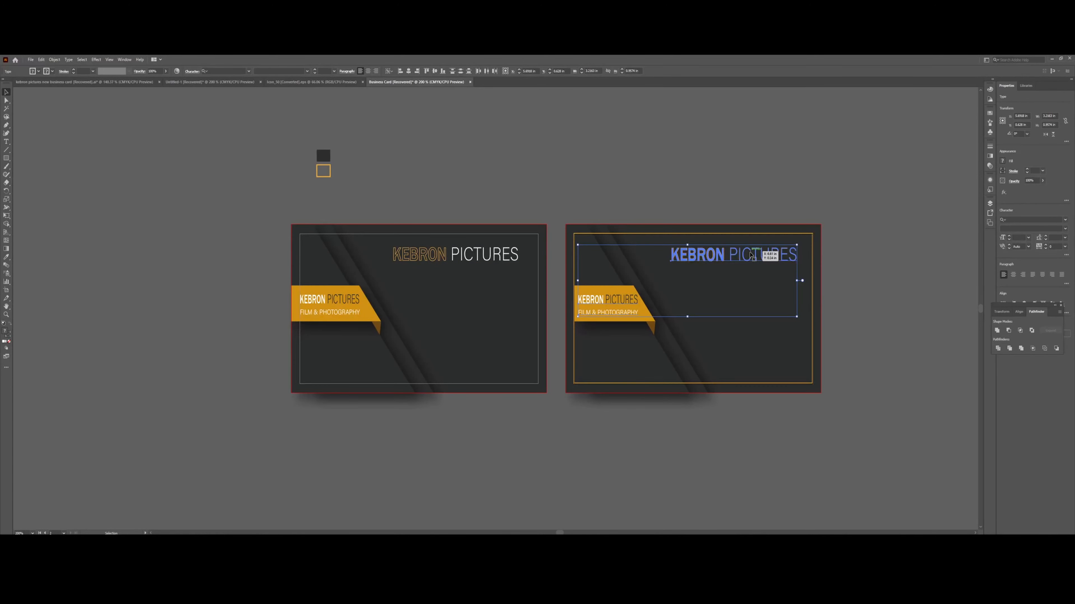
pyautogui.moveTo(750, 254); pyautogui.dragTo(750, 254)
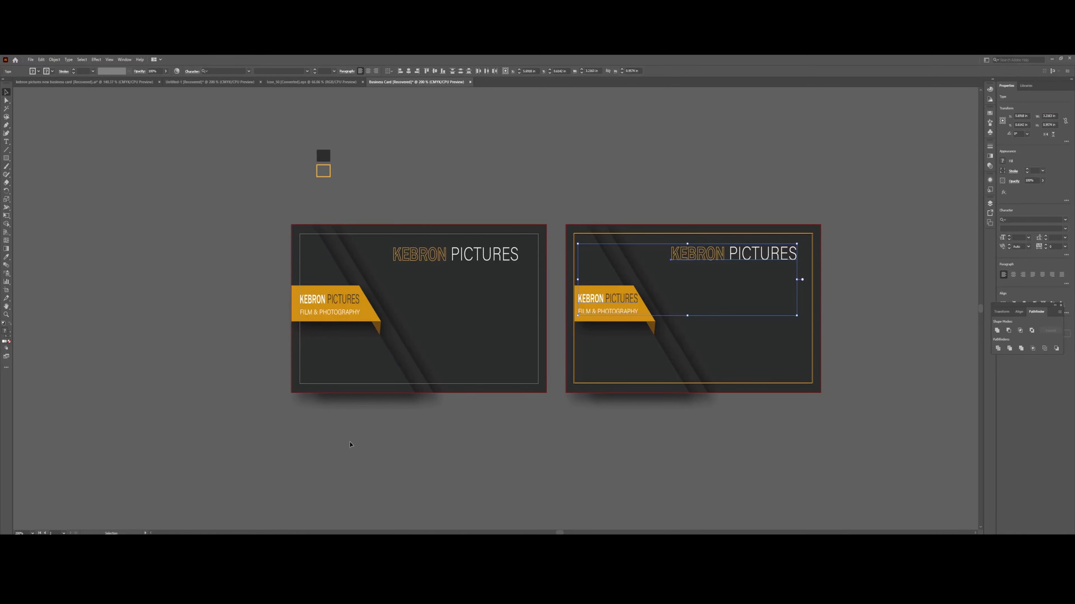
# Shift both cards' KEBRON PICTURES titles to the right together.
pyautogui.click(338, 459)
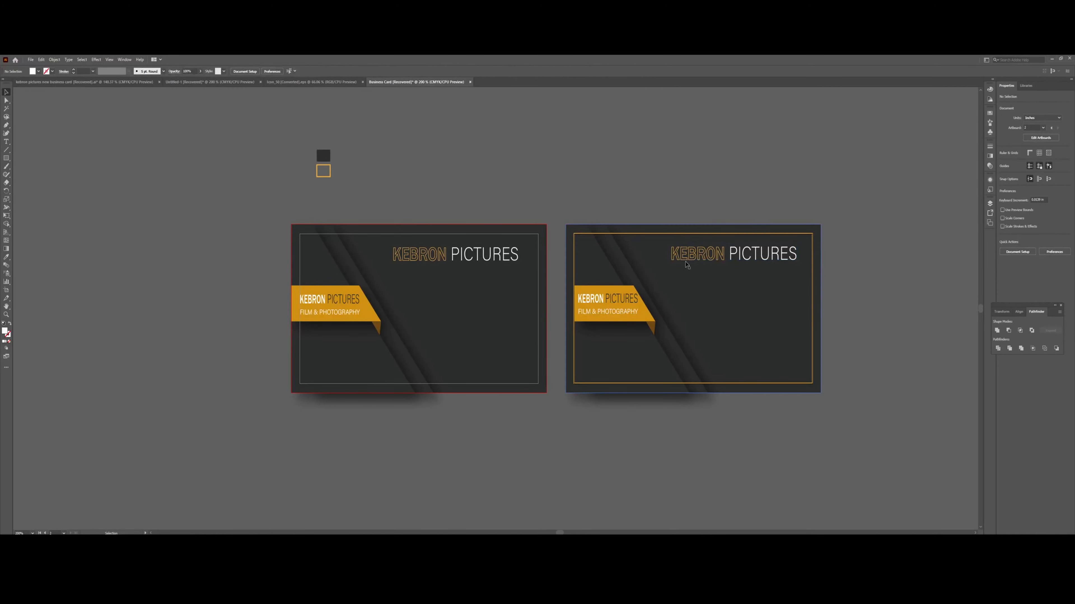
pyautogui.click(466, 261)
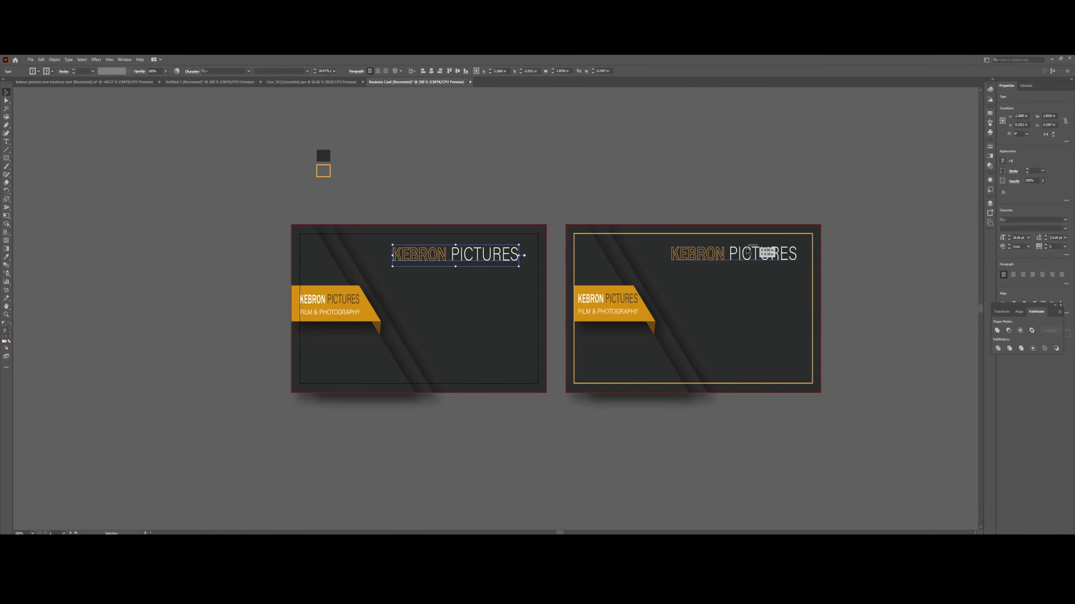
pyautogui.keyDown('shift'); pyautogui.click(747, 252); pyautogui.keyUp('shift')
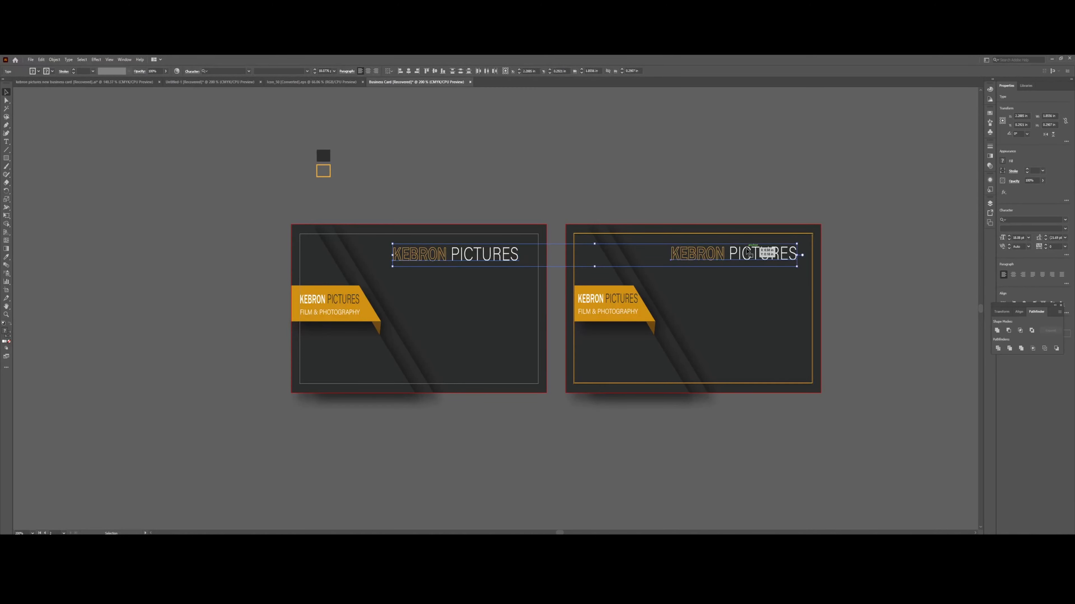
pyautogui.moveTo(747, 252); pyautogui.dragTo(779, 260)
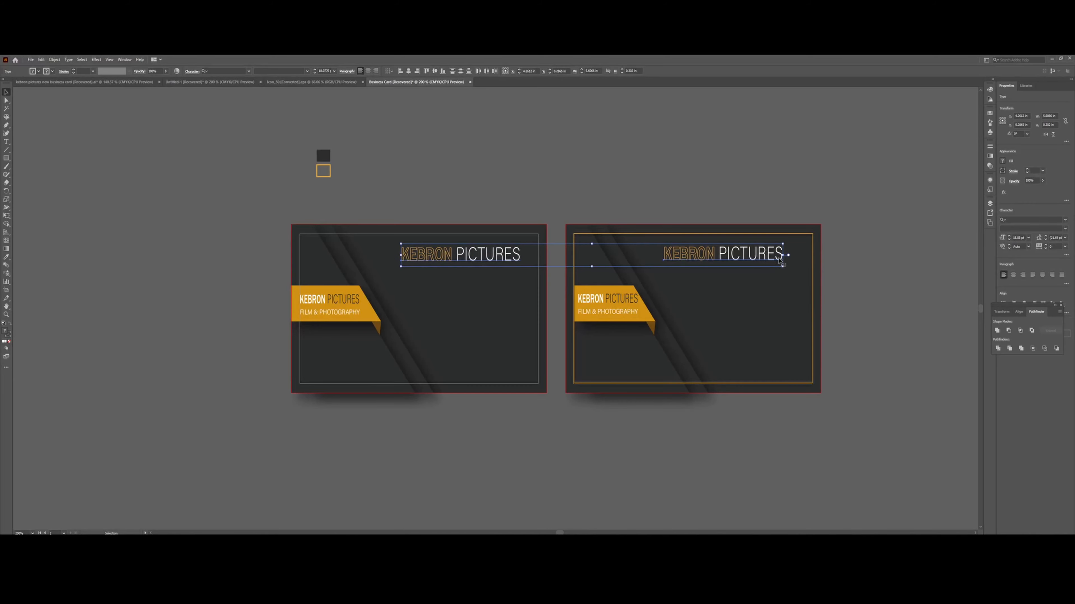
pyautogui.press('Right')
pyautogui.press('Right')
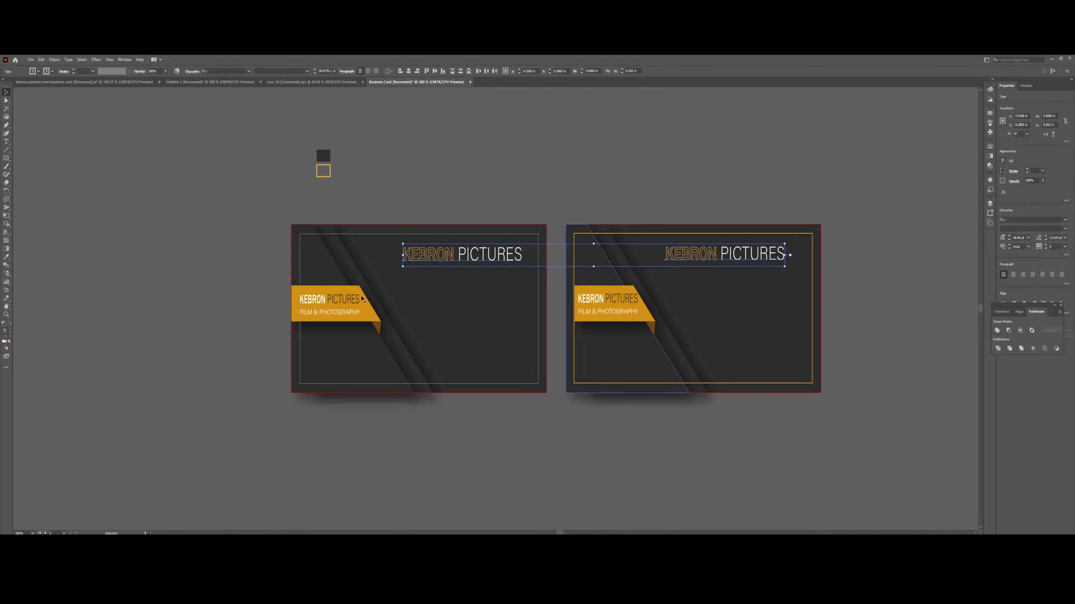
pyautogui.click(129, 286)
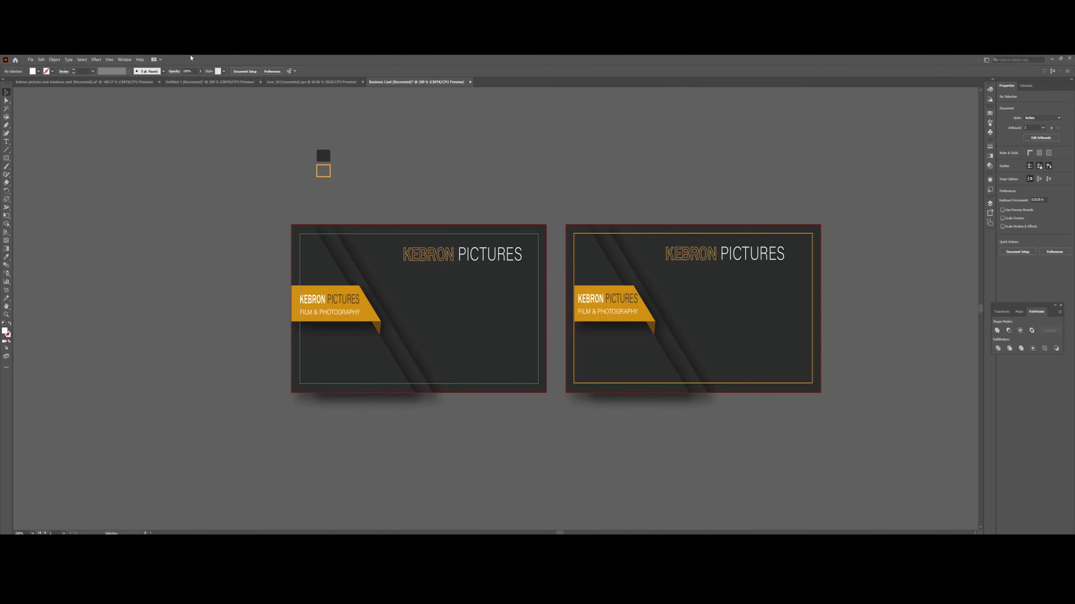
# On the Icon_50 sheet, select the mail, location-pin and globe icons.
pyautogui.click(311, 82)
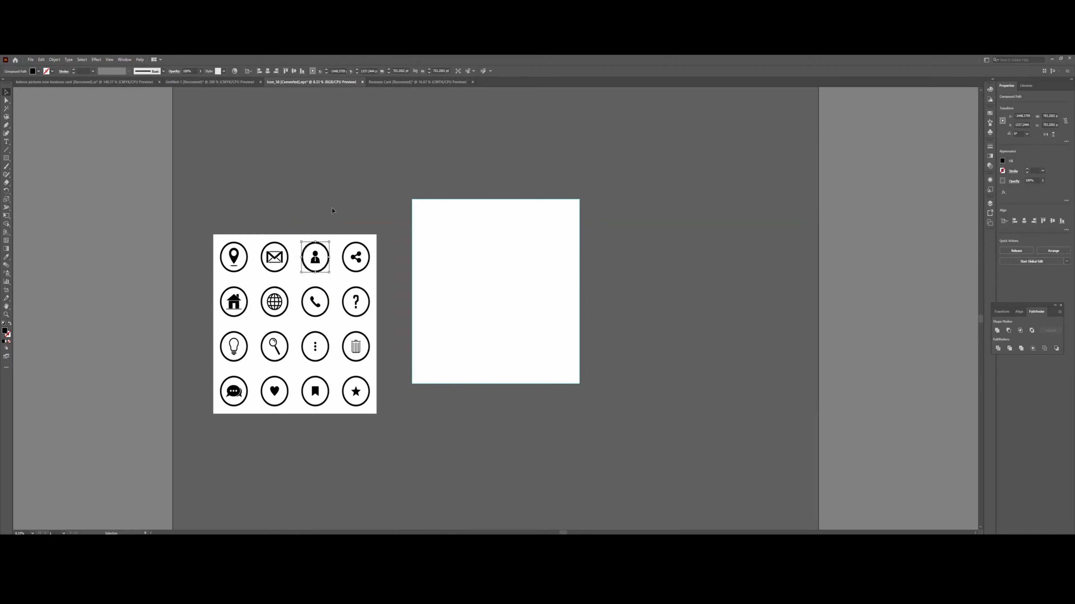
pyautogui.click(338, 268)
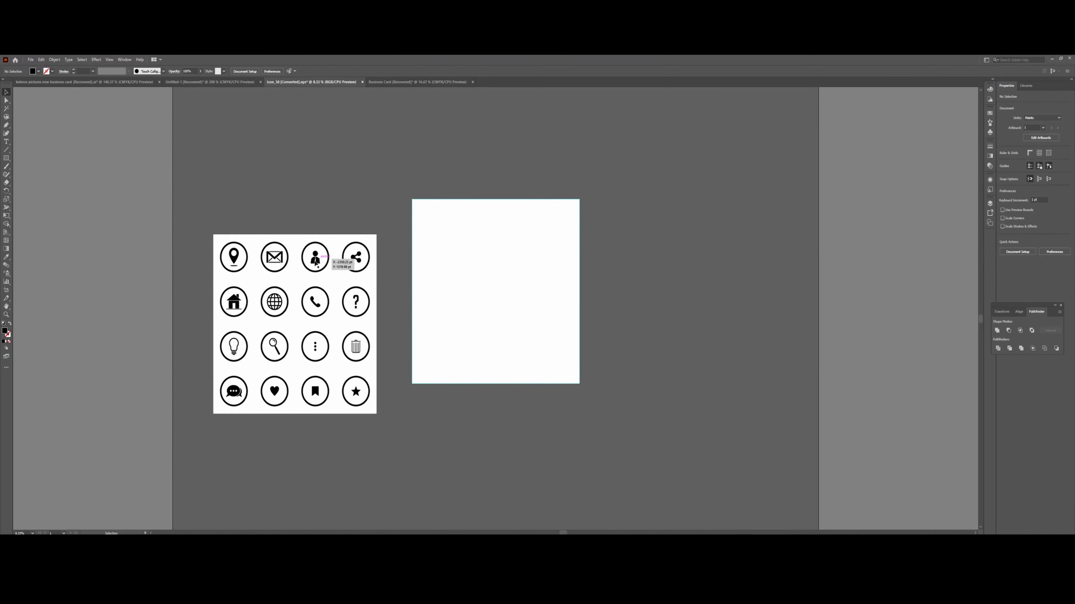
pyautogui.click(288, 262)
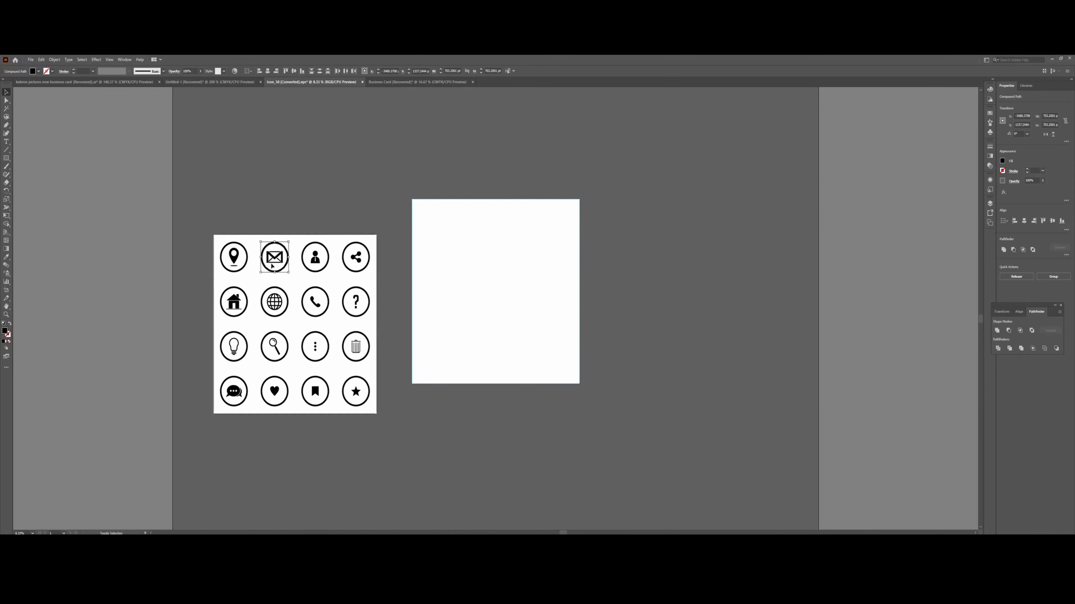
pyautogui.keyDown('shift'); pyautogui.click(234, 258); pyautogui.keyUp('shift')
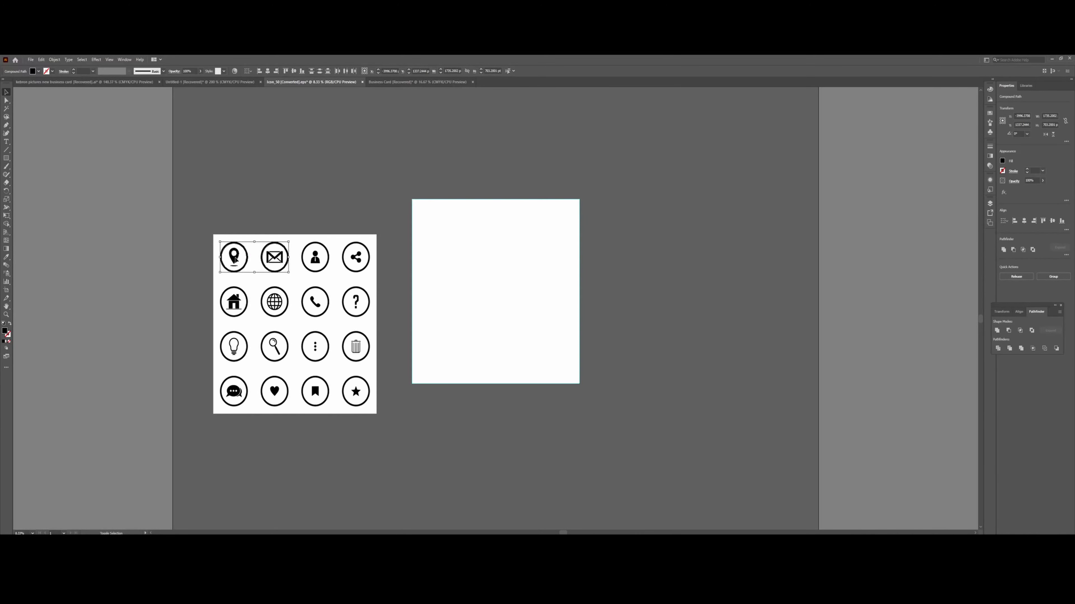
pyautogui.keyDown('shift'); pyautogui.click(264, 299); pyautogui.keyUp('shift')
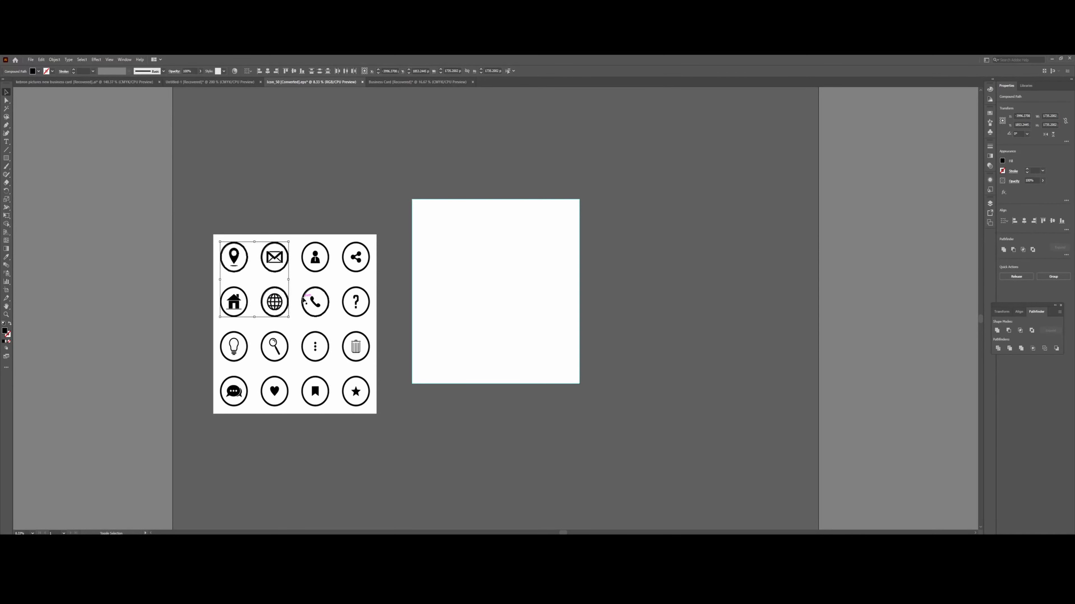
pyautogui.moveTo(303, 298); pyautogui.dragTo(310, 297)
# Add the phone icon and drag all four icons into the Business Card document.
pyautogui.keyDown('shift'); pyautogui.click(324, 291); pyautogui.keyUp('shift')
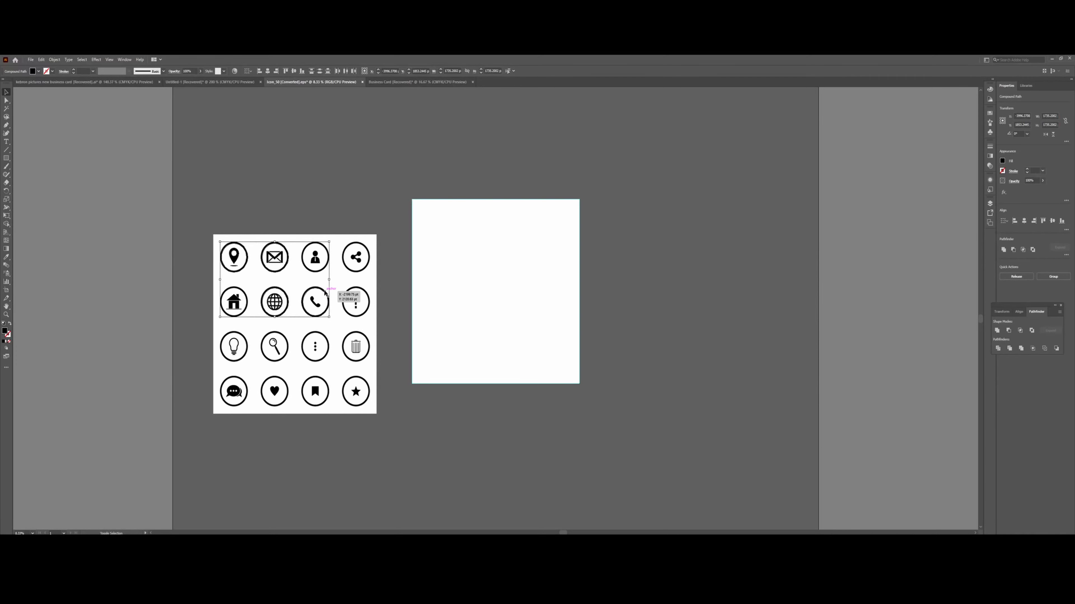
pyautogui.moveTo(311, 301); pyautogui.dragTo(313, 301)
pyautogui.keyDown('shift'); pyautogui.click(313, 302); pyautogui.keyUp('shift')
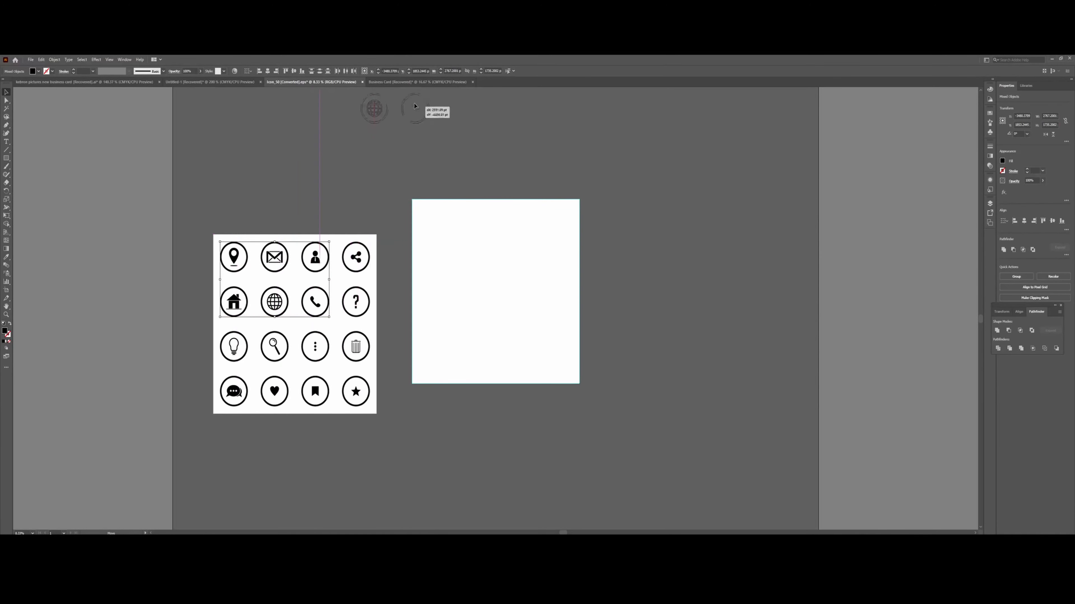
pyautogui.click(423, 83)
pyautogui.moveTo(425, 87); pyautogui.dragTo(468, 341)
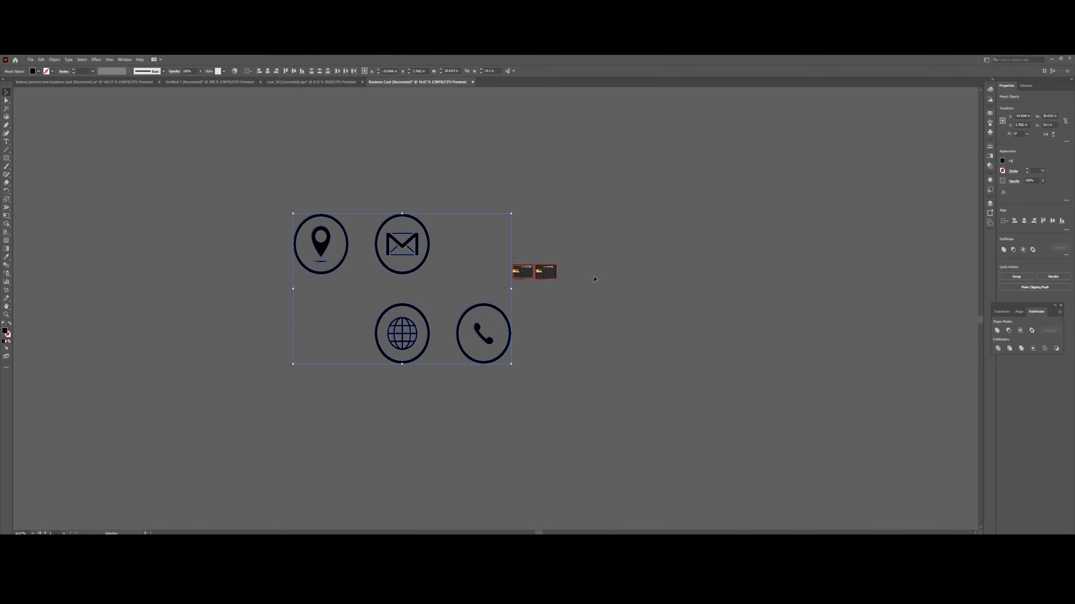
# Scale the four contact icons to about 1.84 × 1.15 in, then shrink them further below the cards.
pyautogui.press('a')
pyautogui.press('v')
pyautogui.moveTo(511, 215); pyautogui.dragTo(532, 304)
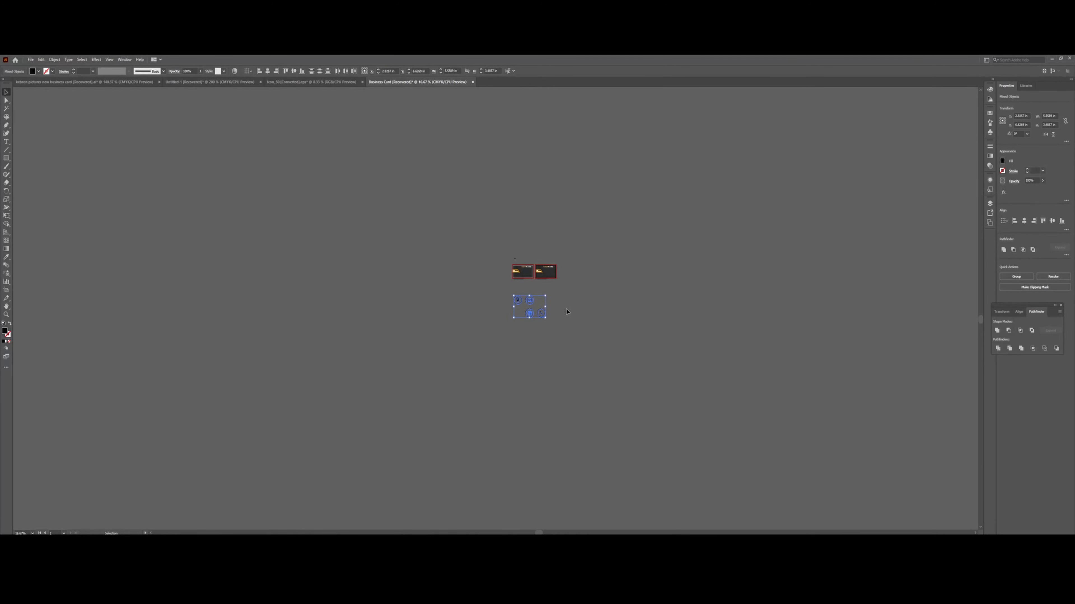
pyautogui.moveTo(546, 297); pyautogui.dragTo(524, 291)
pyautogui.hotkey('ctrl', '=')
pyautogui.hotkey('ctrl', '=')
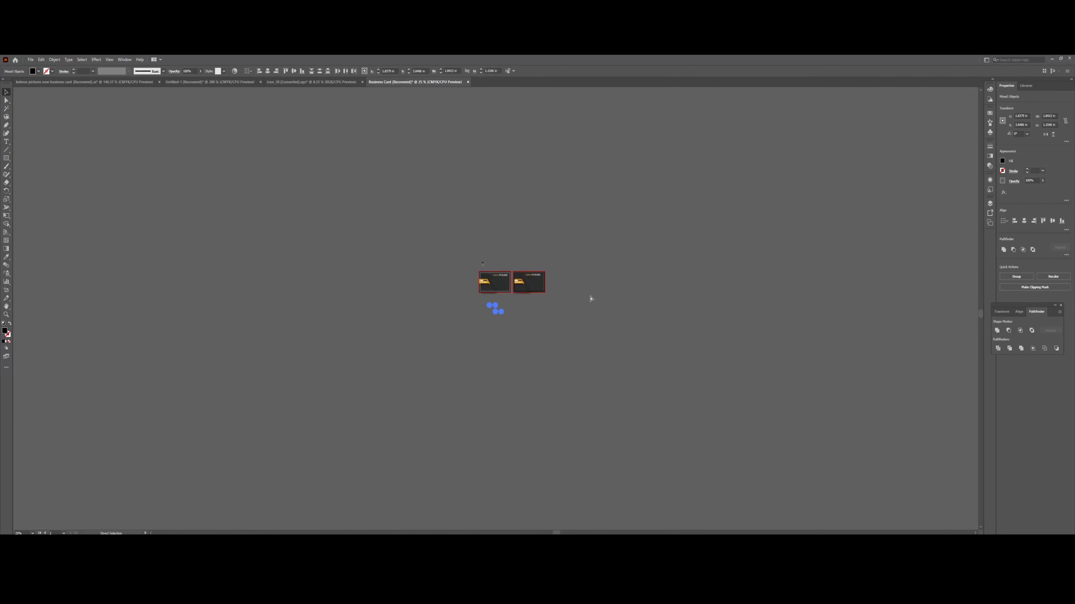
pyautogui.hotkey('ctrl', '1')
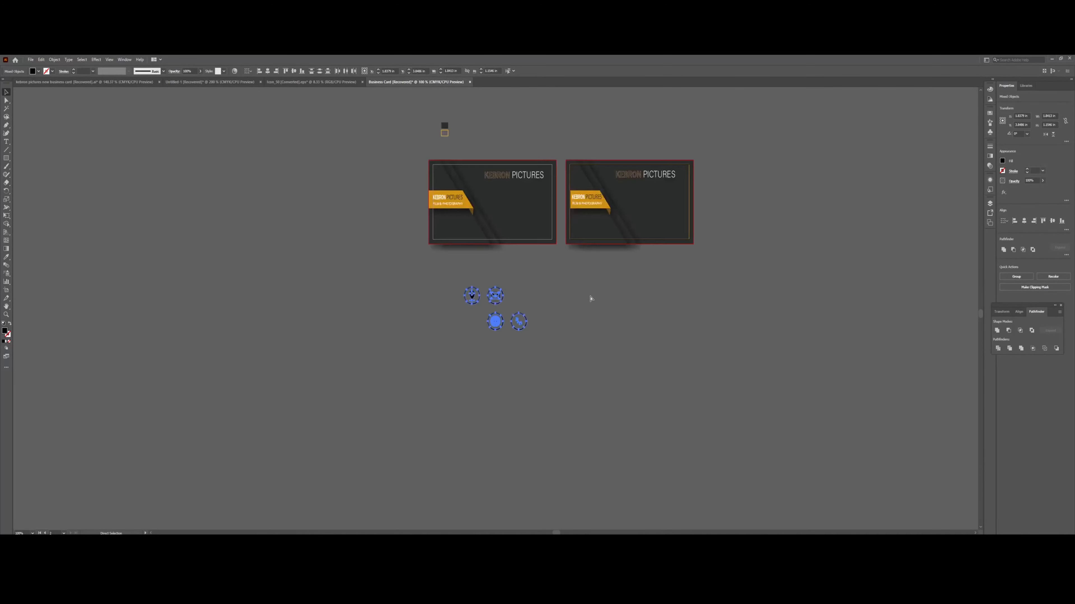
pyautogui.hotkey('ctrl', '=')
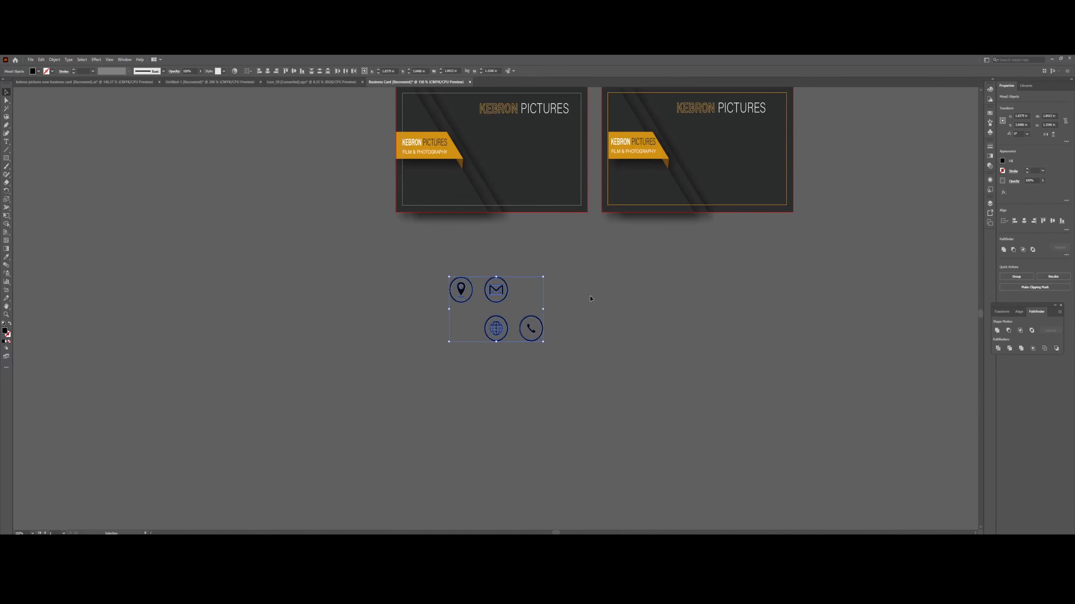
pyautogui.scroll(3, 609, 307)
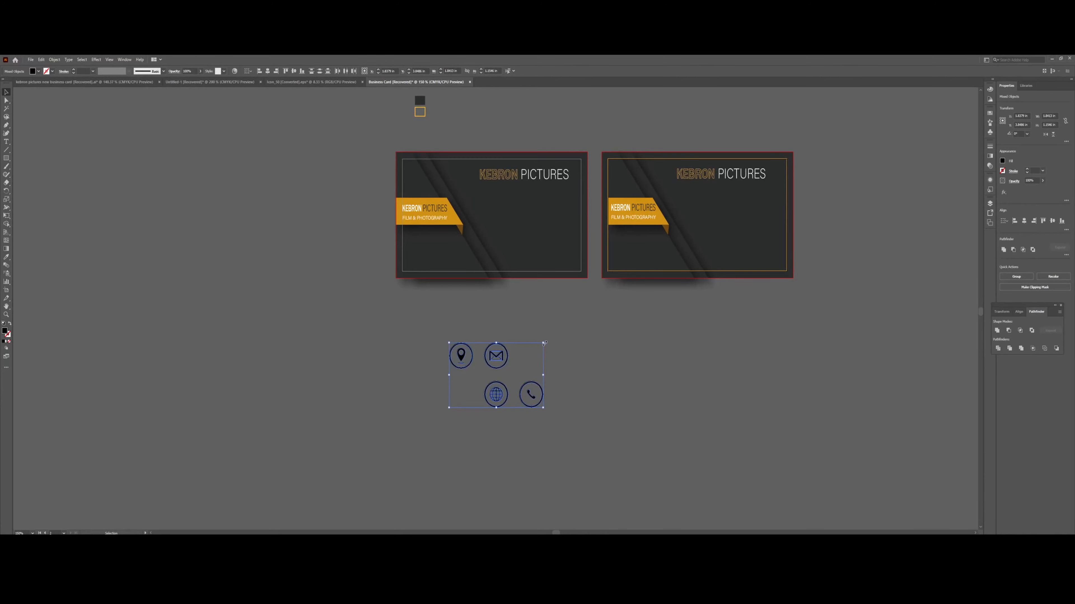
pyautogui.moveTo(544, 343); pyautogui.dragTo(486, 379)
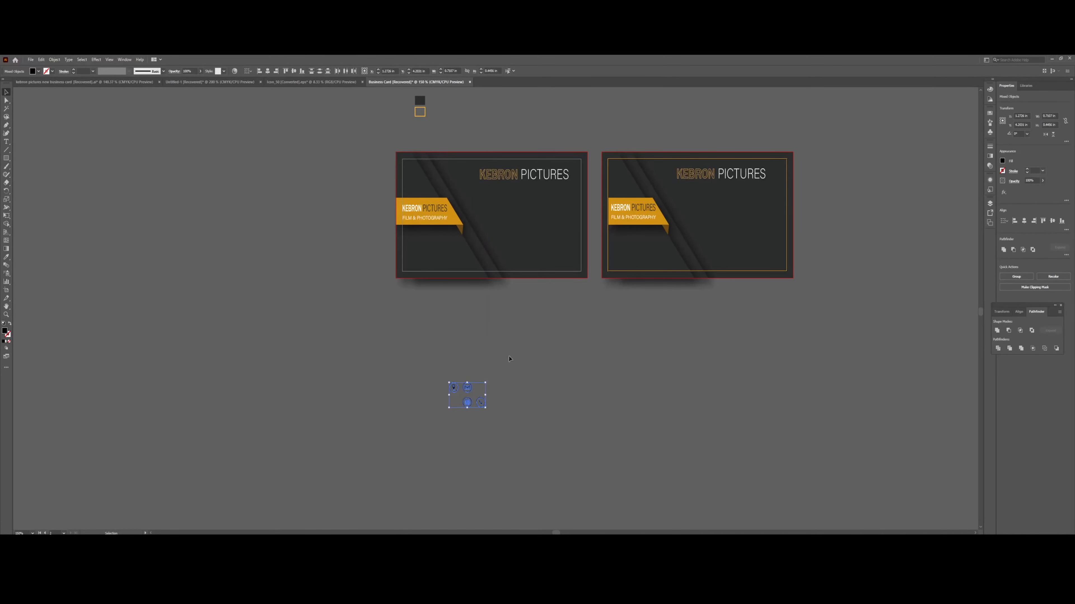
pyautogui.click(7, 257)
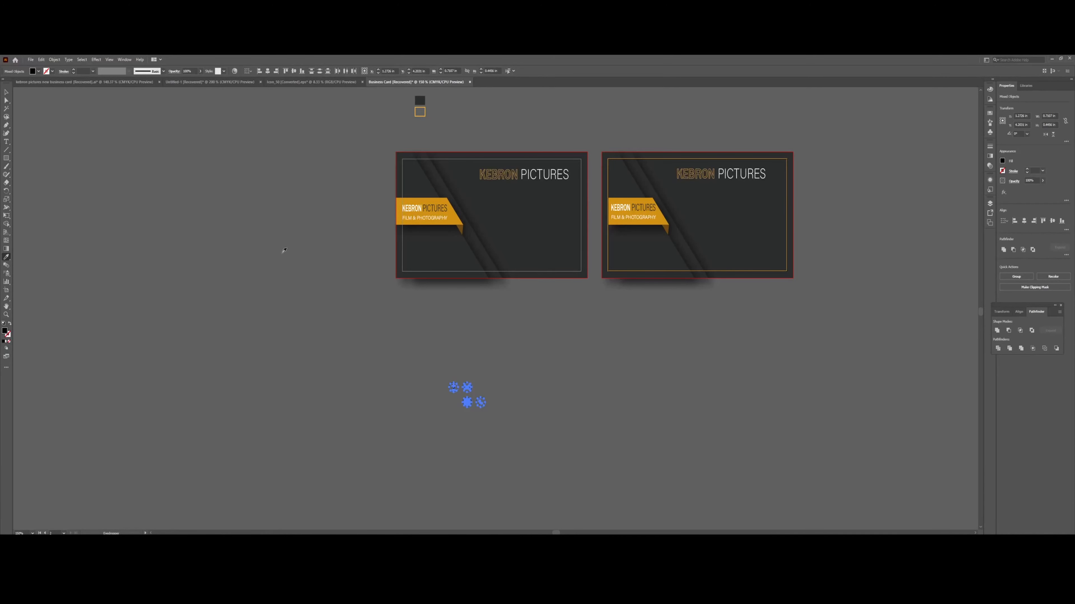
# Recolour the four contact icons with the banner's orange using the Eyedropper.
pyautogui.click(416, 219)
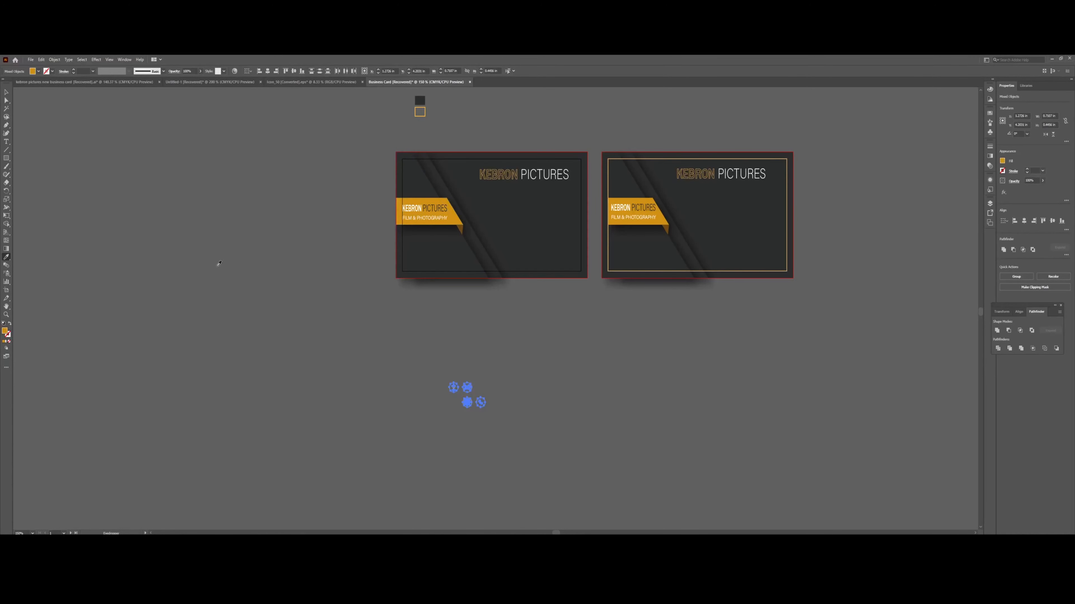
pyautogui.click(8, 96)
pyautogui.press('a')
pyautogui.hotkey('ctrl', '=')
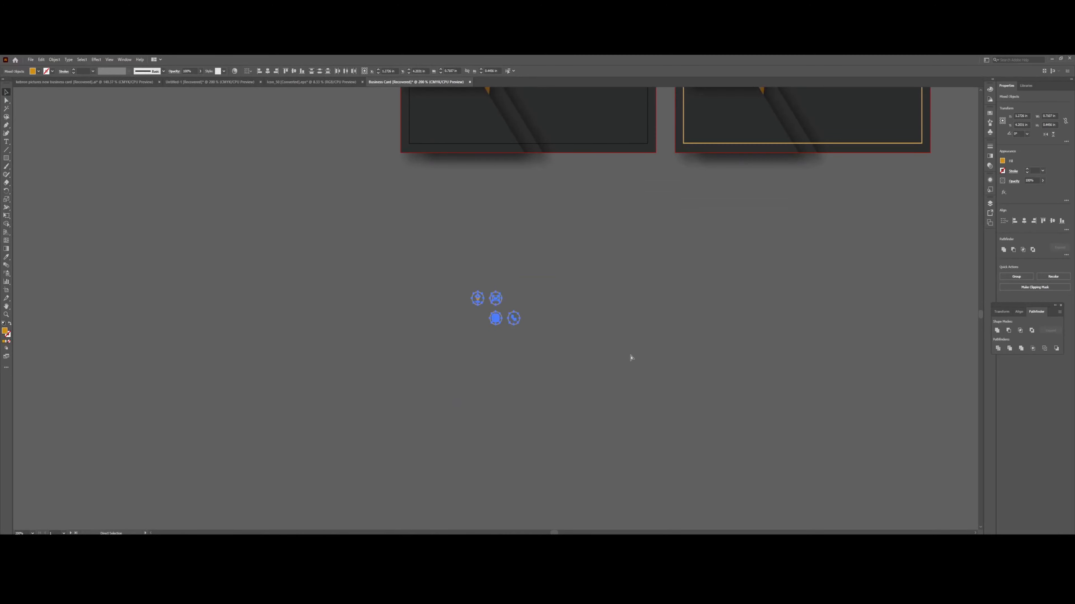
pyautogui.press('v')
# Move the orange icons just below the left card and deselect them.
pyautogui.moveTo(499, 306); pyautogui.dragTo(536, 188)
pyautogui.scroll(2, 602, 426)
pyautogui.scroll(5, 602, 425)
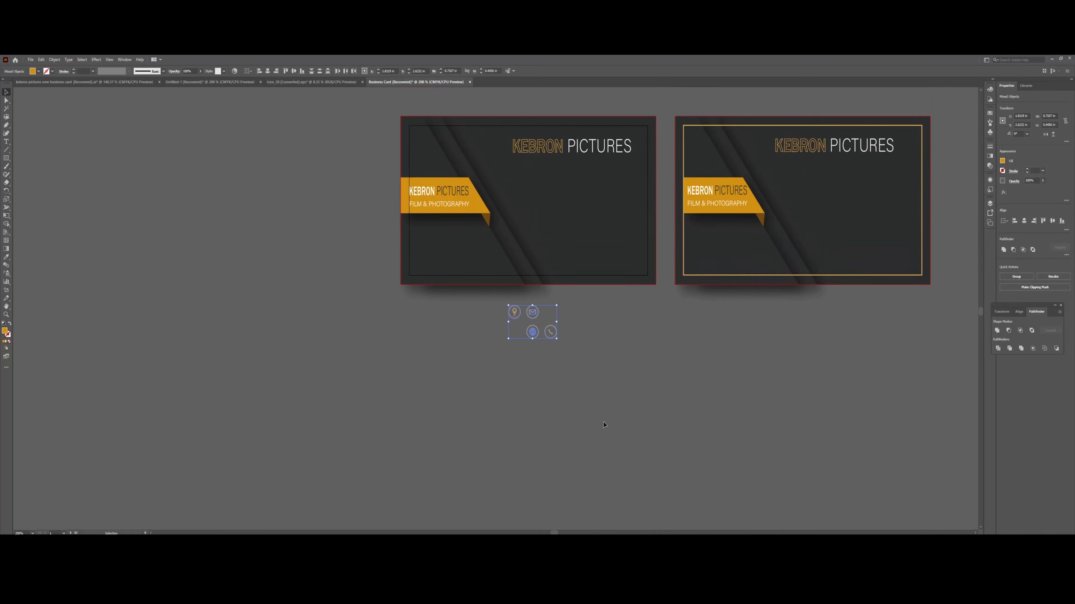
pyautogui.click(592, 367)
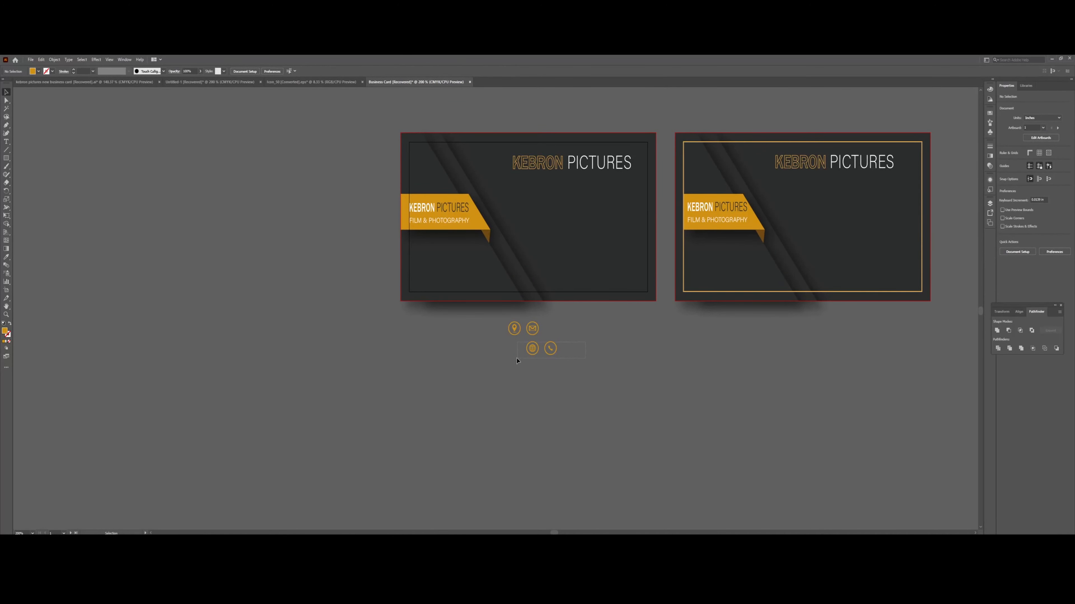
# Drop the icons lower and slot the mail icon into the vertical column.
pyautogui.moveTo(516, 358); pyautogui.dragTo(527, 393)
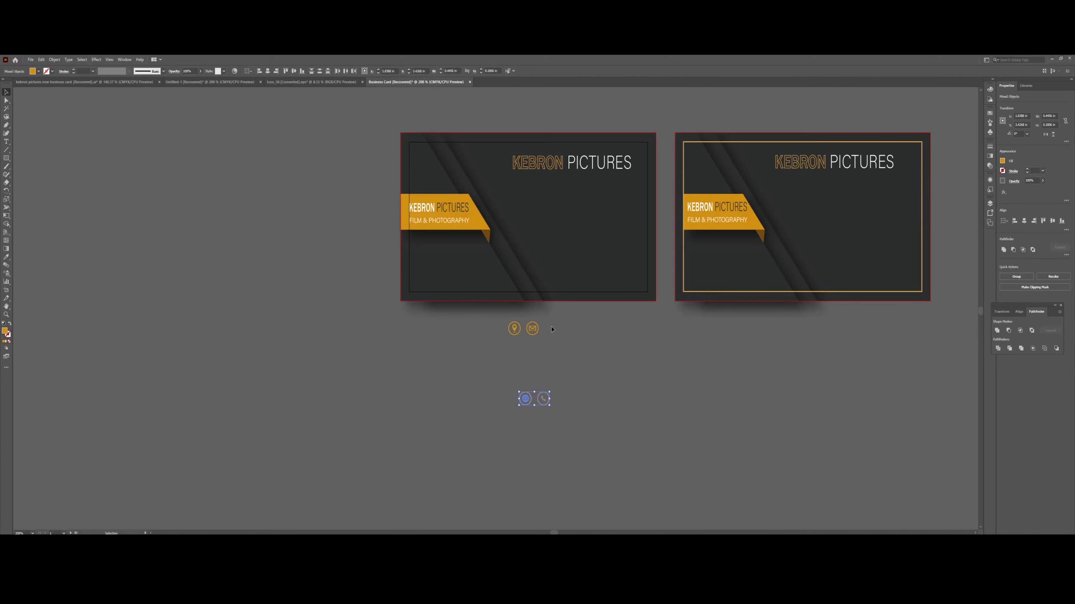
pyautogui.moveTo(533, 332); pyautogui.dragTo(537, 406)
pyautogui.click(591, 356)
pyautogui.click(548, 399)
pyautogui.scroll(1, 526, 371)
# Centre the globe inside its circle and align it in the column.
pyautogui.click(580, 389)
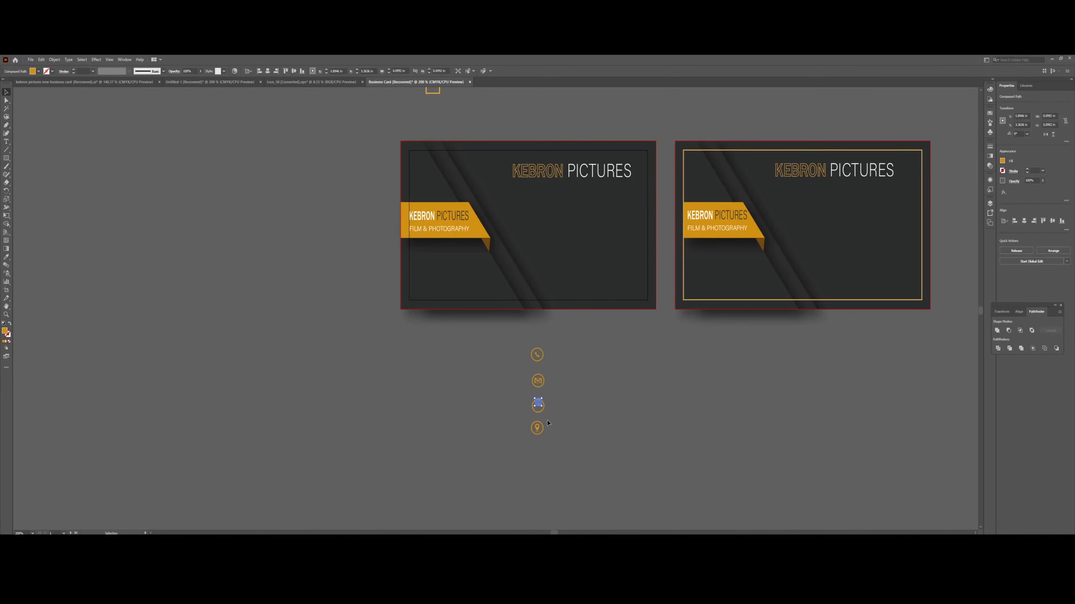
pyautogui.hotkey('ctrl', 'z')
pyautogui.moveTo(534, 414); pyautogui.dragTo(534, 415)
pyautogui.moveTo(538, 410); pyautogui.dragTo(538, 429)
pyautogui.click(538, 430)
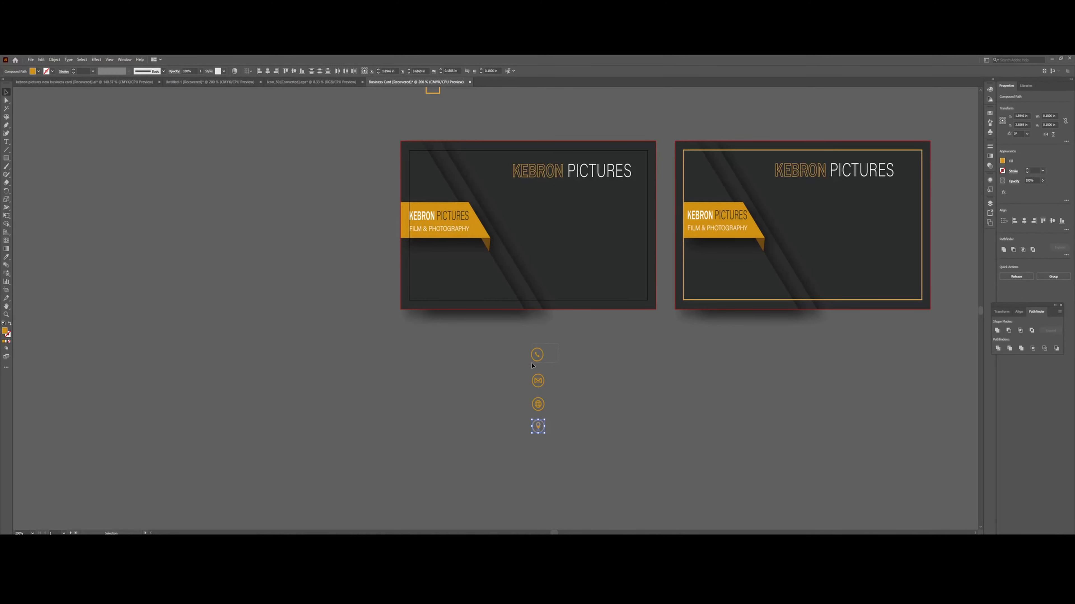
# Space the phone icon evenly above the mail icon and select all four icons.
pyautogui.moveTo(535, 358); pyautogui.dragTo(540, 363)
pyautogui.click(592, 387)
pyautogui.click(538, 381)
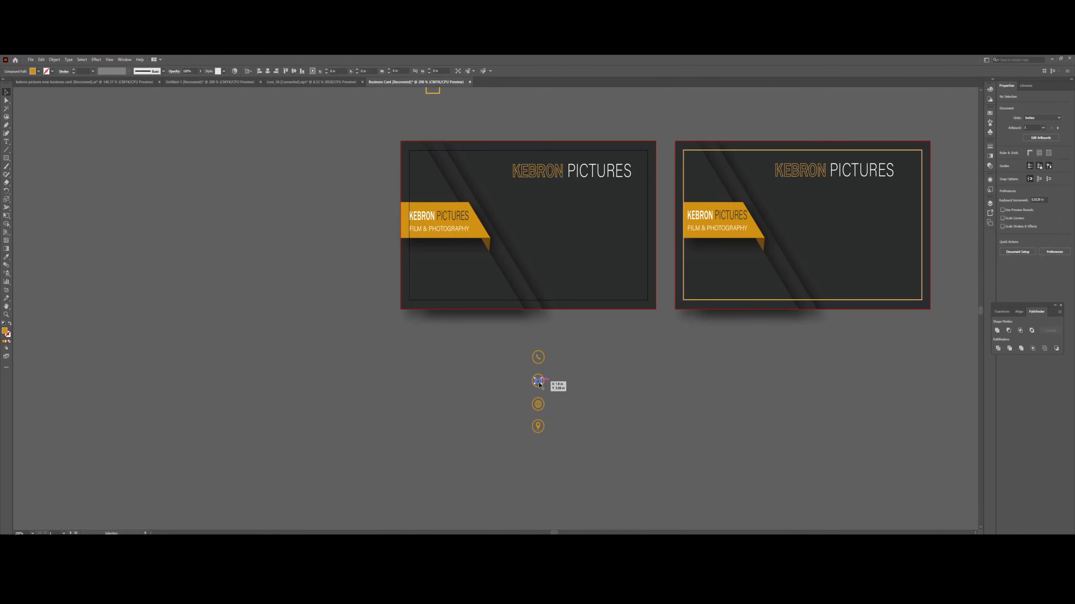
pyautogui.keyDown('shift'); pyautogui.click(538, 360); pyautogui.keyUp('shift')
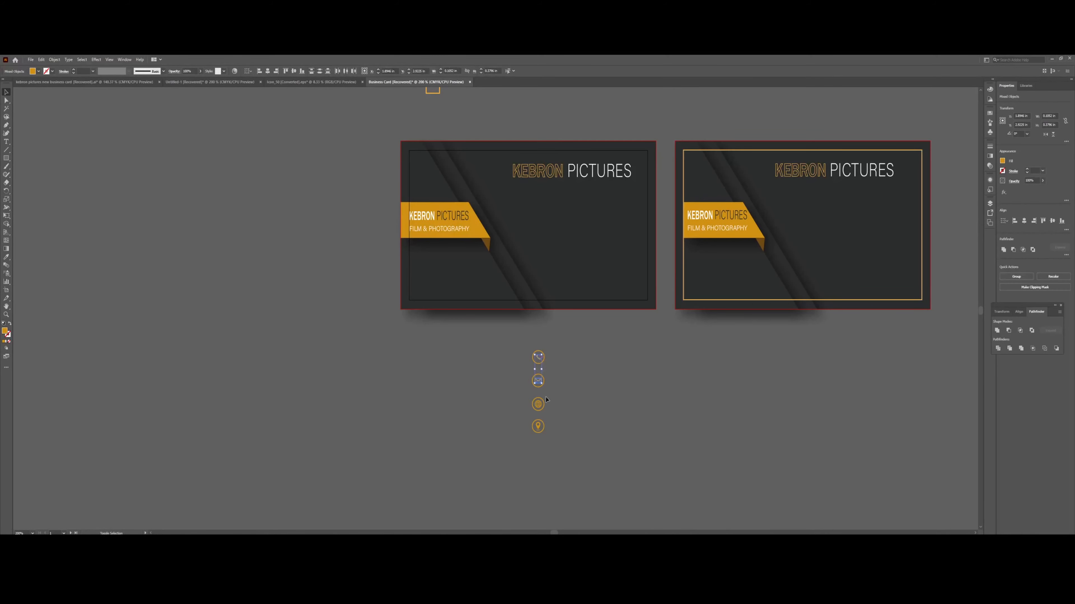
pyautogui.keyDown('shift'); pyautogui.click(538, 404); pyautogui.keyUp('shift')
pyautogui.keyDown('shift'); pyautogui.click(538, 426); pyautogui.keyUp('shift')
pyautogui.click(6, 332)
# Fill the selected icon column with white in the Color Picker.
pyautogui.doubleClick(5, 332)
pyautogui.click(59, 143)
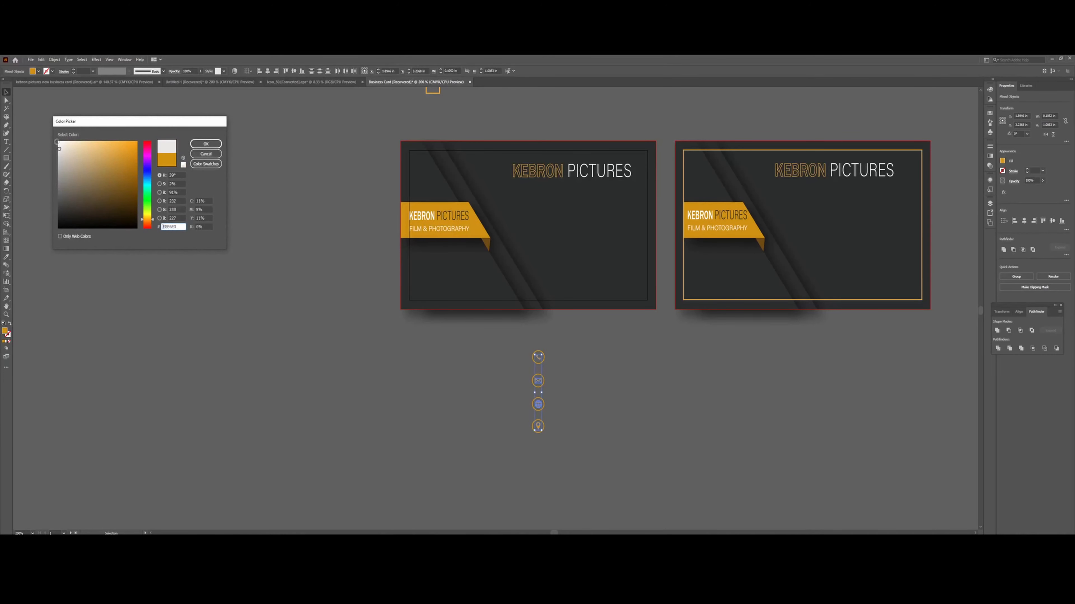
pyautogui.click(205, 144)
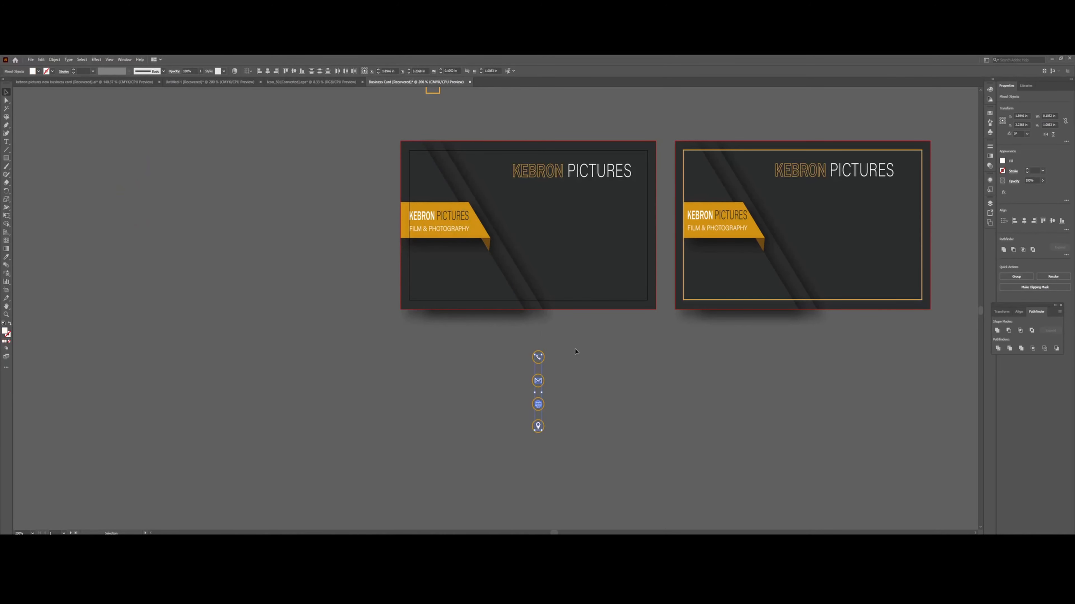
# Place a scaled-down icon column on the left card and a copy on the right card.
pyautogui.moveTo(540, 360); pyautogui.dragTo(551, 225)
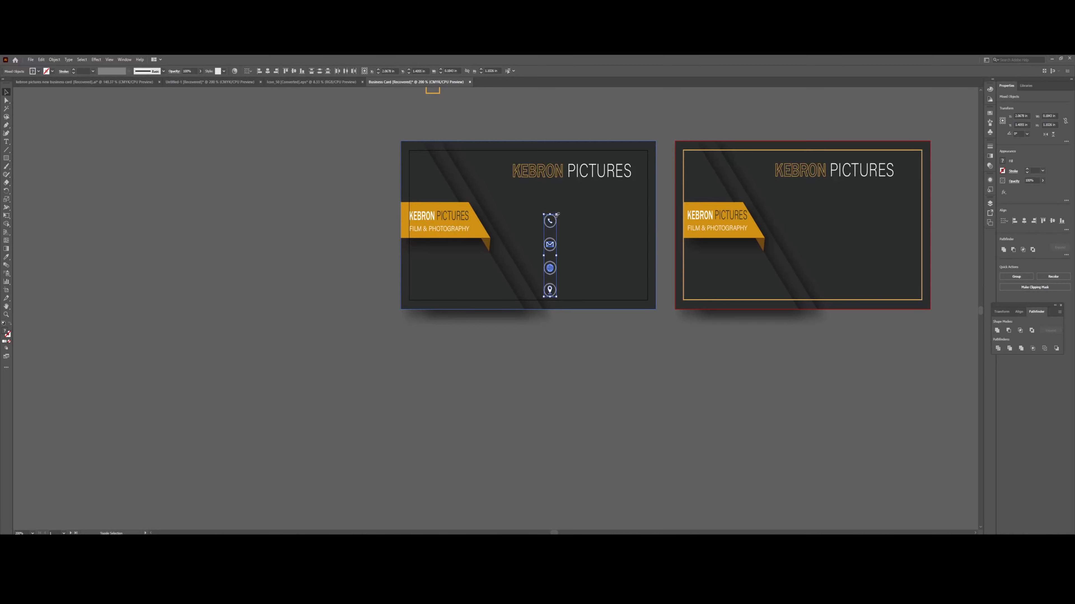
pyautogui.moveTo(557, 215); pyautogui.dragTo(549, 259)
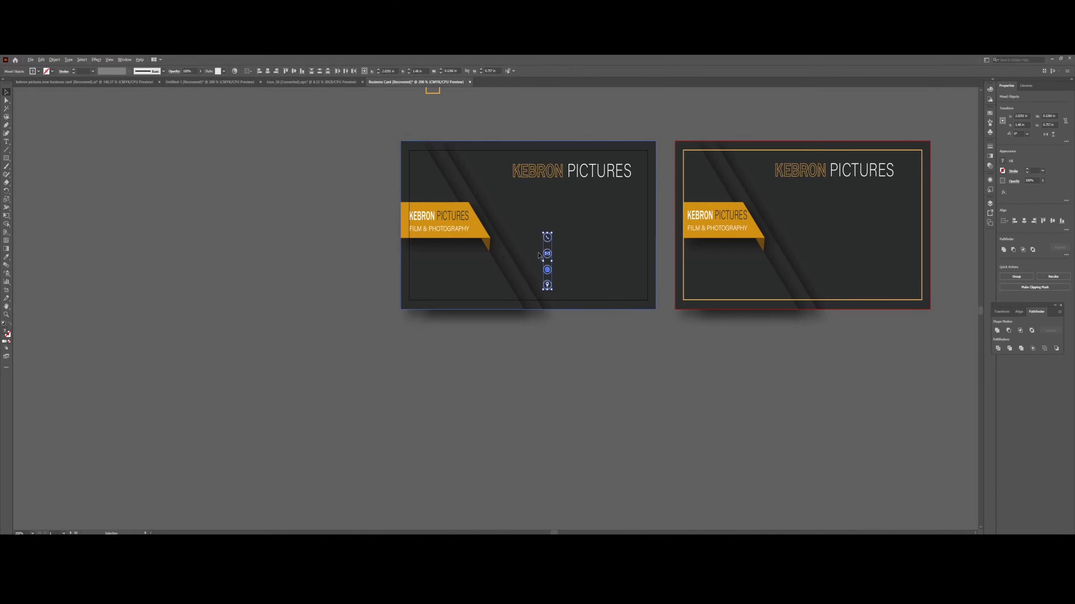
pyautogui.moveTo(547, 253); pyautogui.dragTo(826, 259)
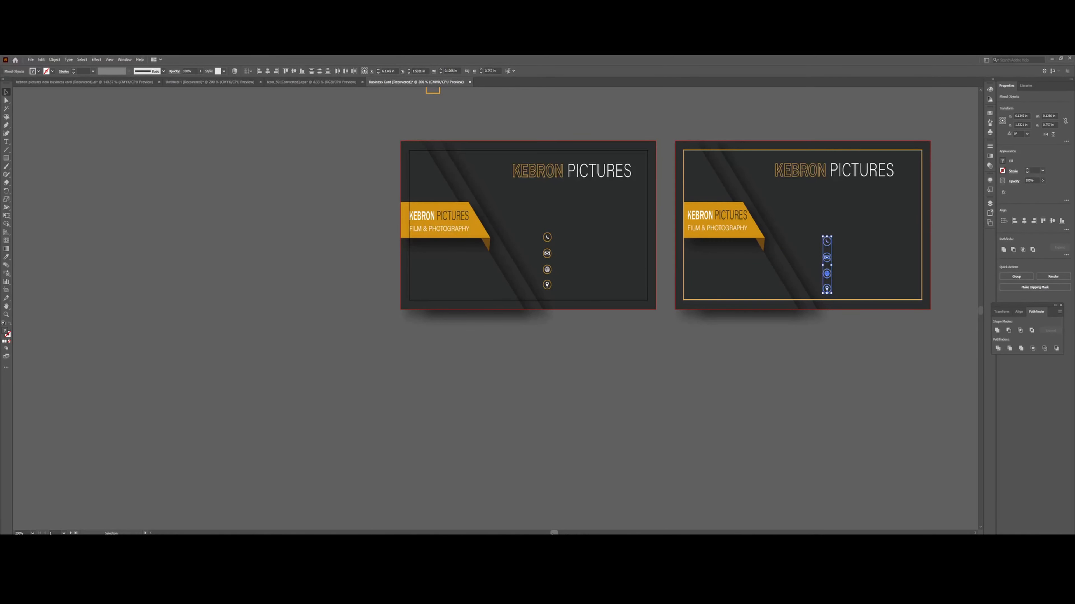
pyautogui.hscroll(5, 593, 224)
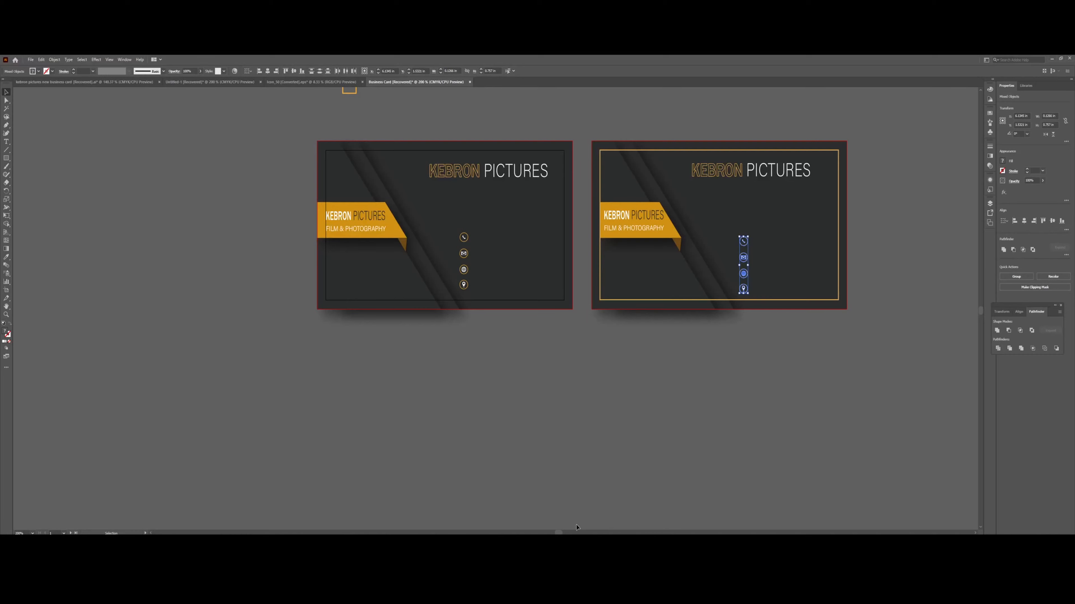
pyautogui.click(450, 450)
# Type the channel's e-mail address as a new text line left of the first card.
pyautogui.press('t')
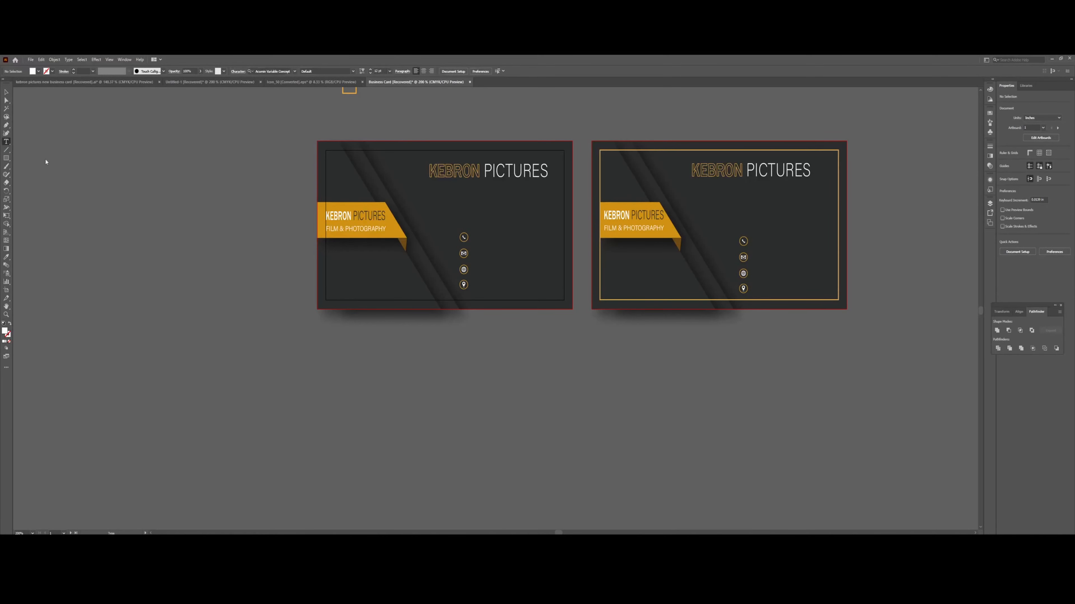
pyautogui.click(171, 274)
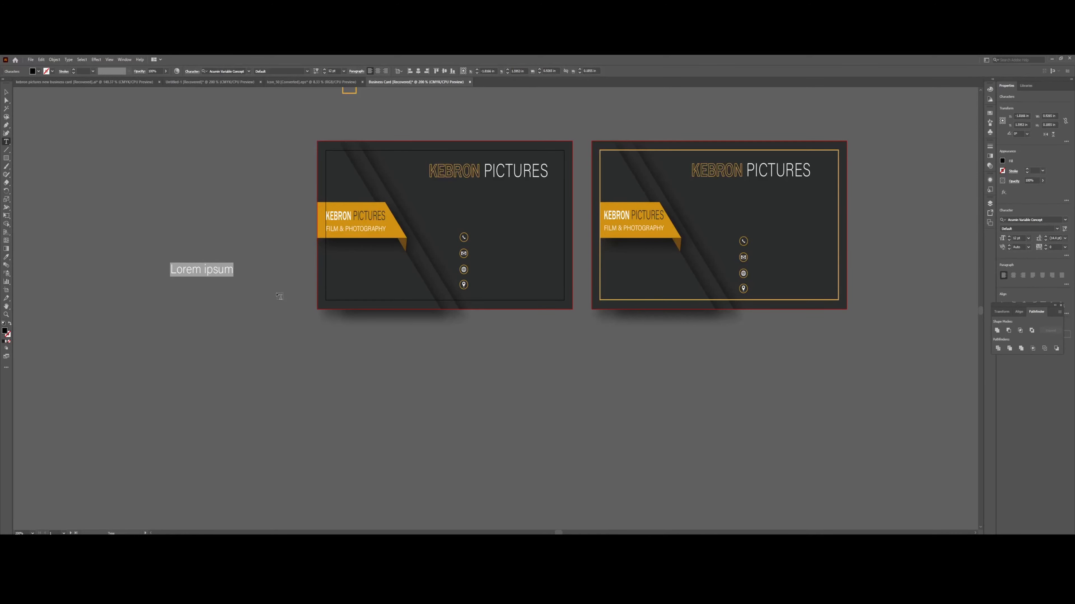
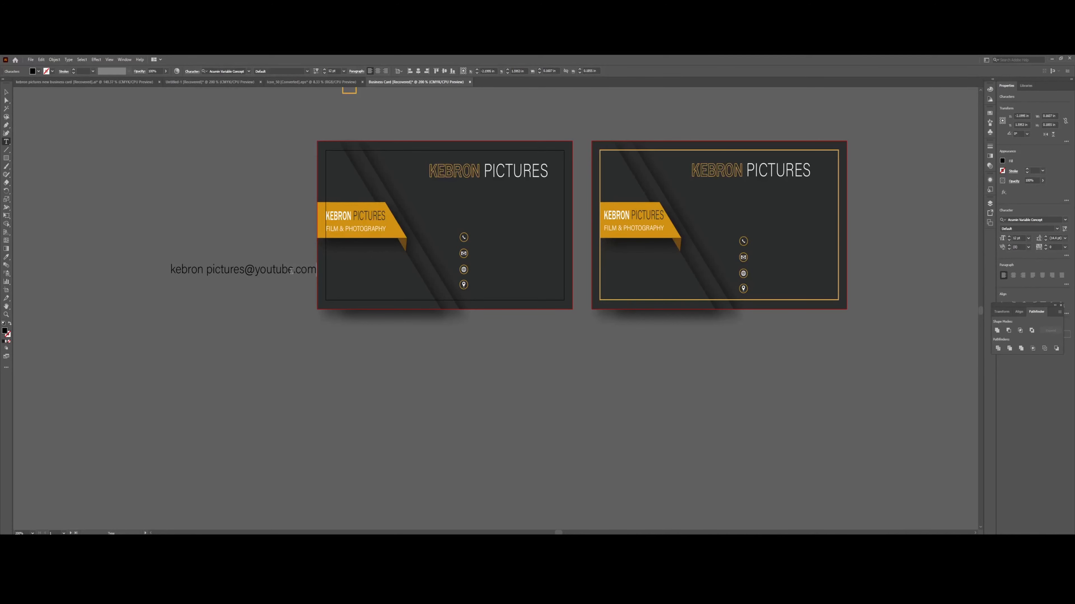
pyautogui.hotkey('ctrl', 'a')
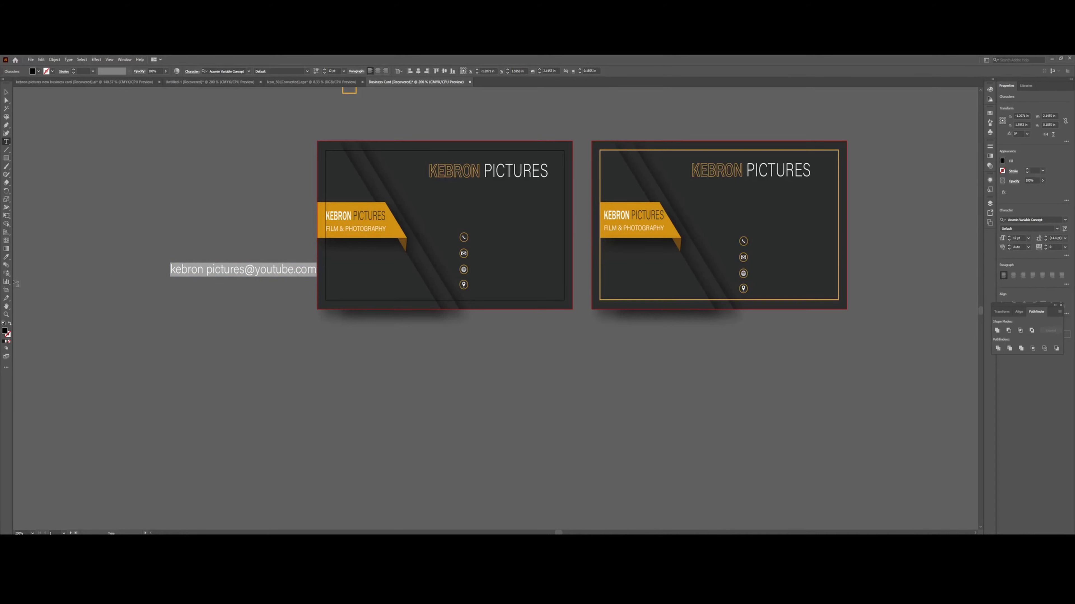
pyautogui.click(6, 257)
# Colour the e-mail text orange and place it, plus a copy, beside the left card's icons.
pyautogui.click(398, 227)
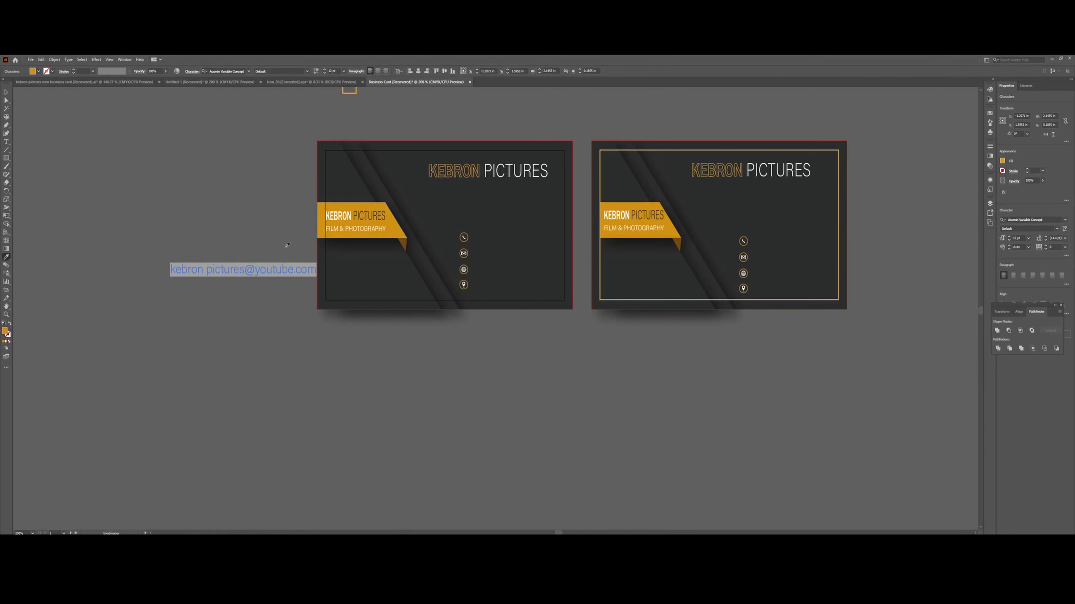
pyautogui.press('v')
pyautogui.moveTo(282, 271); pyautogui.dragTo(526, 275)
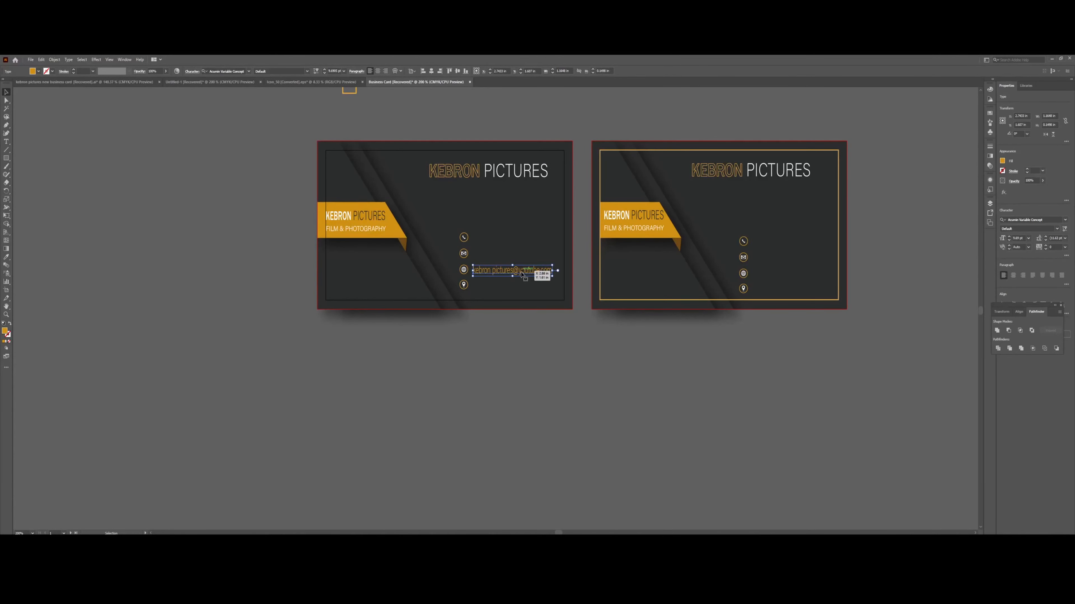
pyautogui.moveTo(522, 275)
pyautogui.mouseDown()
pyautogui.moveTo(524, 256)
pyautogui.moveTo(521, 287)
pyautogui.mouseUp()
# Replace the copied line's text beside the location pin with 'UNITED KINGDOM'.
pyautogui.tripleClick(521, 287)
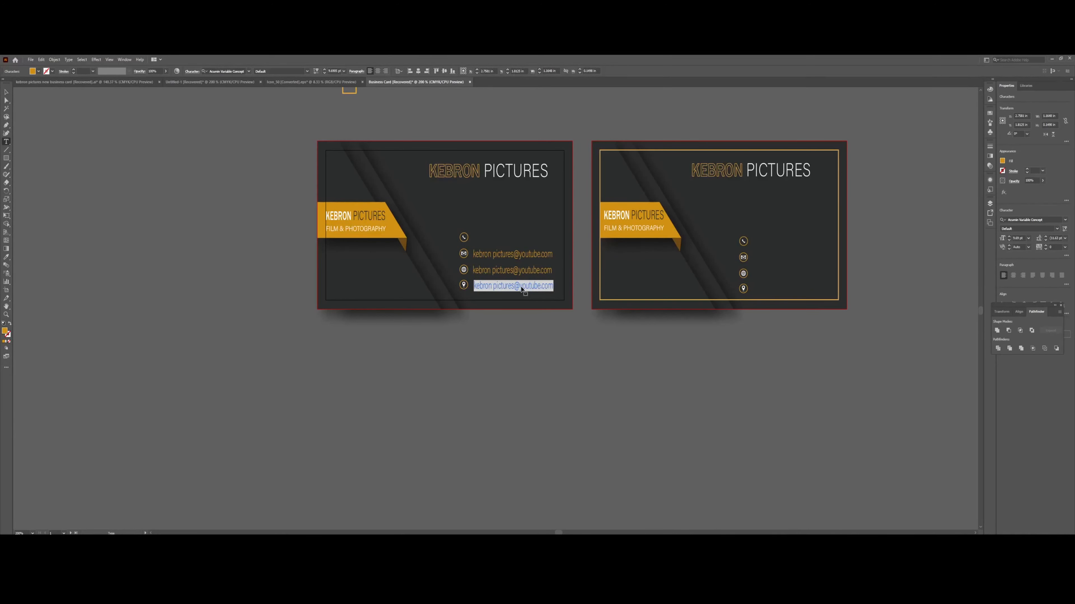
pyautogui.press('capslock')
pyautogui.write('UNI')
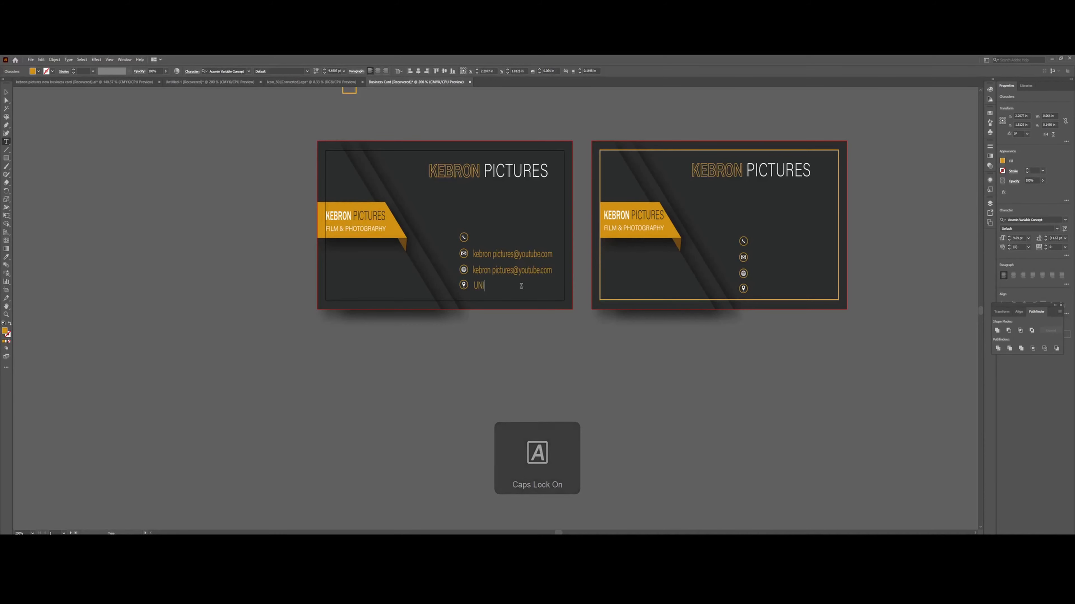
pyautogui.write('TED KI')
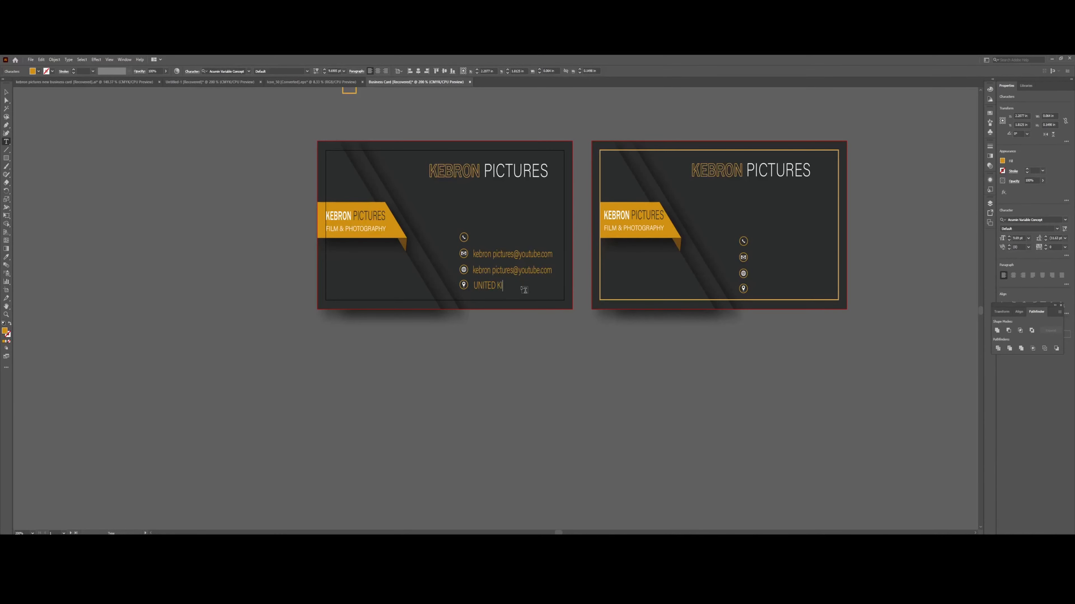
pyautogui.write('NGDOM')
# Retype it as 'United Kingdom' in normal capitalisation and select the text object.
pyautogui.moveTo(519, 287); pyautogui.dragTo(474, 288)
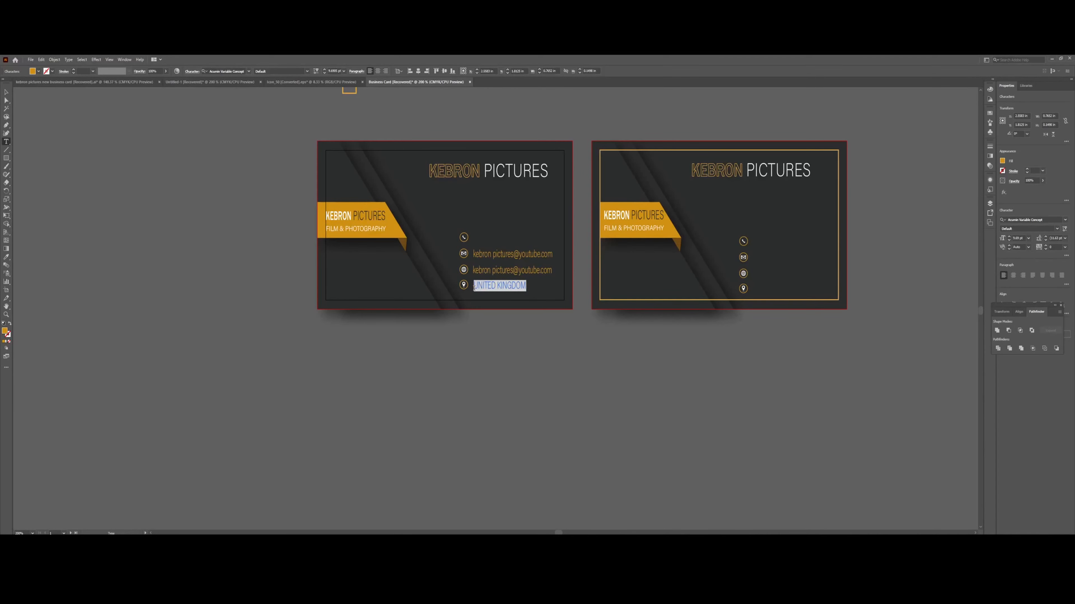
pyautogui.write('U')
pyautogui.press('capslock')
pyautogui.write('nited')
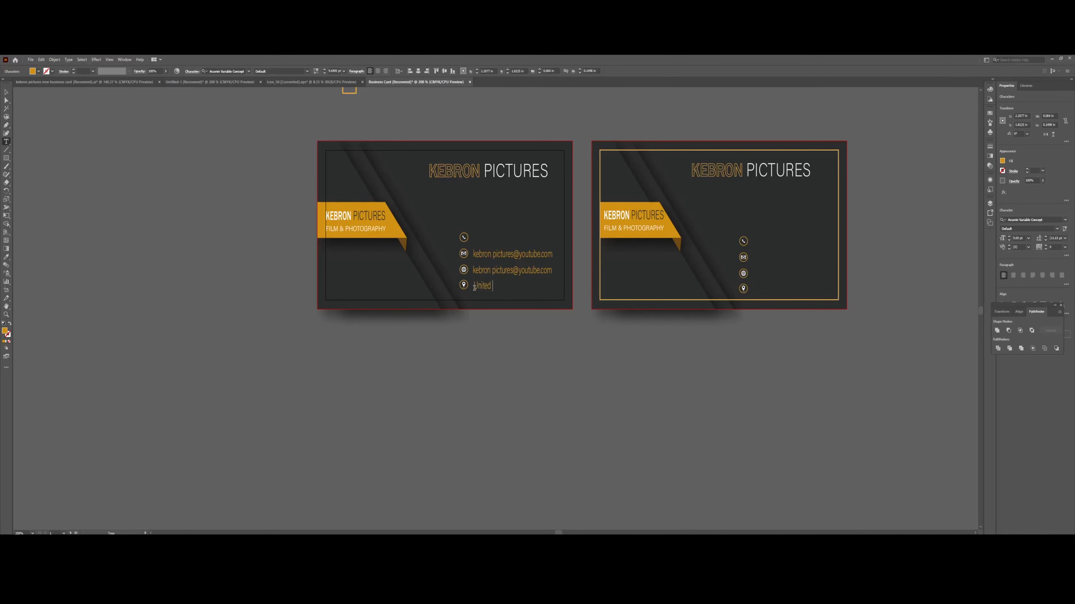
pyautogui.press('capslock')
pyautogui.write('K')
pyautogui.press('capslock')
pyautogui.write('ing')
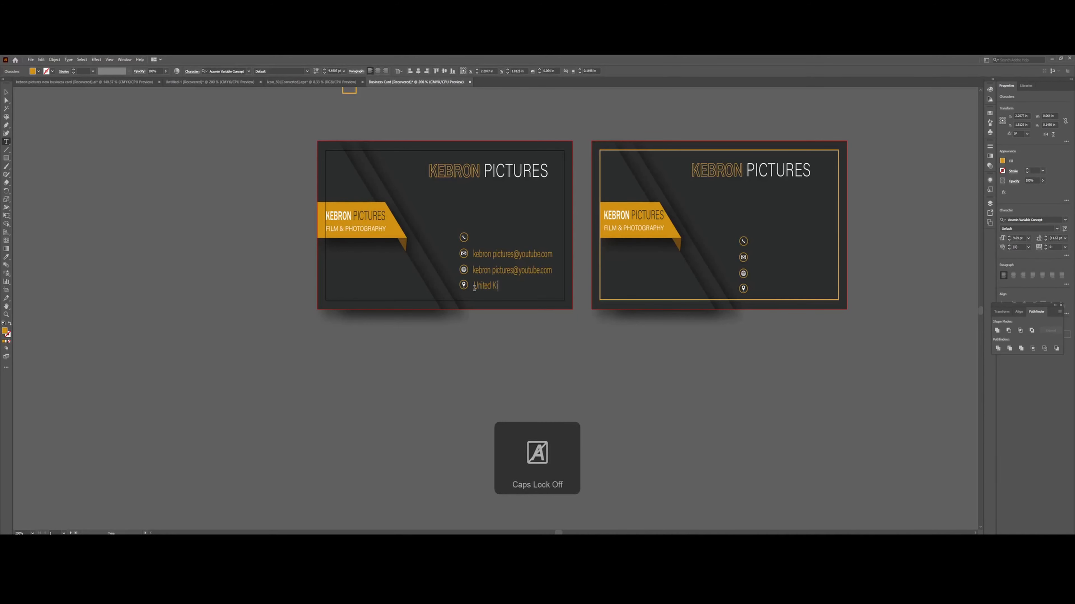
pyautogui.write('dom')
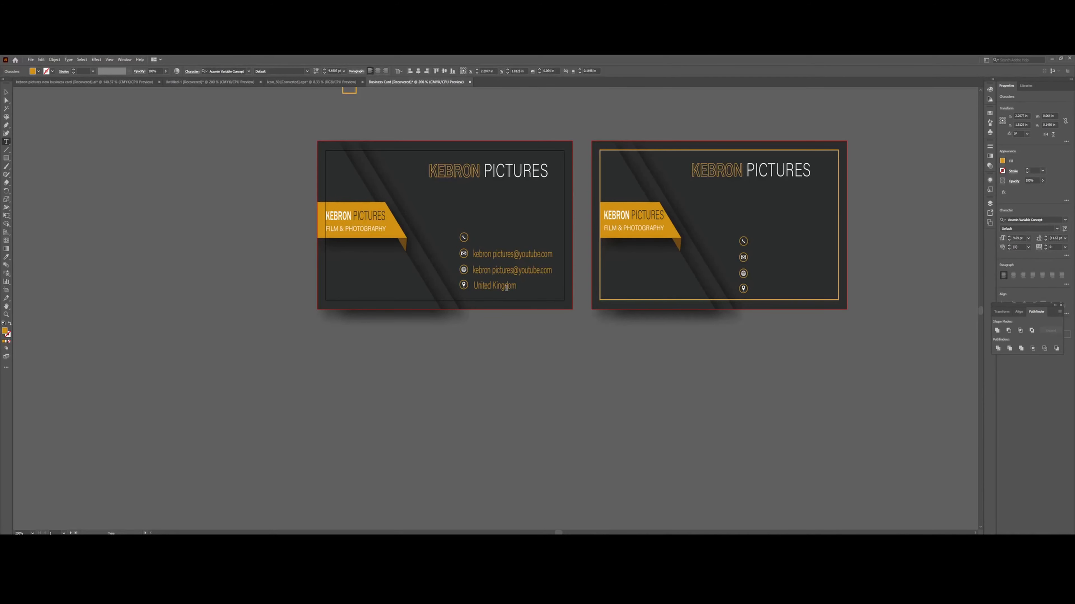
pyautogui.click(6, 91)
pyautogui.click(508, 291)
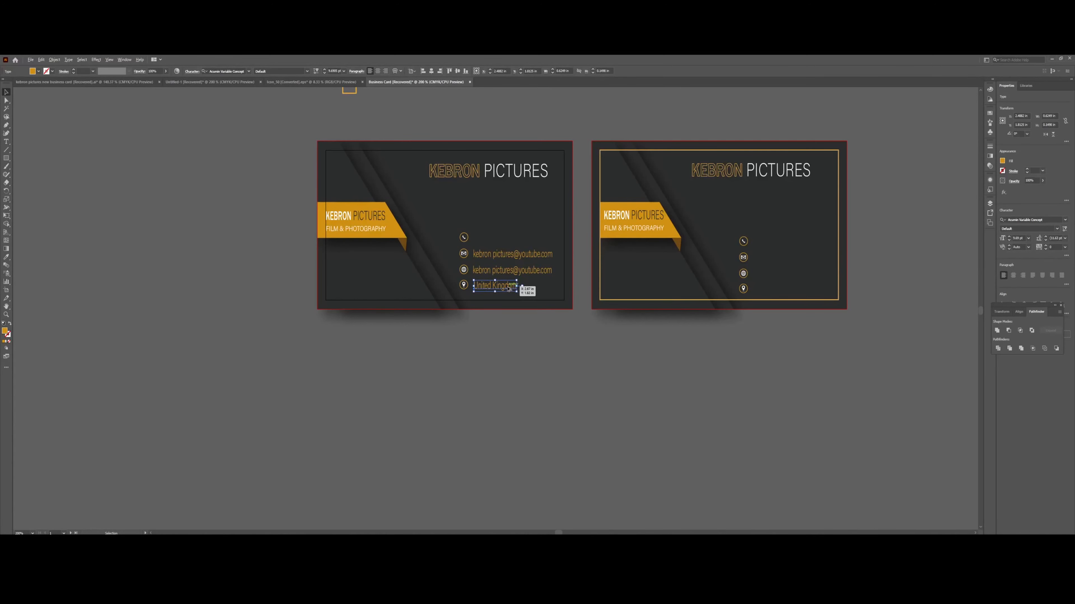
# Copy the location line up to the phone icon and change it to a +44 phone number.
pyautogui.moveTo(508, 291); pyautogui.dragTo(508, 240)
pyautogui.doubleClick(506, 239)
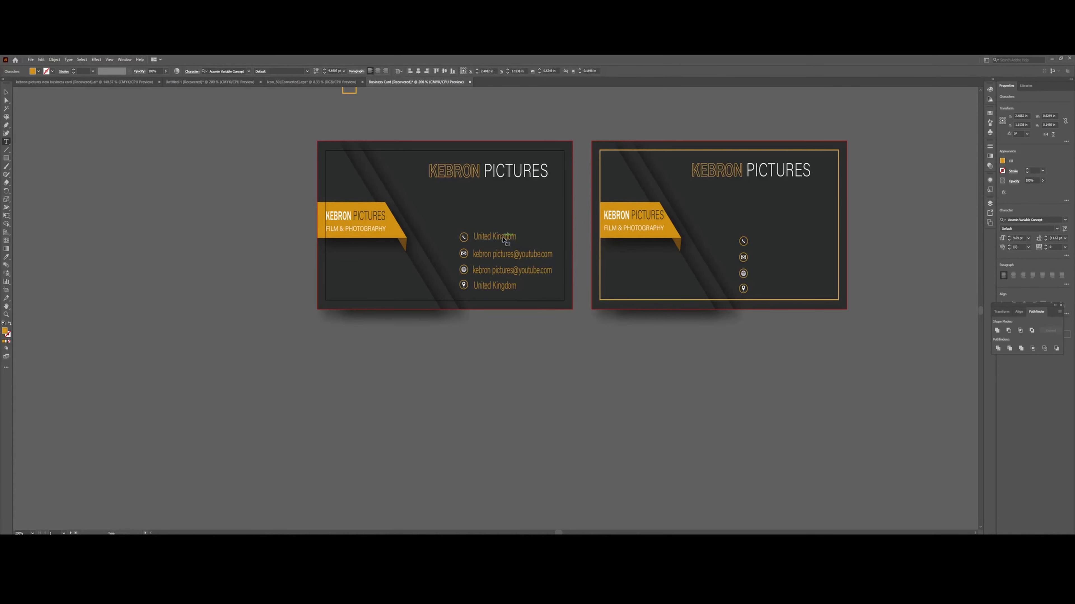
pyautogui.hotkey('ctrl', 'a')
pyautogui.press('BackSpace')
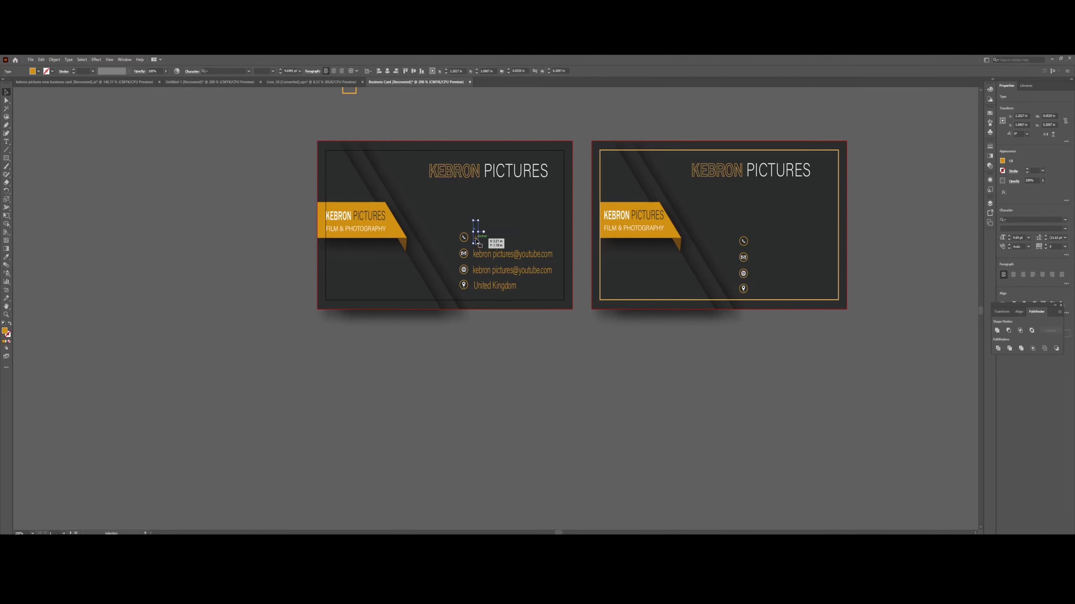
pyautogui.write('+')
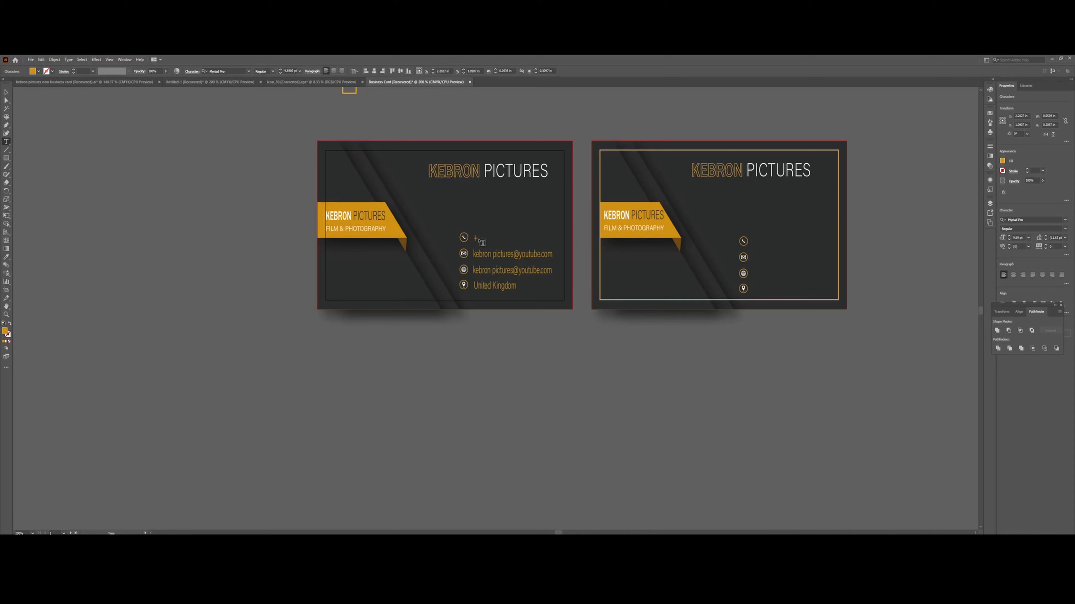
pyautogui.write('44')
pyautogui.write('07')
pyautogui.click(488, 237)
pyautogui.press('BackSpace')
pyautogui.write('0000000')
pyautogui.click(5, 93)
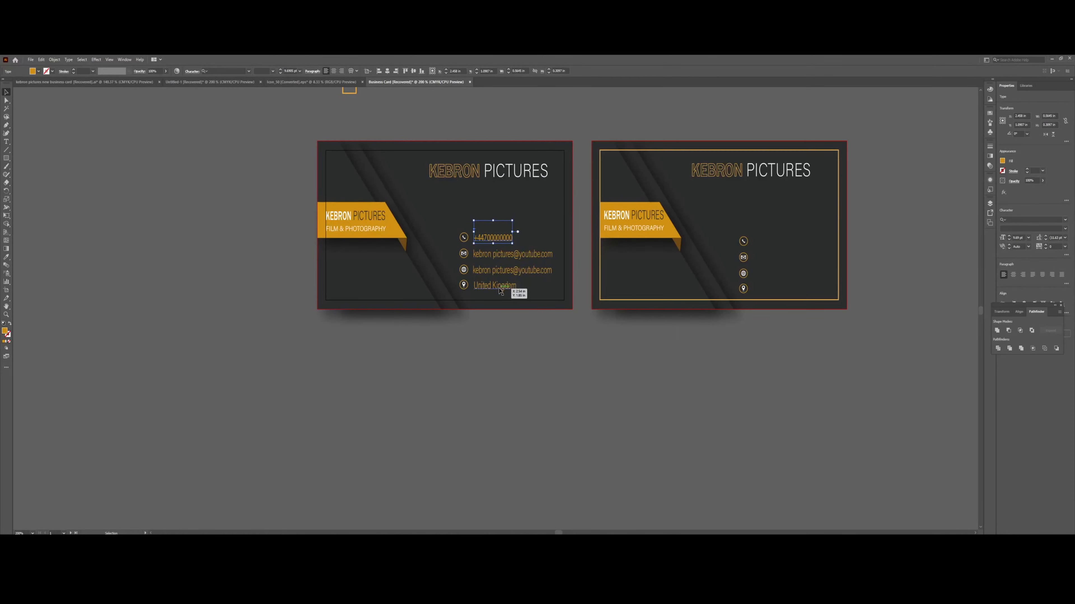
pyautogui.keyDown('shift'); pyautogui.click(502, 271); pyautogui.keyUp('shift')
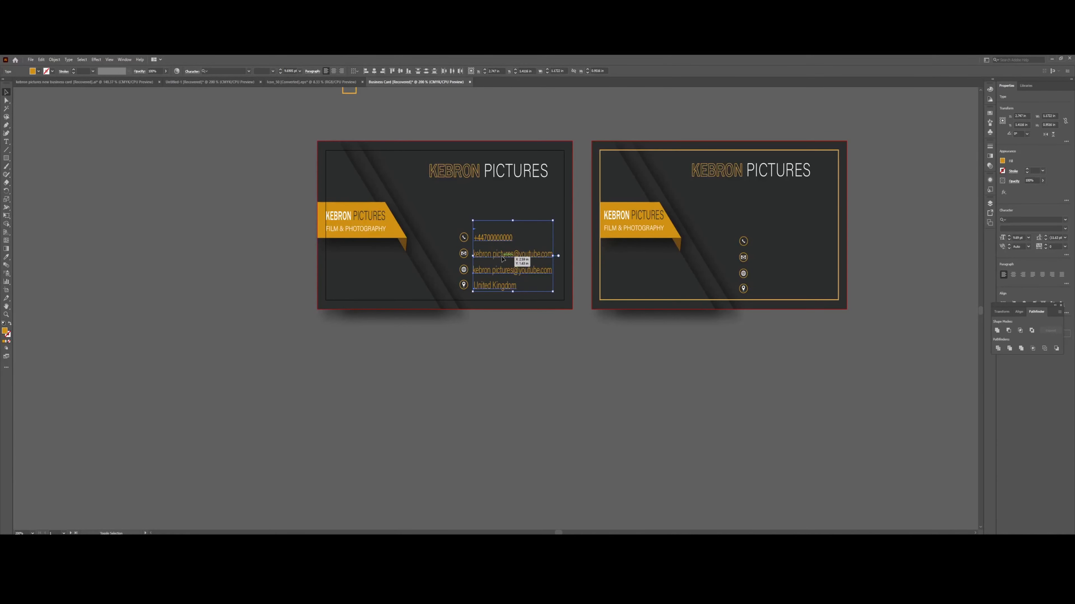
# Copy the four contact lines onto the right card and make them white.
pyautogui.moveTo(502, 259); pyautogui.dragTo(786, 262)
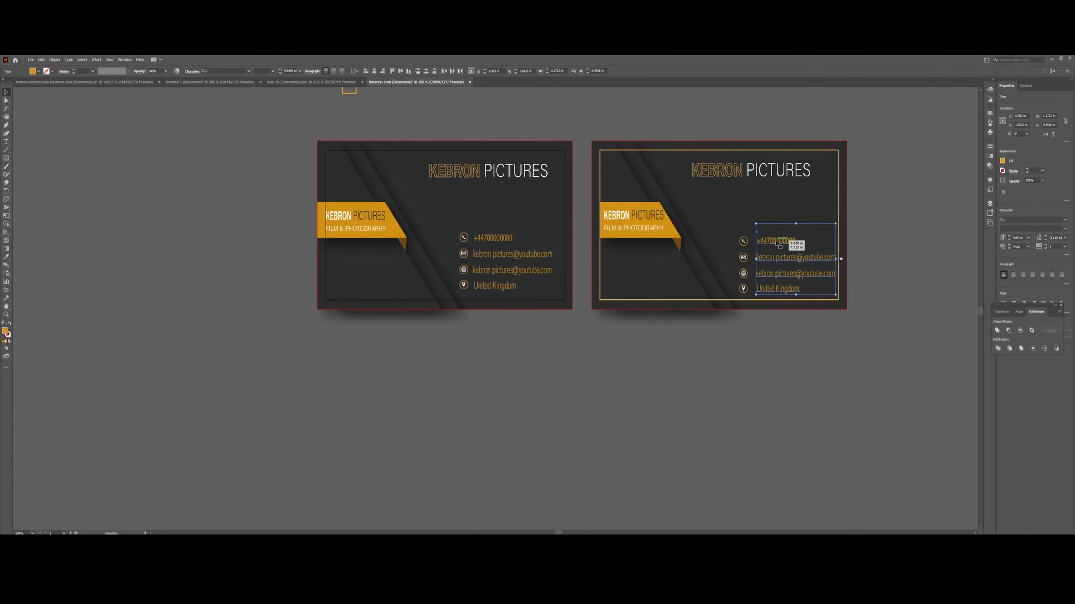
pyautogui.doubleClick(4, 331)
pyautogui.click(59, 142)
pyautogui.click(206, 143)
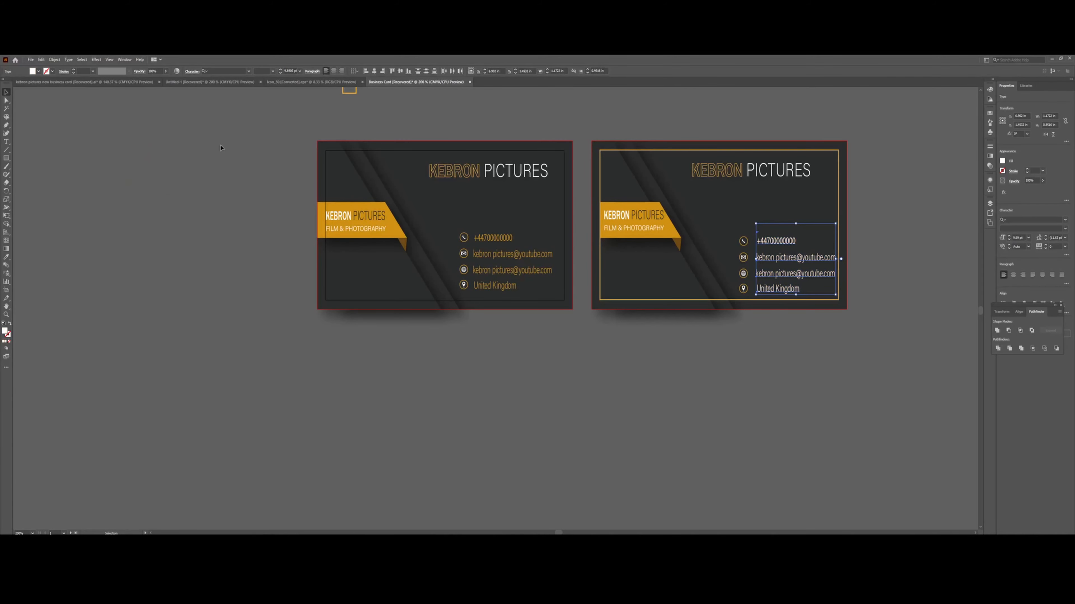
pyautogui.click(797, 464)
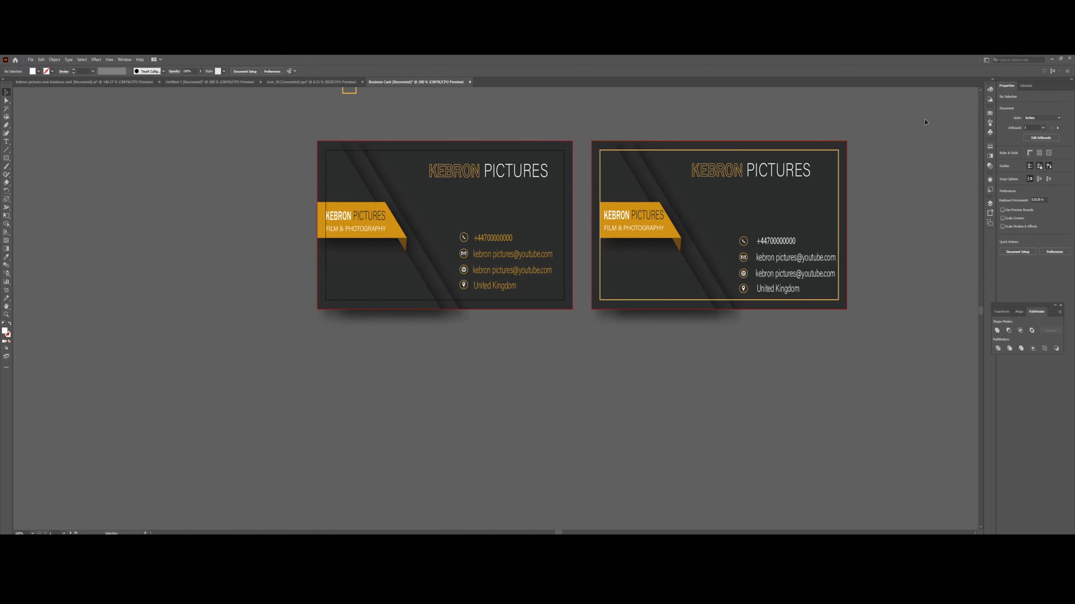
# Zoom out and back in to review both finished card designs.
pyautogui.hotkey('ctrl', 'a')
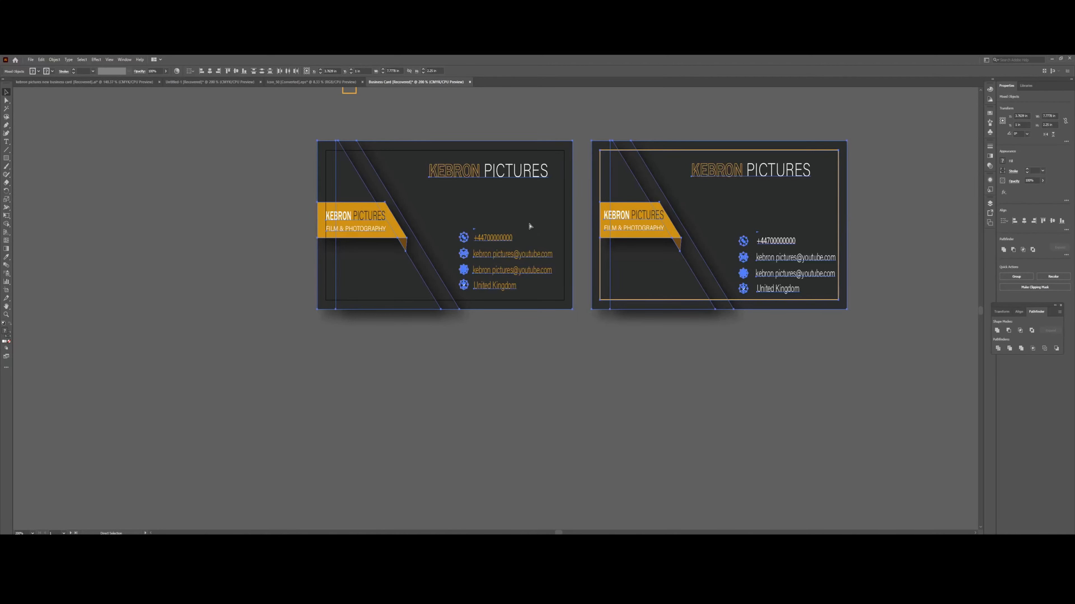
pyautogui.hotkey('ctrl', '-')
pyautogui.hotkey('ctrl', '-')
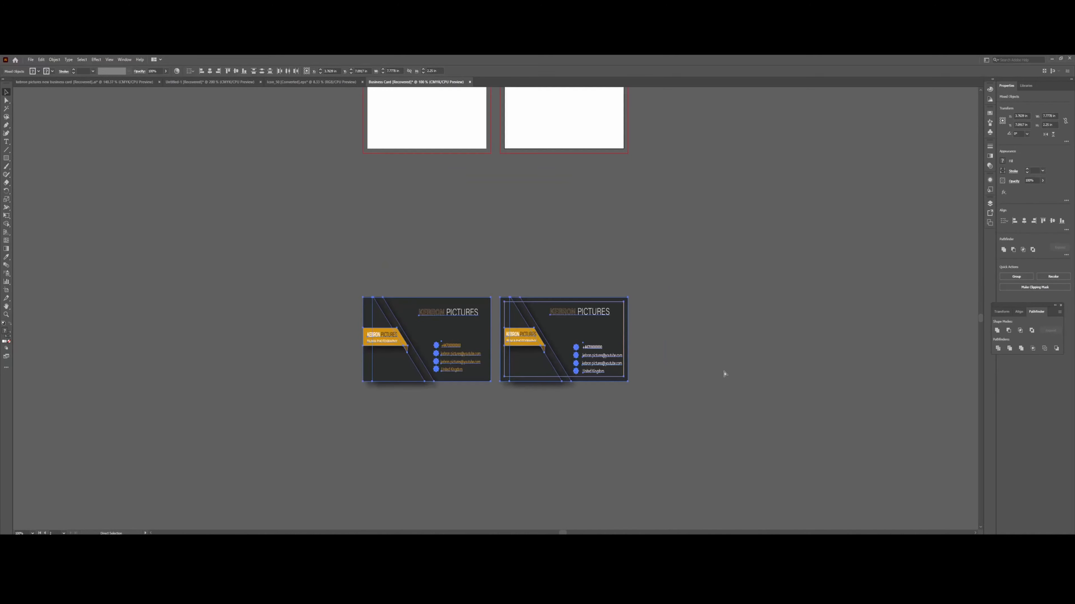
pyautogui.hotkey('ctrl', '+')
pyautogui.click(725, 373)
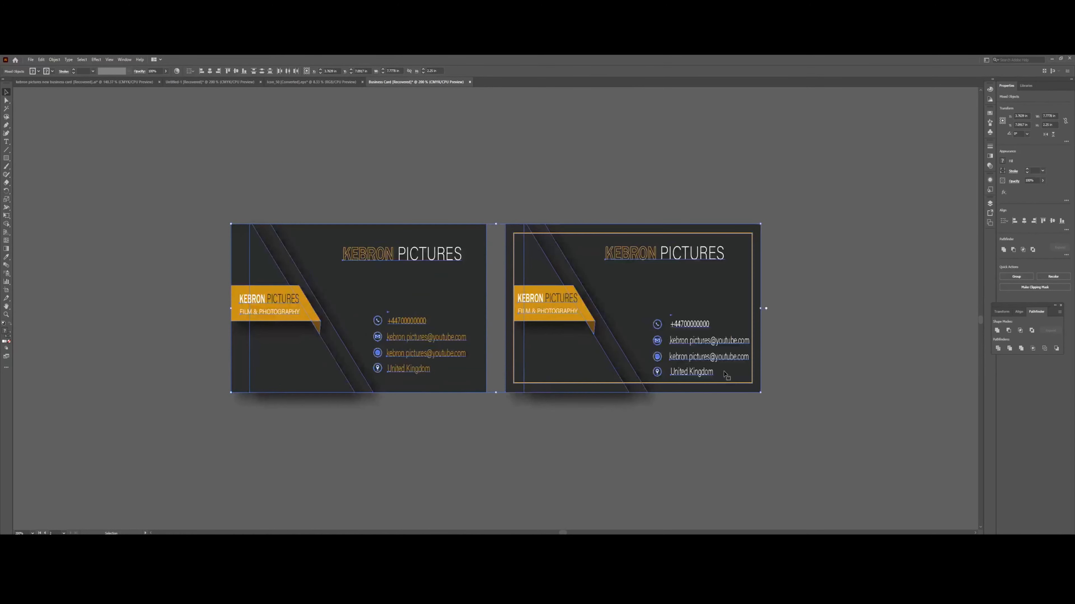
pyautogui.hotkey('ctrl', '+')
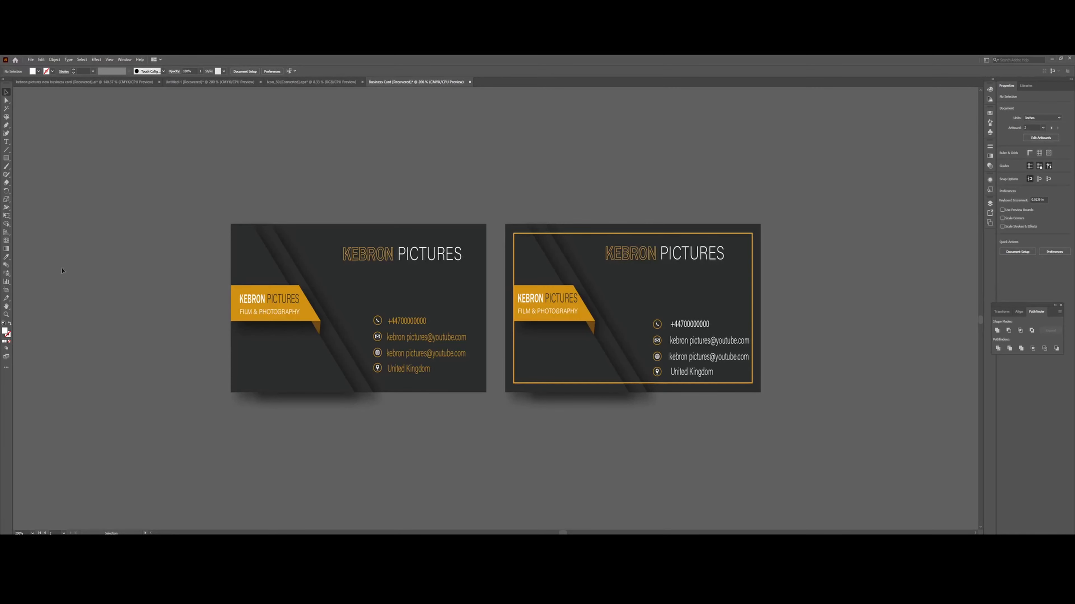
pyautogui.press('t')
pyautogui.click(288, 442)
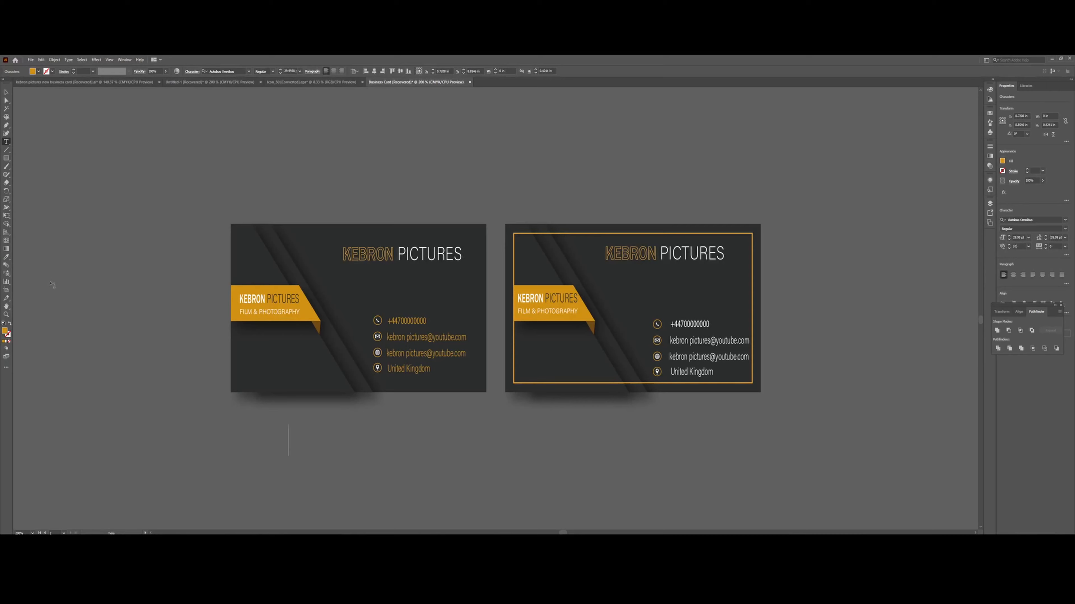
# Add an orange 'THANK YOU FOR WATCHING !' caption below the cards and enlarge it.
pyautogui.click(7, 141)
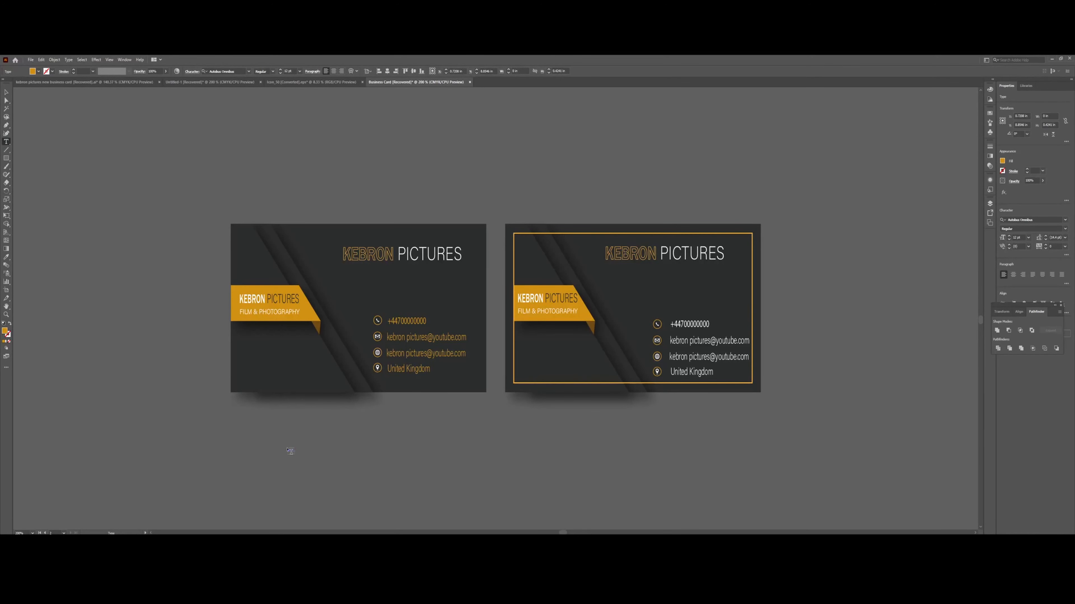
pyautogui.click(290, 451)
pyautogui.press('Escape')
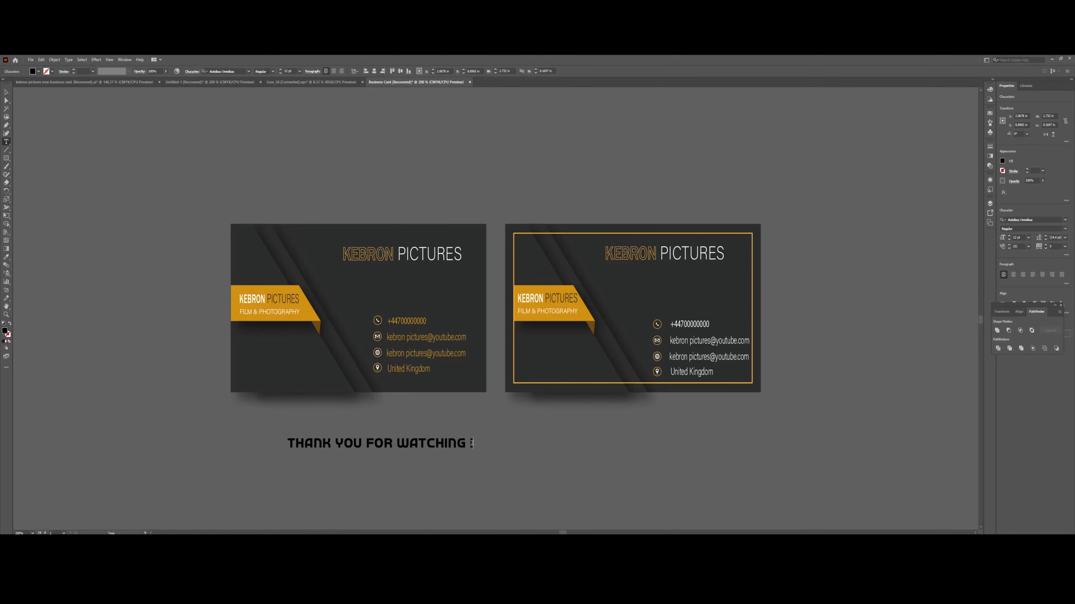
pyautogui.moveTo(471, 443); pyautogui.dragTo(287, 443)
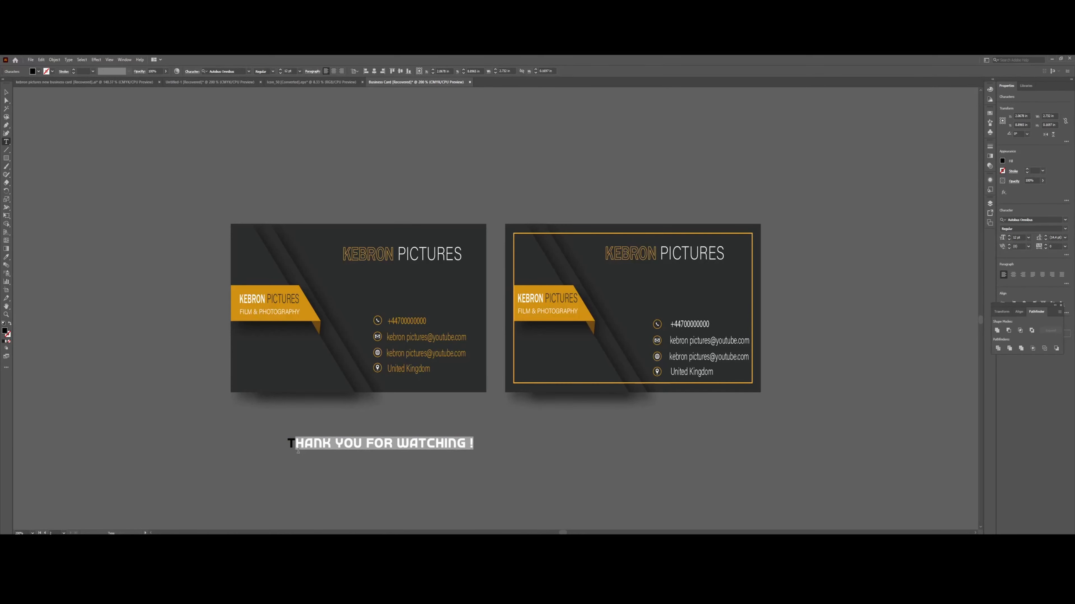
pyautogui.click(6, 257)
pyautogui.click(308, 315)
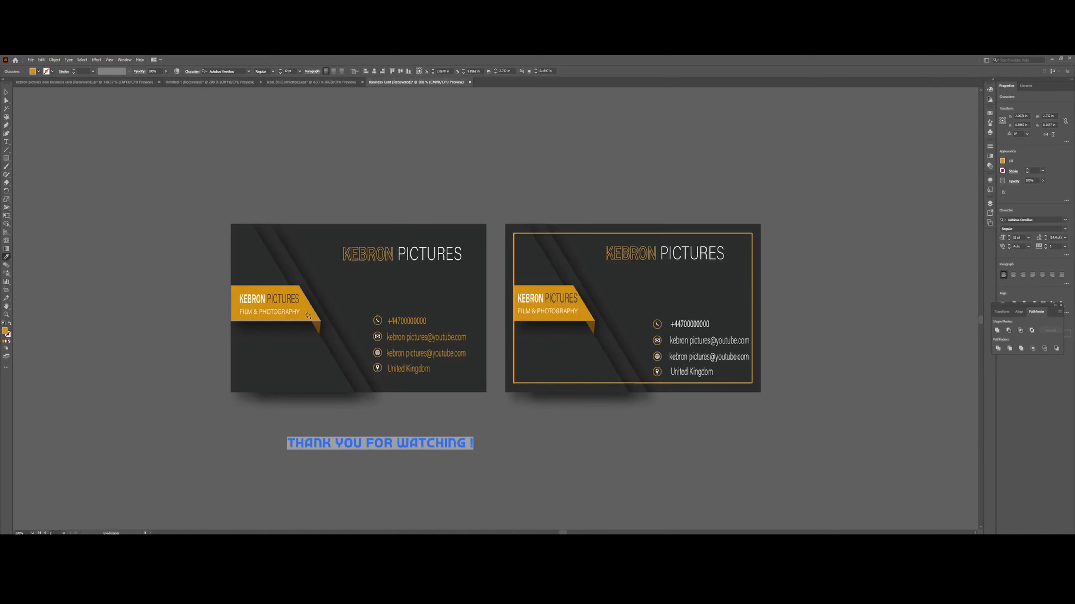
pyautogui.click(6, 92)
pyautogui.moveTo(473, 443); pyautogui.dragTo(719, 466)
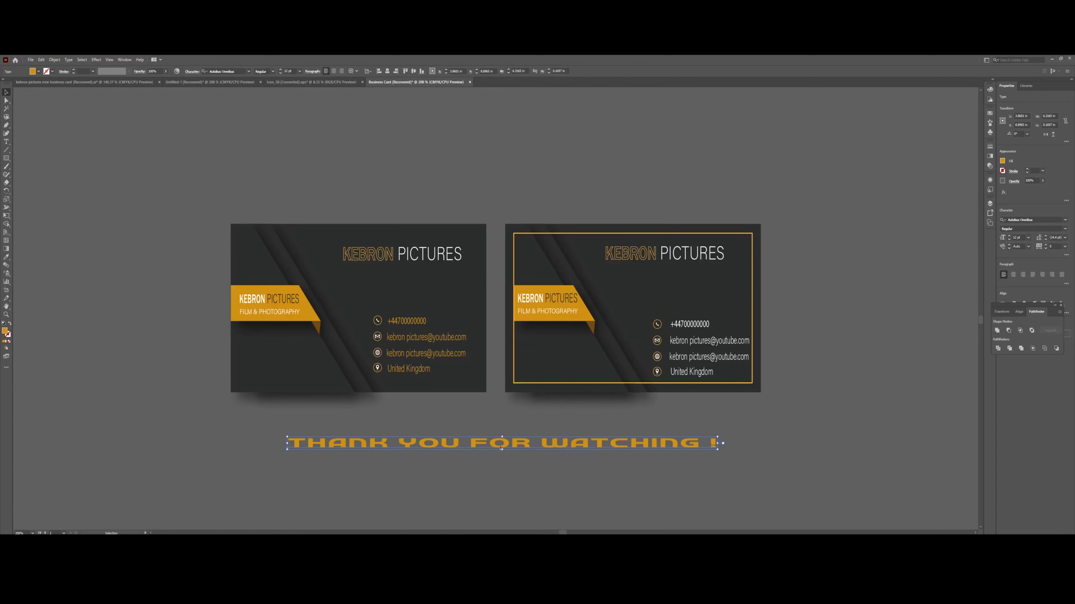
pyautogui.moveTo(502, 449); pyautogui.dragTo(726, 457)
# Recolour 'WATCHING !' in the caption white.
pyautogui.tripleClick(557, 456)
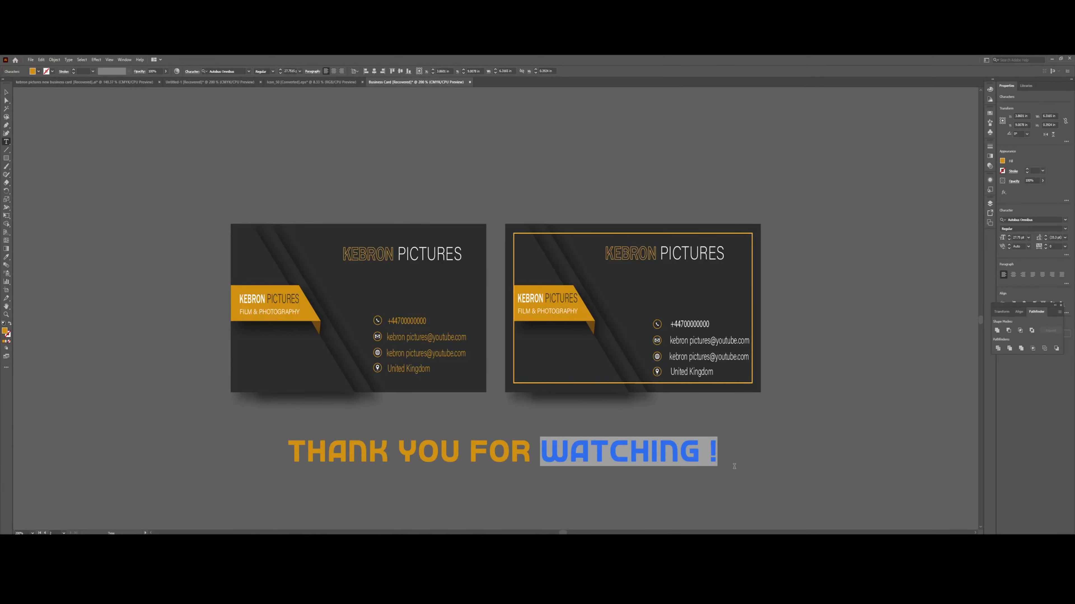
pyautogui.doubleClick(4, 332)
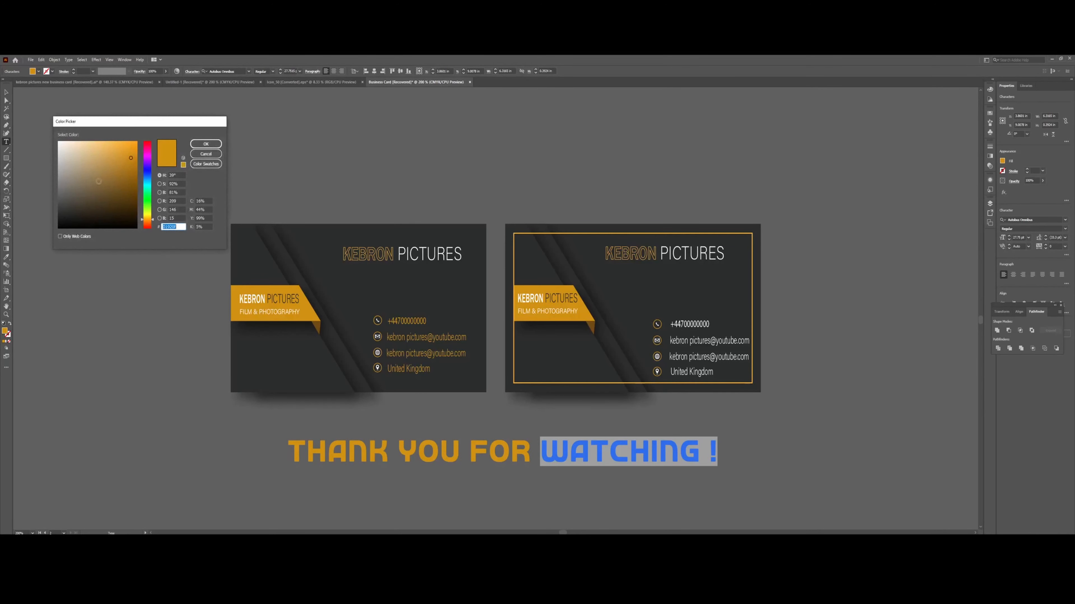
pyautogui.click(59, 143)
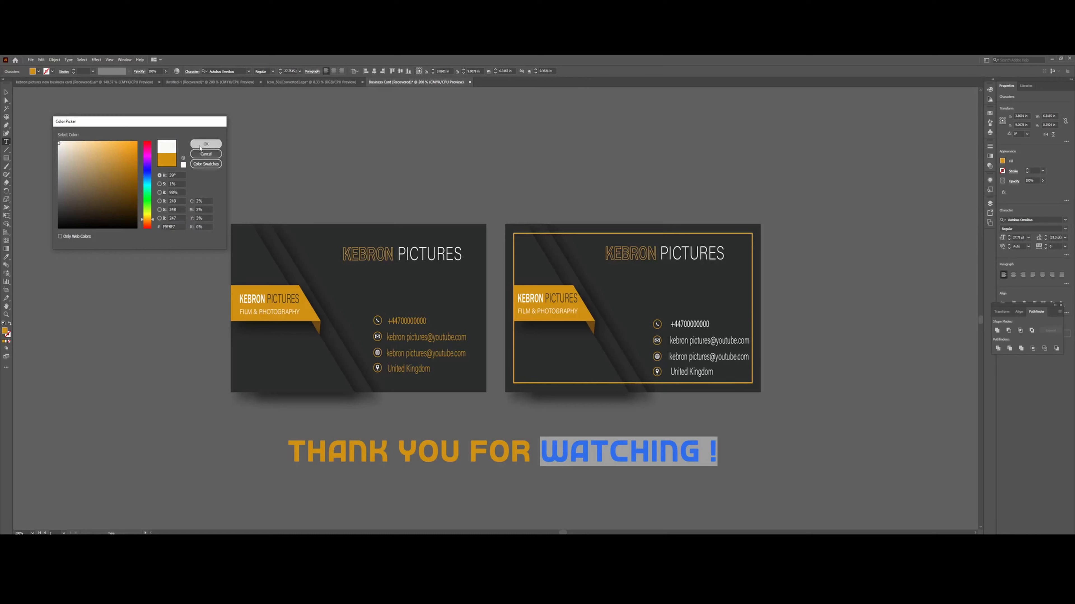
pyautogui.click(201, 144)
pyautogui.click(4, 94)
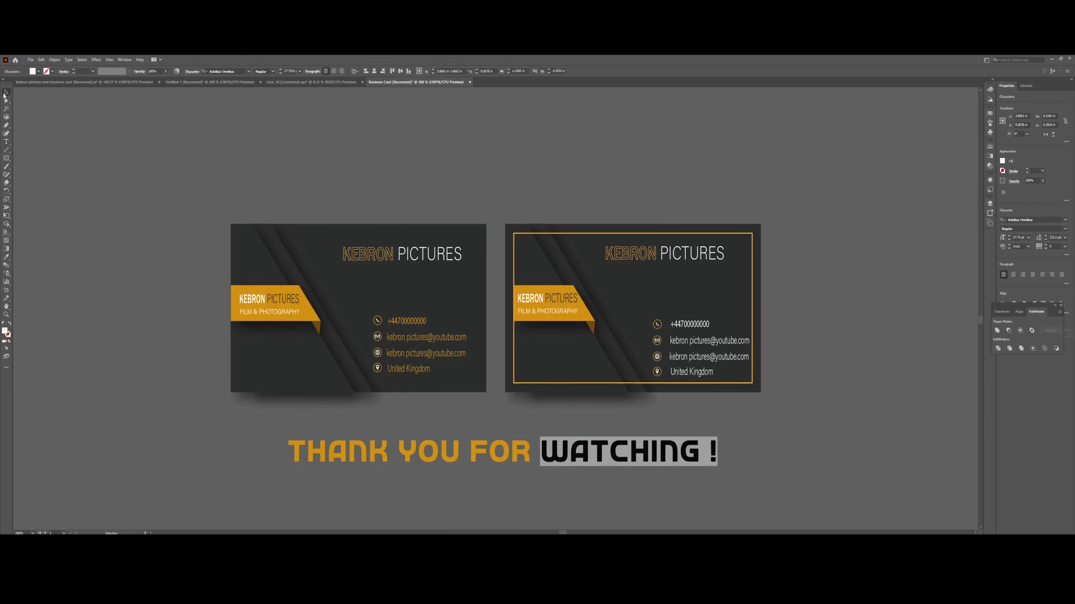
pyautogui.click(931, 511)
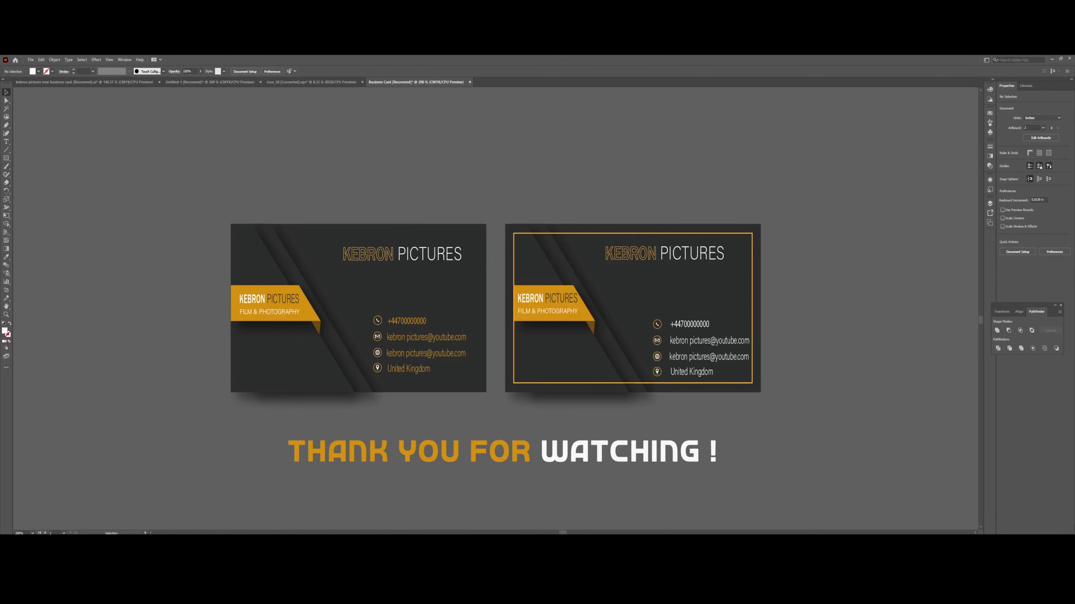